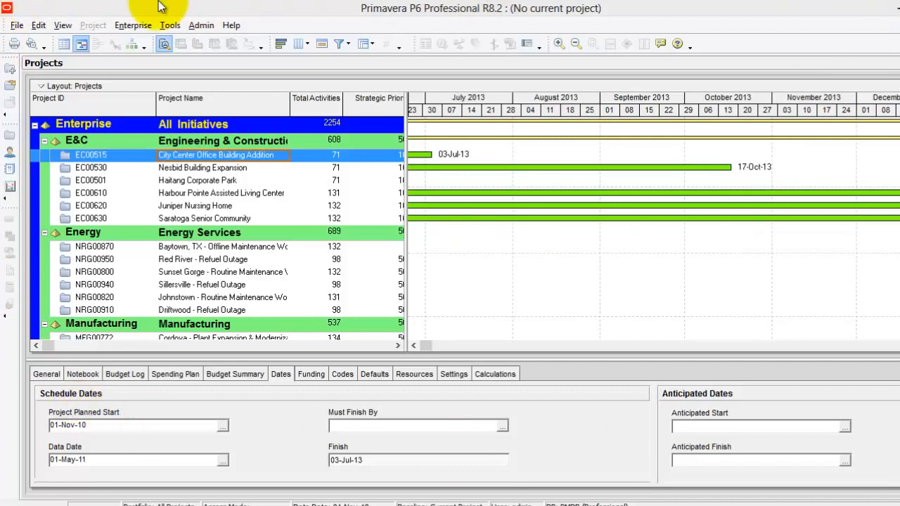
- Review the schedule dates of the Engineering & Construction projects from Nesbid Building Expansion to Saratoga Senior Community
left_click(204, 168)
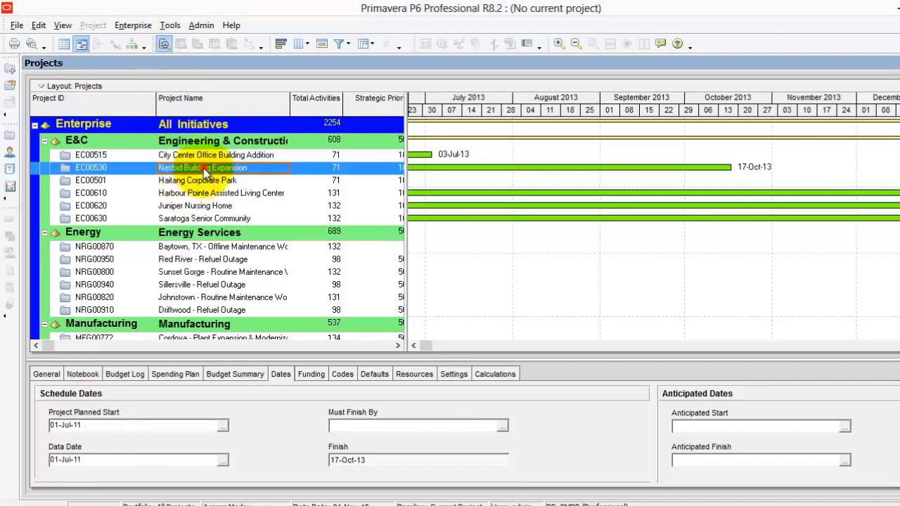
left_click(204, 181)
left_click(199, 194)
left_click(197, 205)
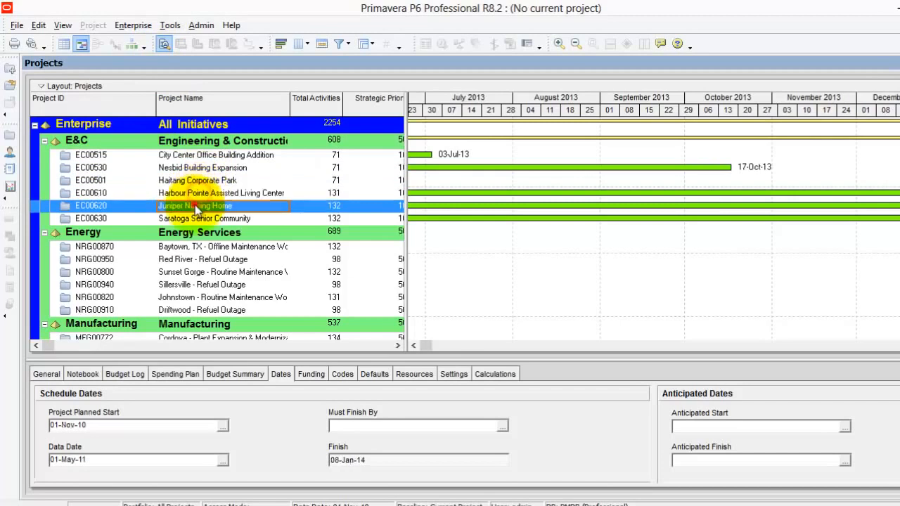
left_click(191, 219)
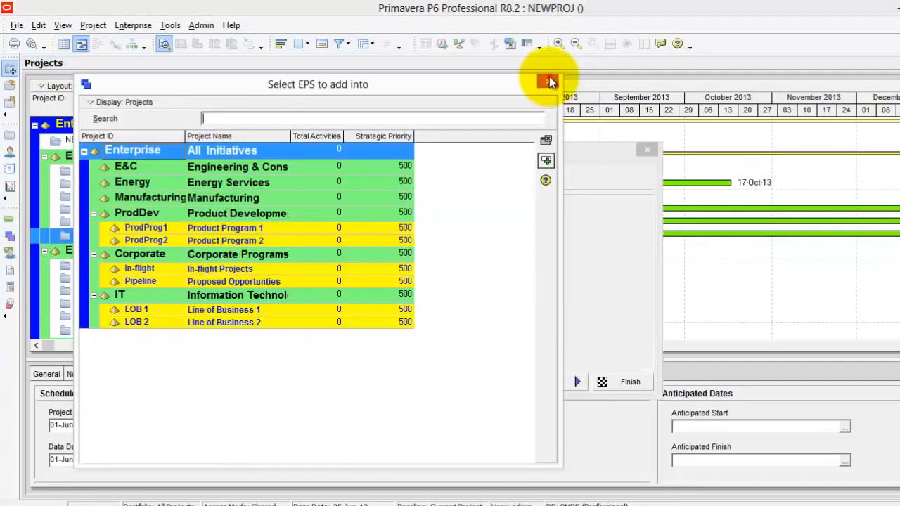
left_click(549, 77)
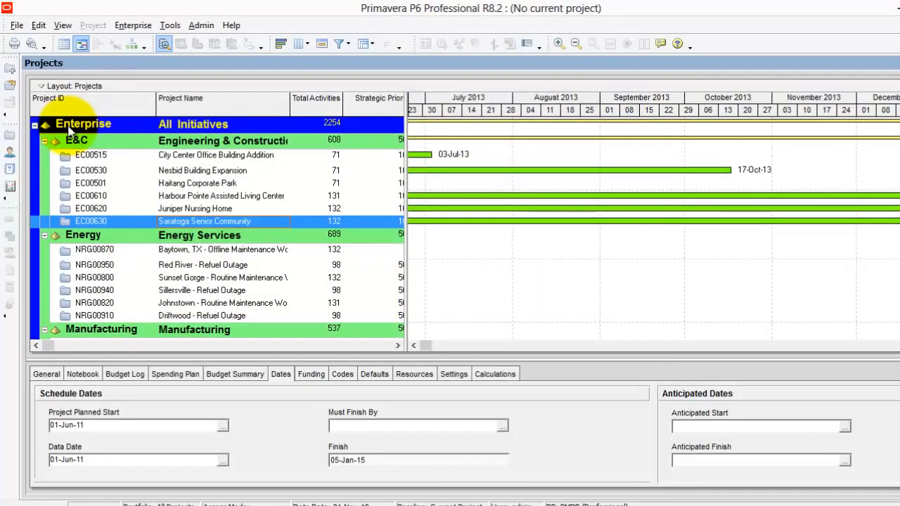
- Collapse the Enterprise (All Initiatives) node and delete it together with all the projects it contains
left_click(69, 128)
left_click(33, 125)
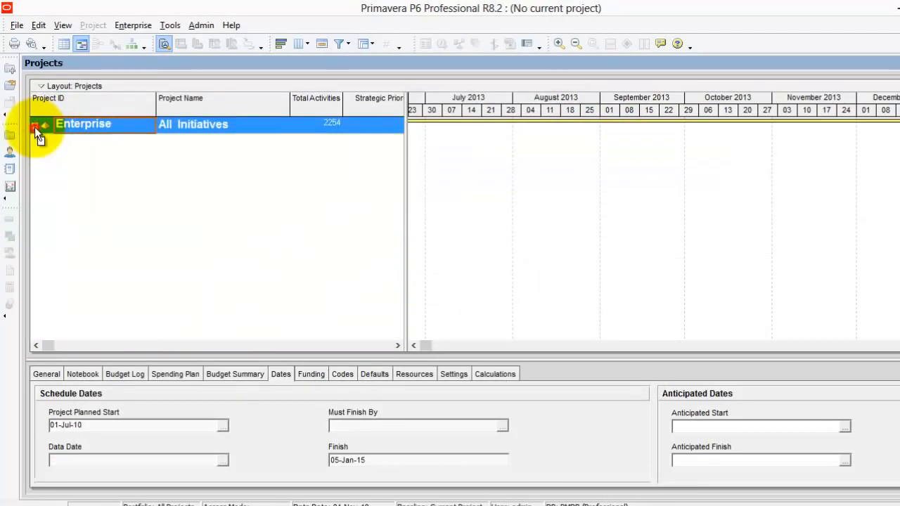
right_click(61, 128)
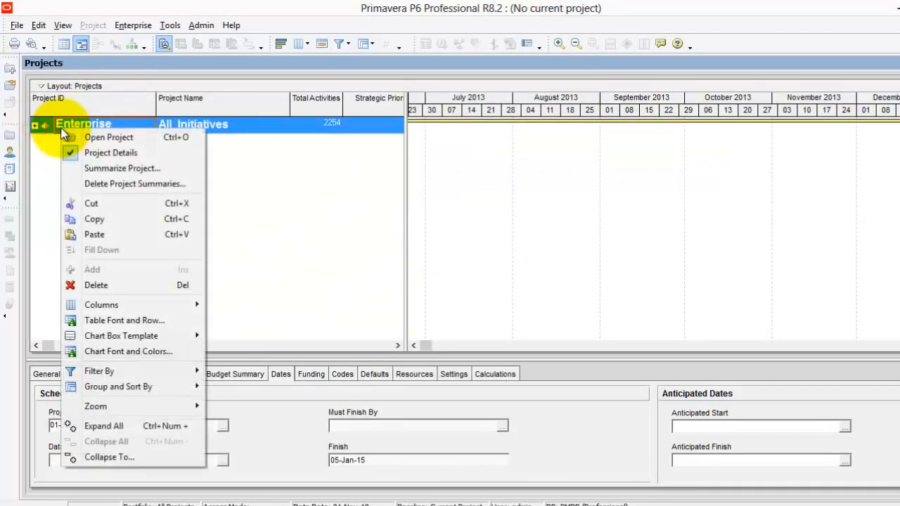
left_click(96, 284)
left_click(447, 304)
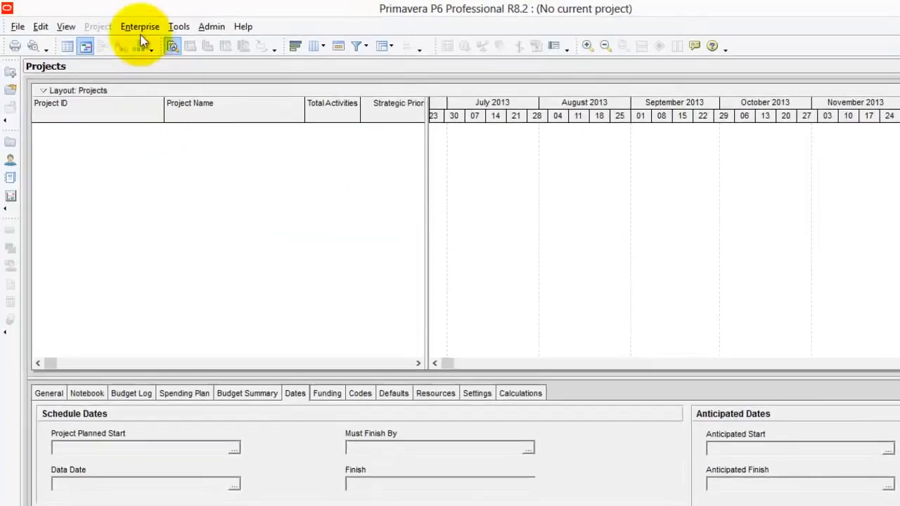
- Add a new root node to the Enterprise Project Structure with the EPS ID pcfp
left_click(132, 24)
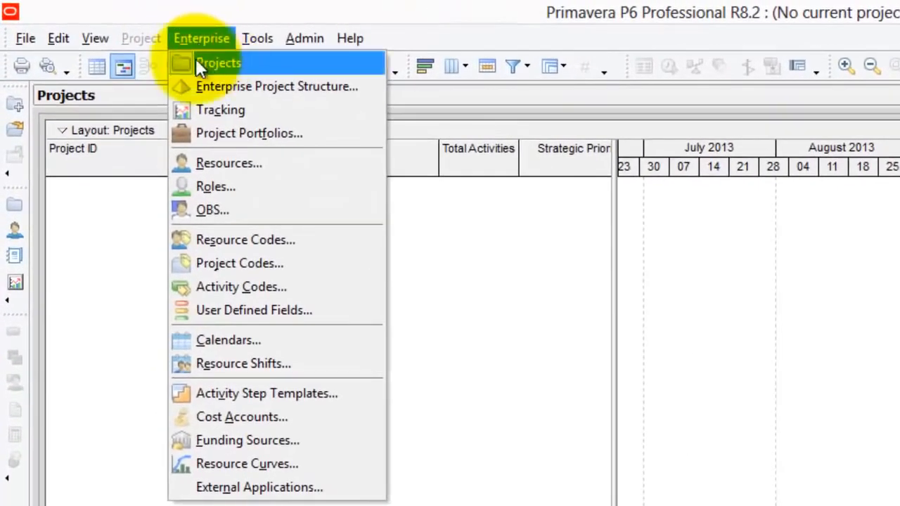
left_click(340, 89)
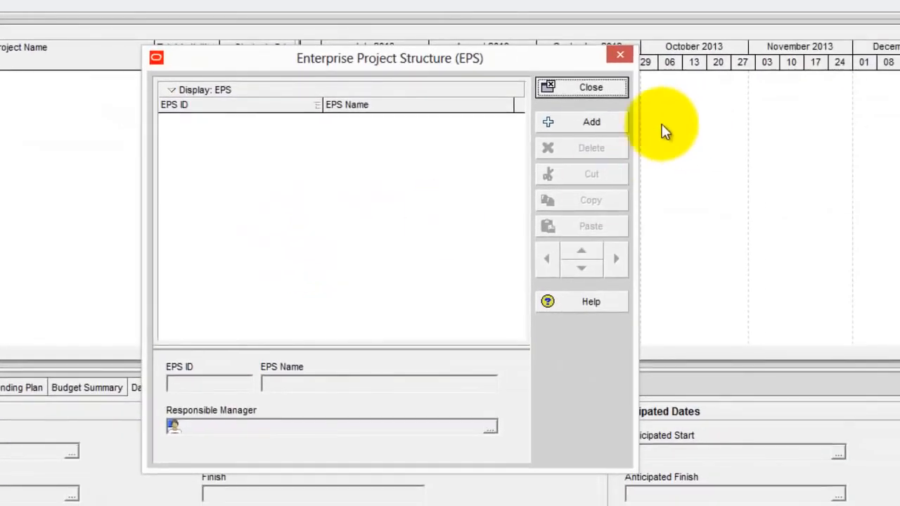
left_click(801, 189)
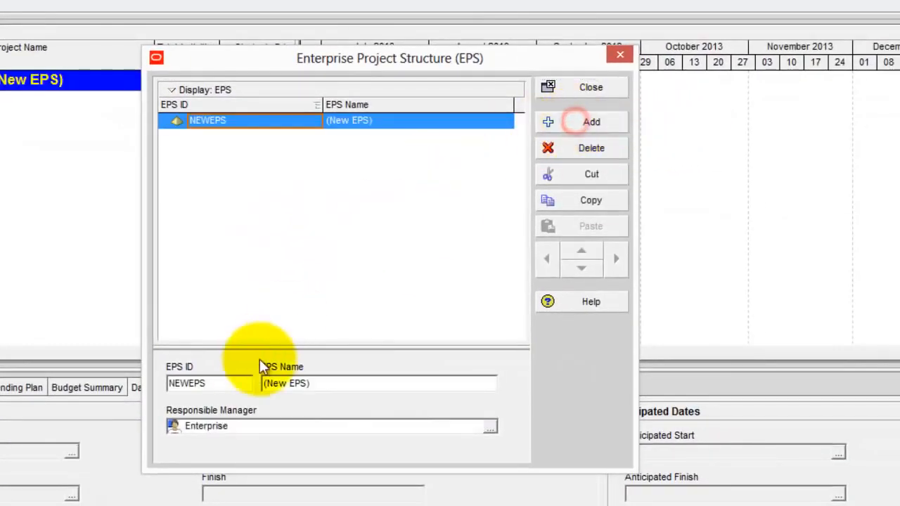
left_click(259, 121)
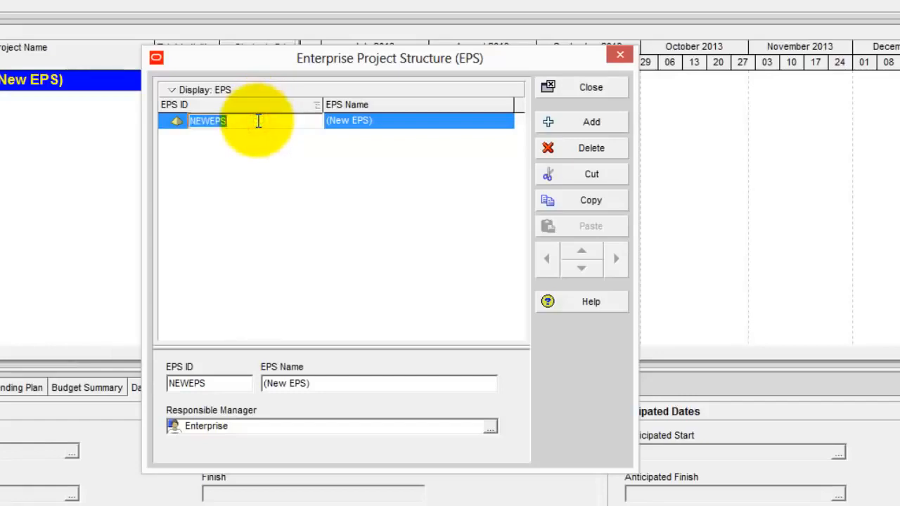
type("pcfp")
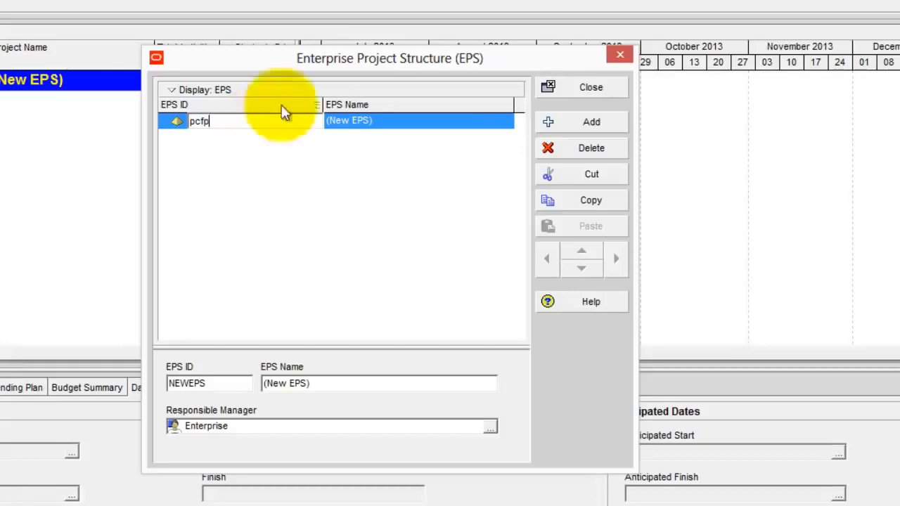
- Name the pcfp EPS node "Praparation Course for Planning Engineers" and close the Enterprise Project Structure dialog
left_click(411, 123)
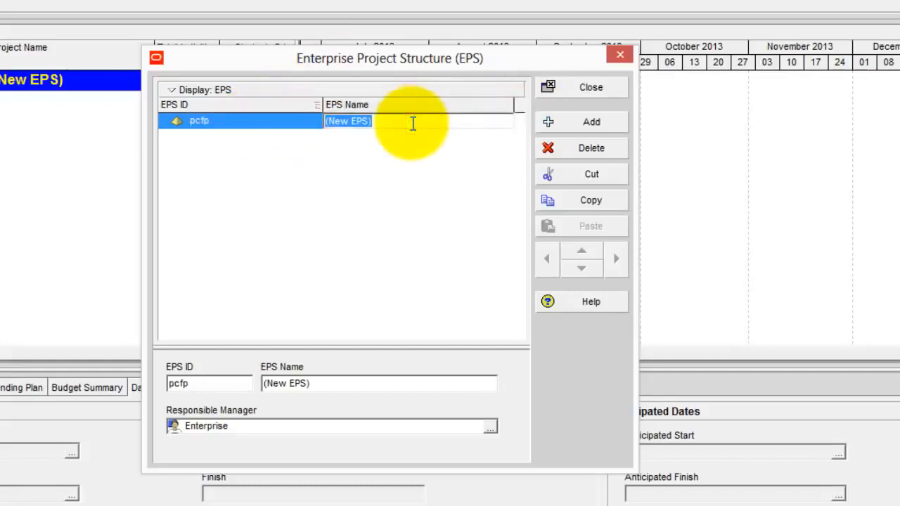
type("pRE")
key("BackSpace")
key("BackSpace")
key("BackSpace")
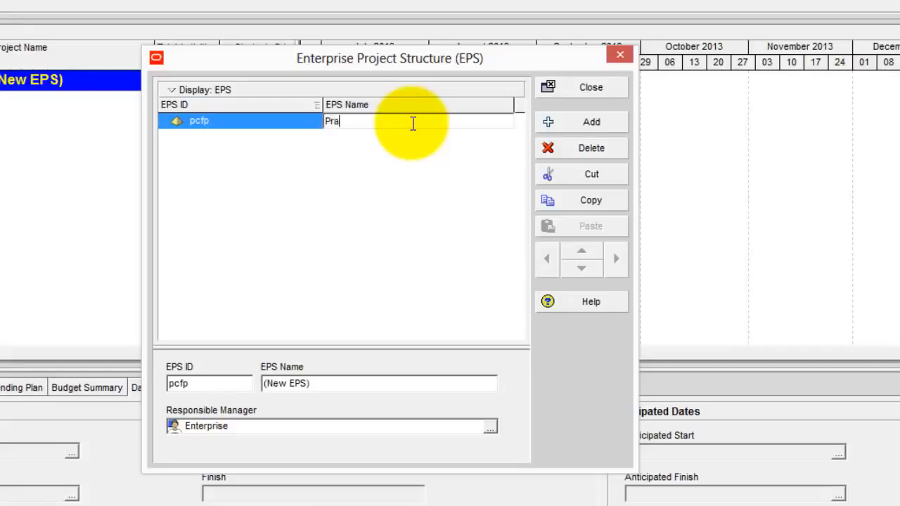
type("Praparation Course fo")
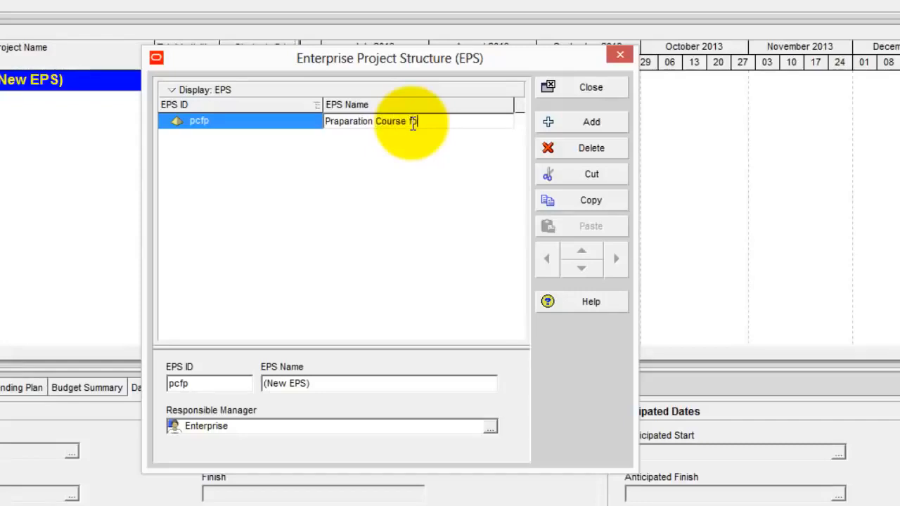
type("r Planning Enginee")
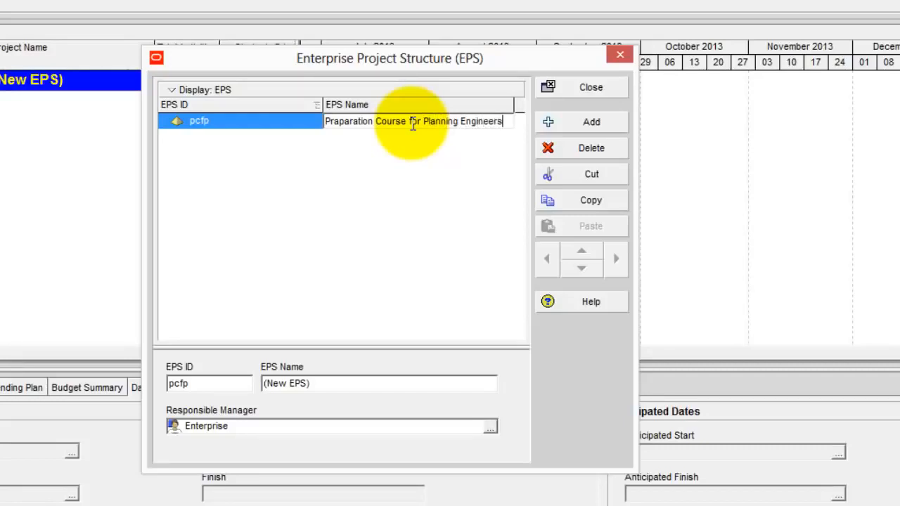
type("rs")
left_click(298, 219)
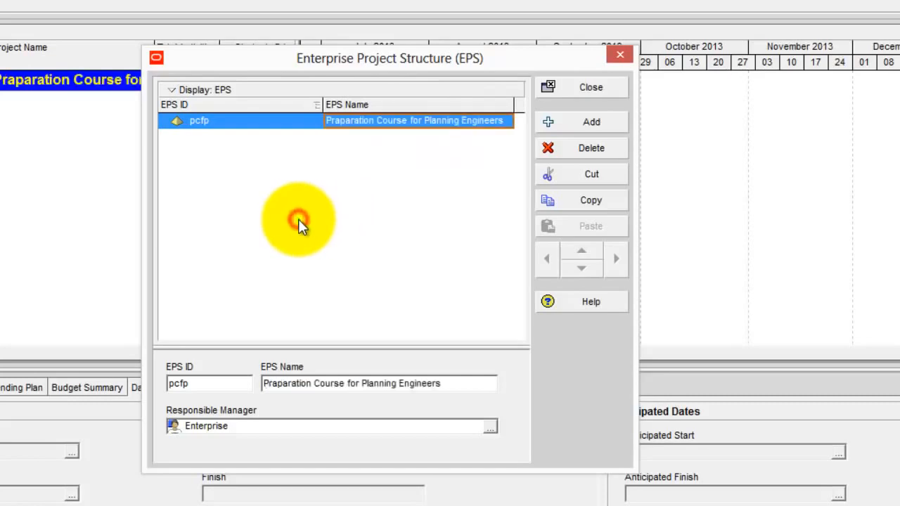
left_click(609, 95)
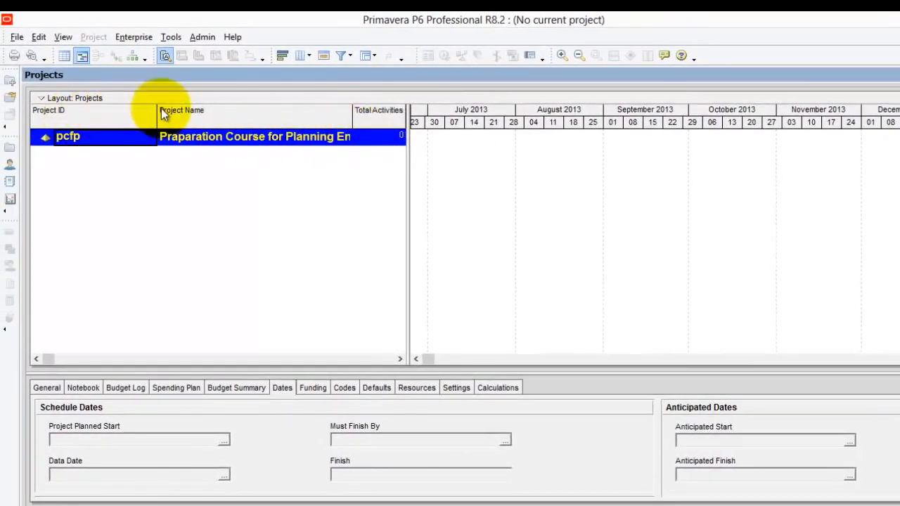
- Narrow the Project ID column and widen the Project Name column to fit the full EPS name
left_click_drag(159, 111, 93, 120)
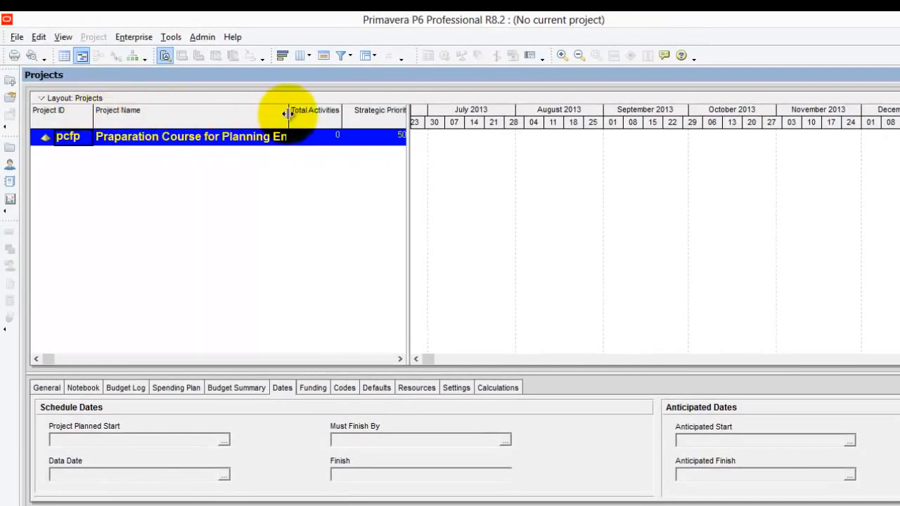
left_click_drag(289, 112, 355, 122)
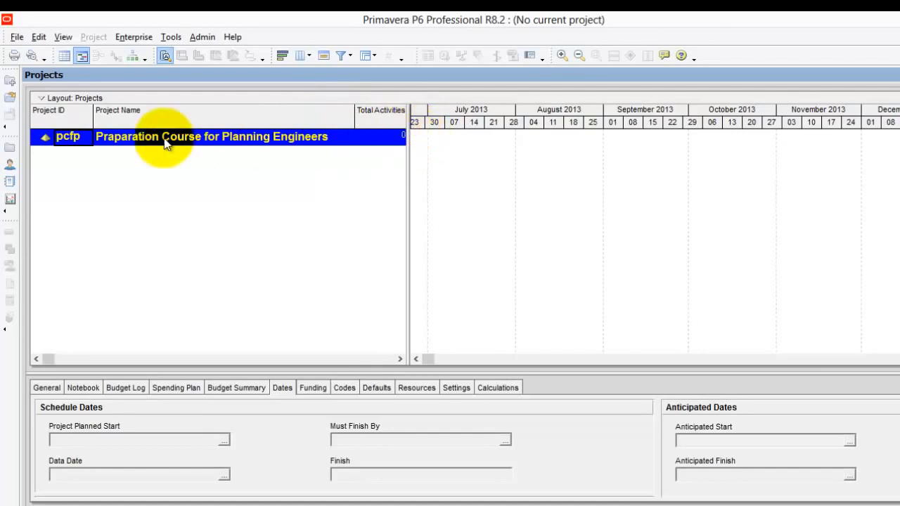
- Create a new project with default settings under the pcfp EPS node and name it "Test Project"
left_click(10, 81)
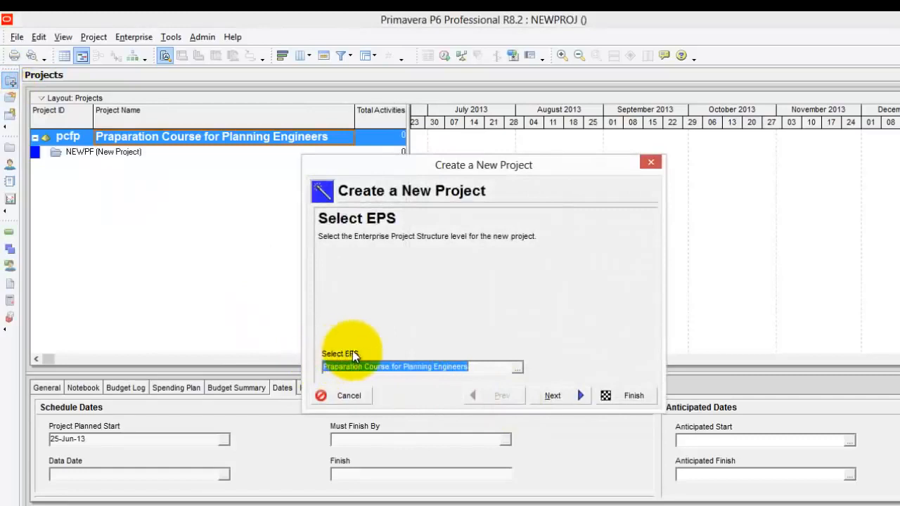
left_click(607, 395)
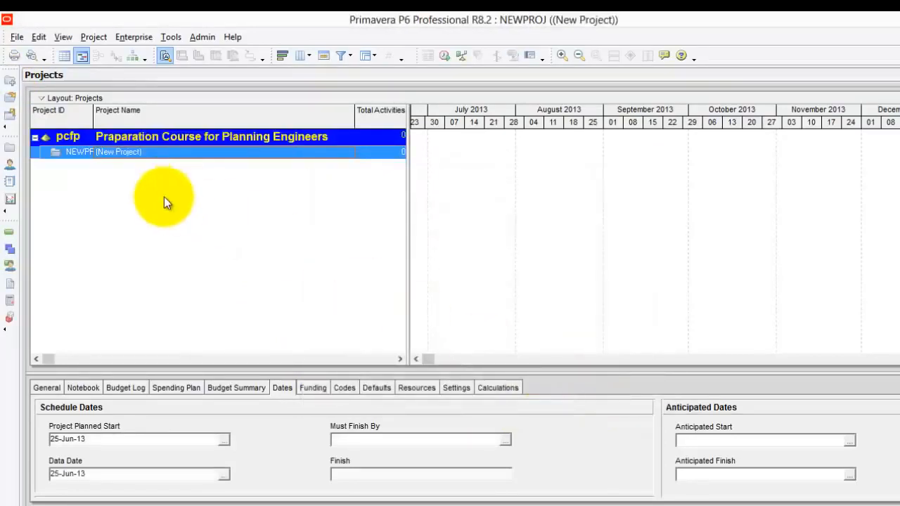
left_click(166, 154)
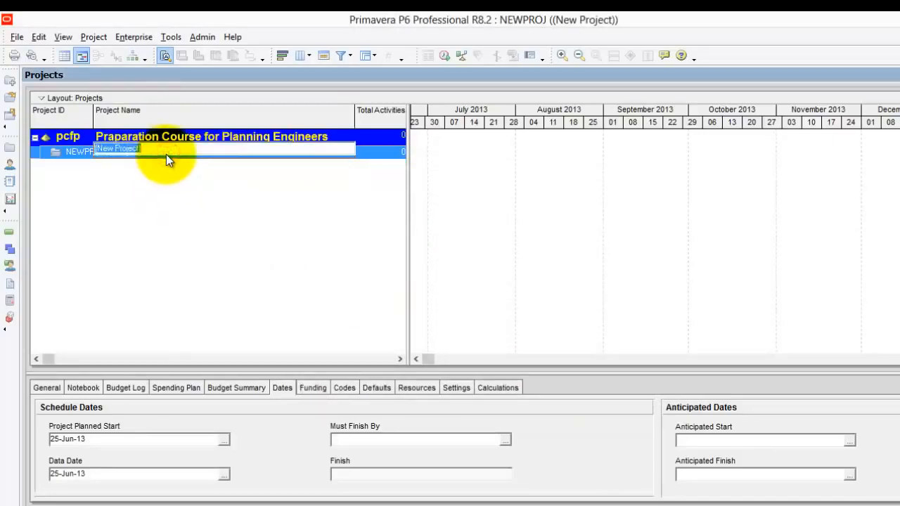
type("Test")
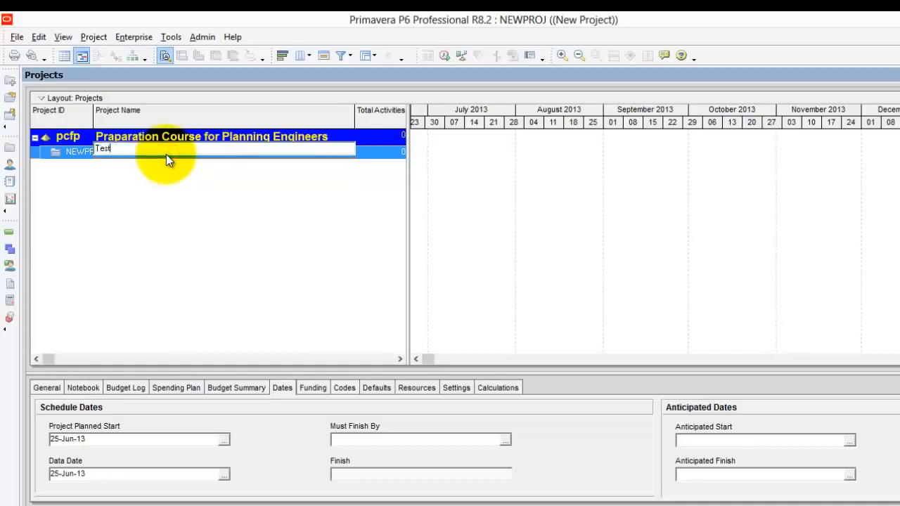
type(" Project")
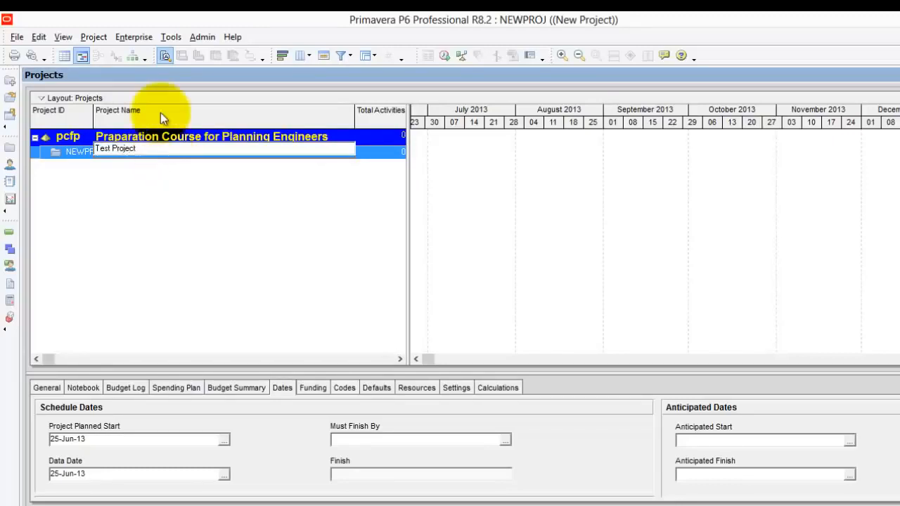
left_click(91, 209)
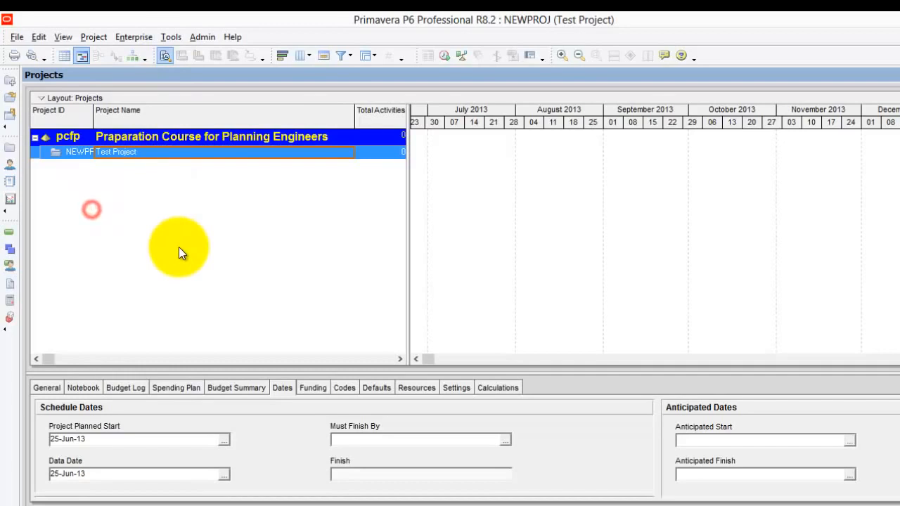
- Open Test Project and add activity A1000 to it, keeping the default name New Activity and default settings
right_click(146, 153)
left_click(159, 163)
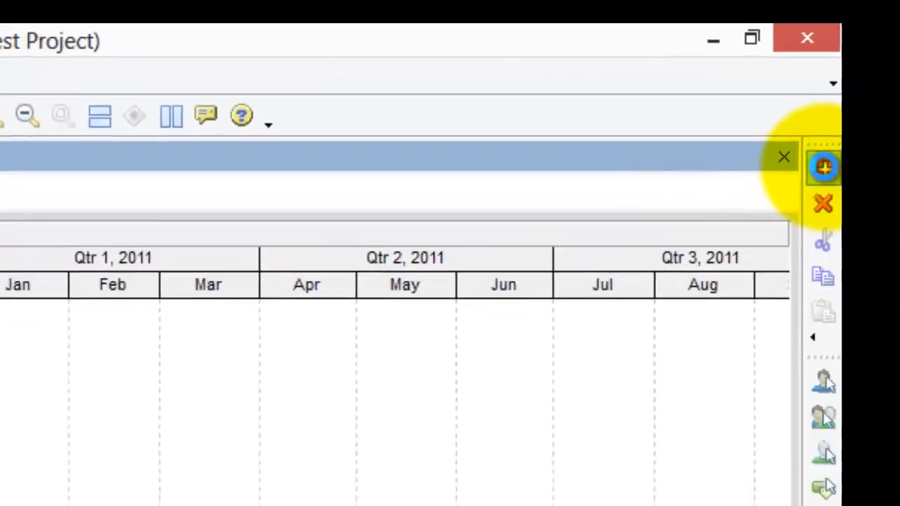
left_click(771, 217)
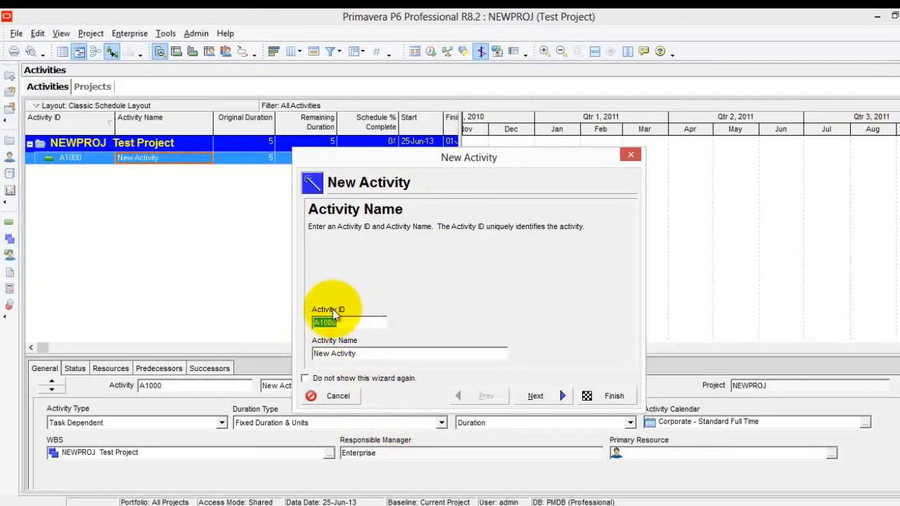
left_click(367, 355)
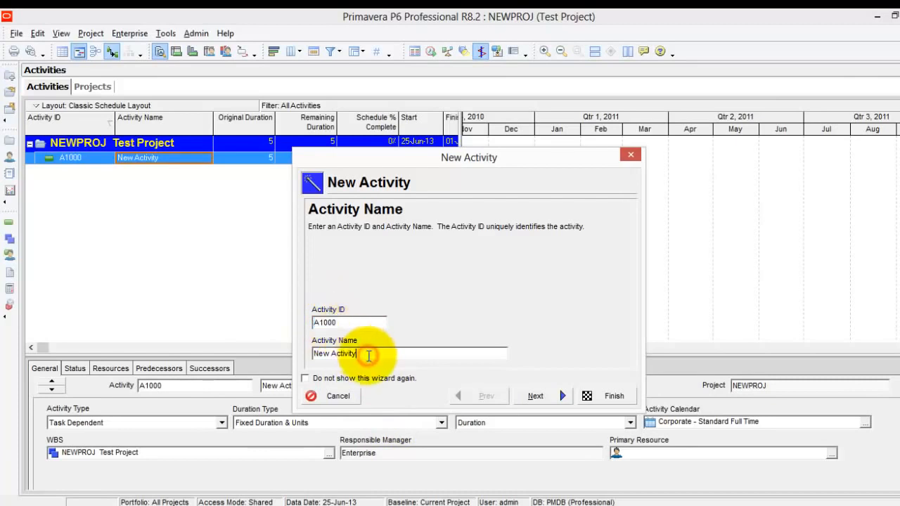
left_click(603, 397)
left_click(160, 207)
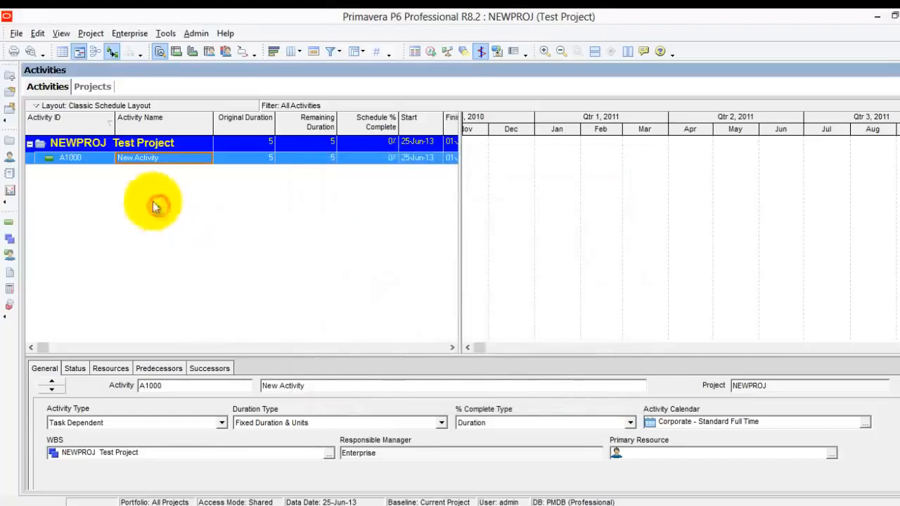
left_click(61, 161)
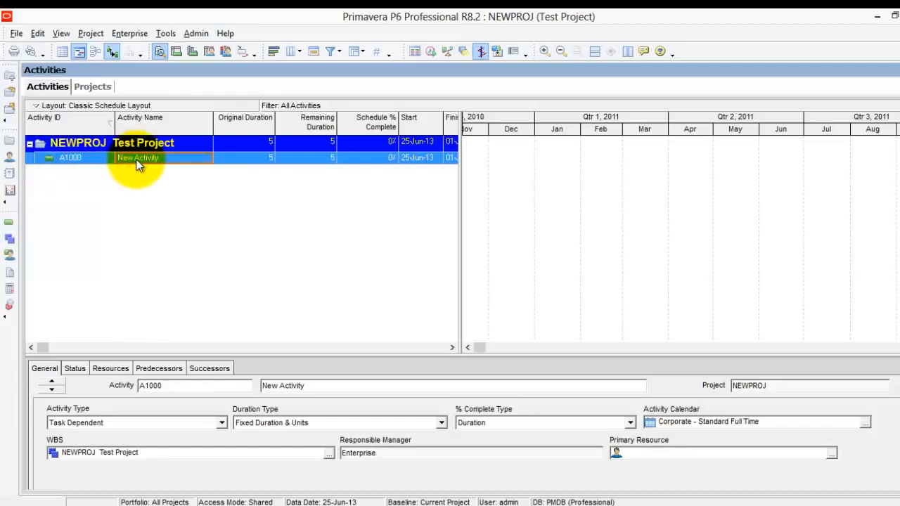
left_click(321, 161)
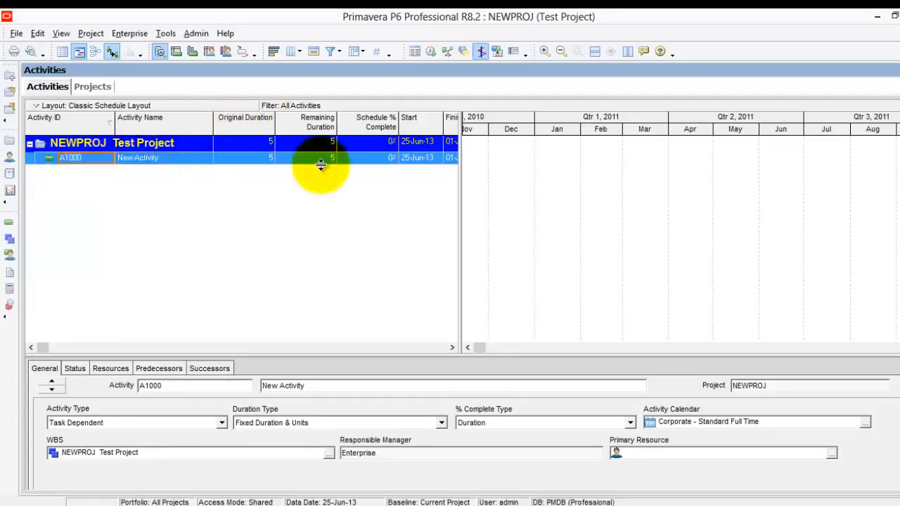
left_click(245, 156)
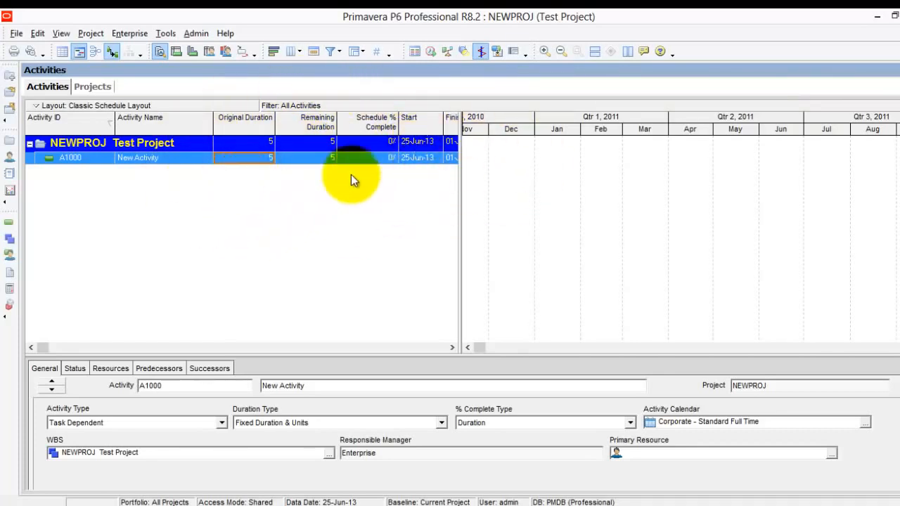
- Remove the Remaining Duration and Schedule % Complete columns from the activity table and apply the change
left_click(290, 50)
left_click(300, 70)
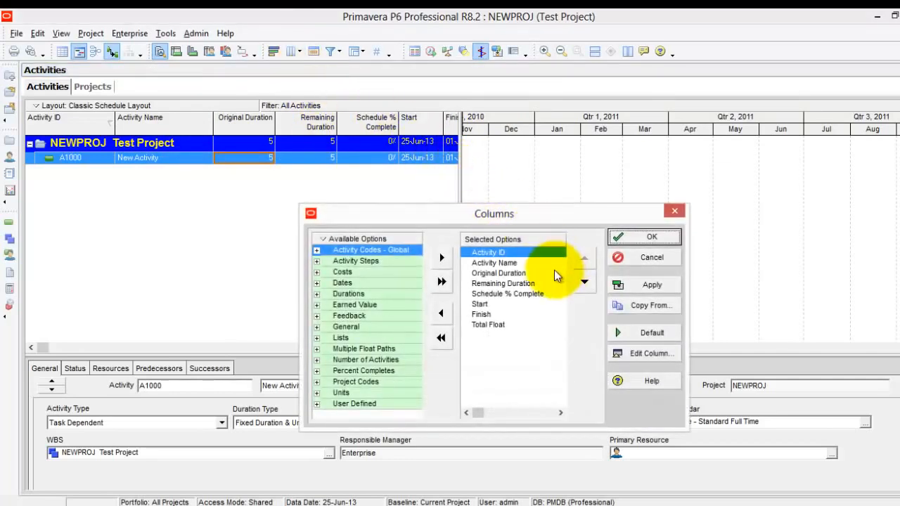
left_click(498, 282)
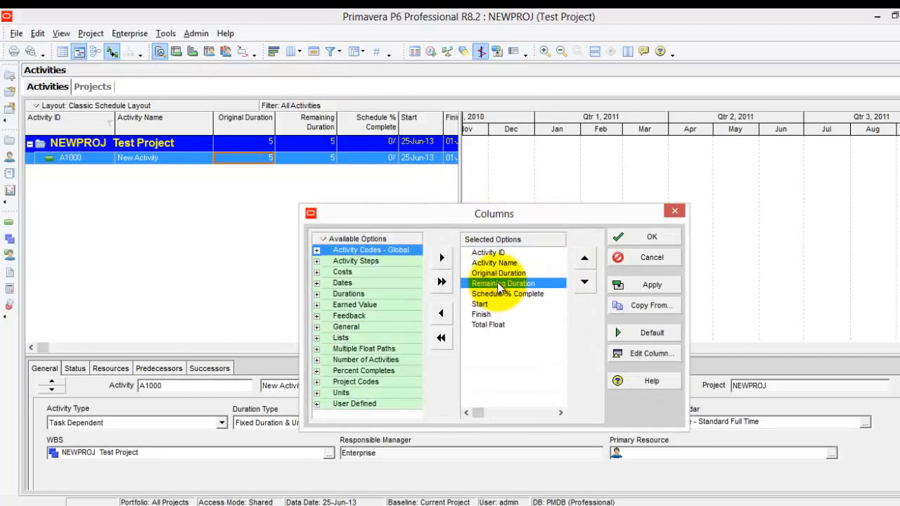
double_click(498, 282)
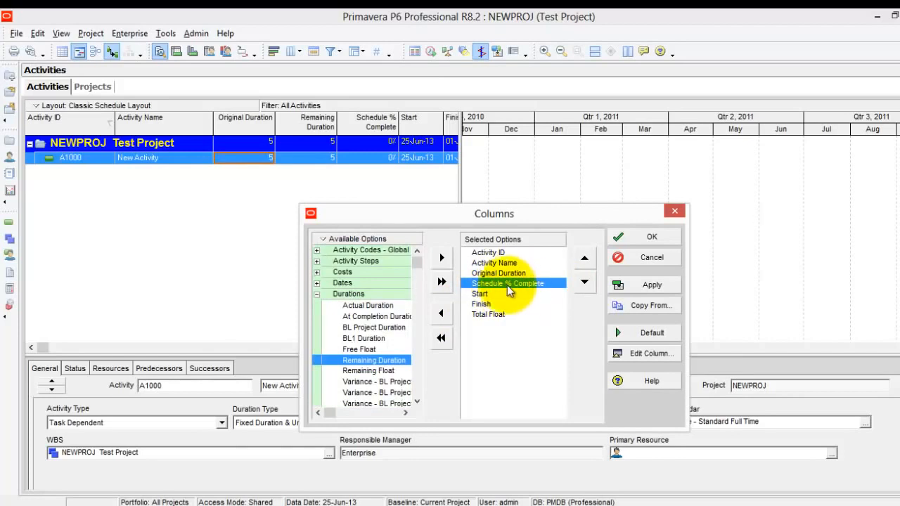
left_click(535, 283)
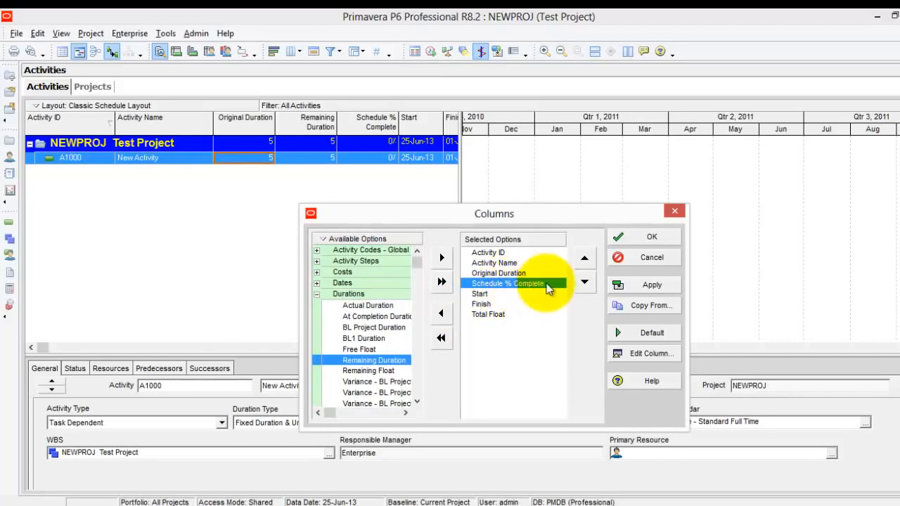
left_click(439, 313)
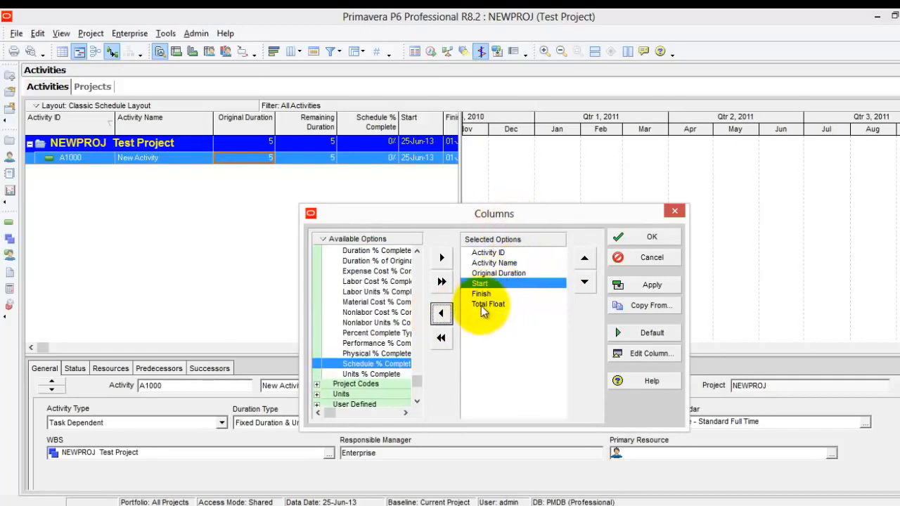
left_click(643, 286)
left_click(653, 237)
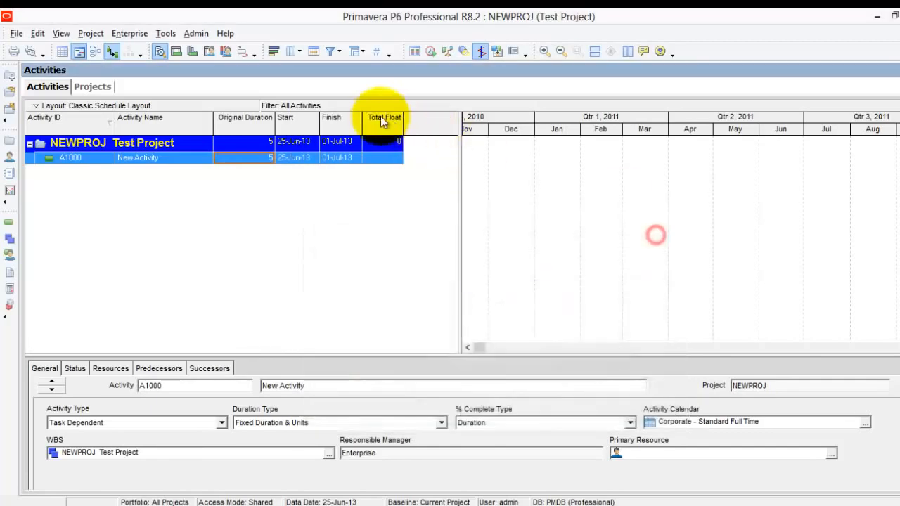
- Widen the Original Duration and Activity Name columns and enlarge the activity table area beside the Gantt chart
left_click_drag(276, 118, 299, 117)
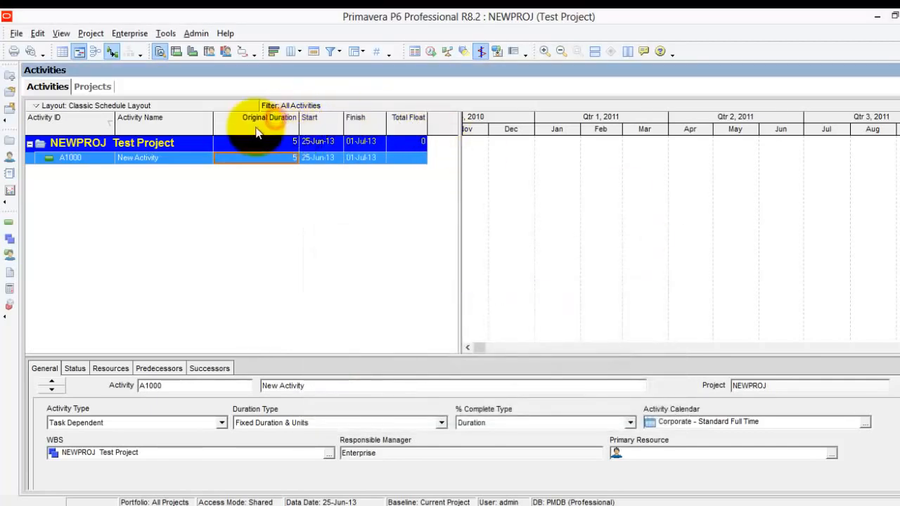
left_click_drag(212, 117, 268, 118)
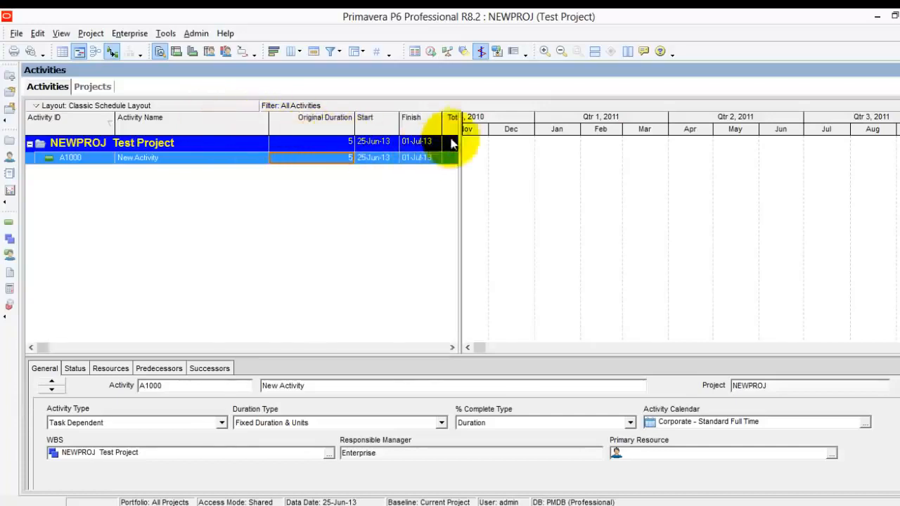
left_click_drag(459, 127, 475, 137)
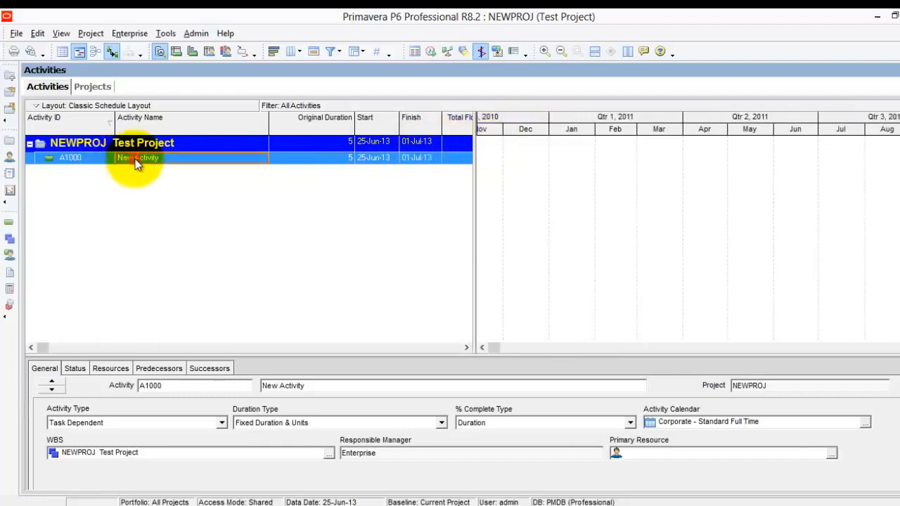
left_click(128, 159)
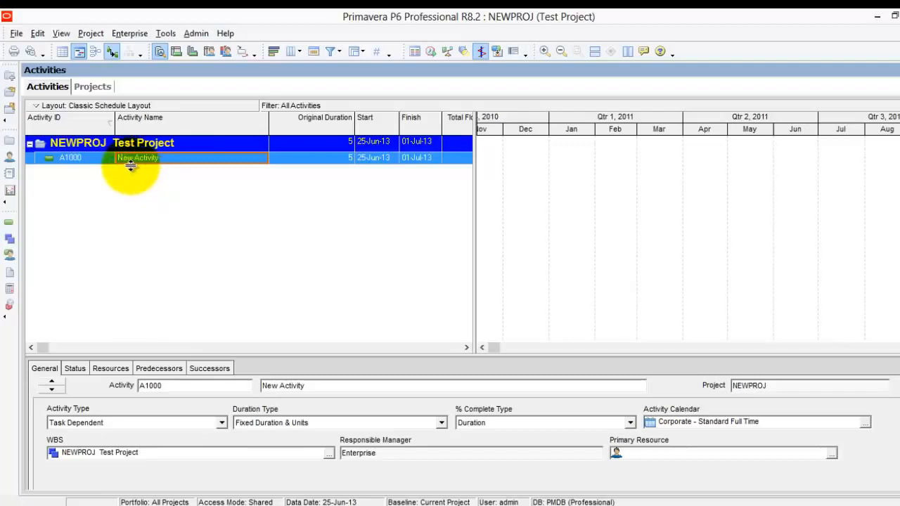
left_click(192, 164)
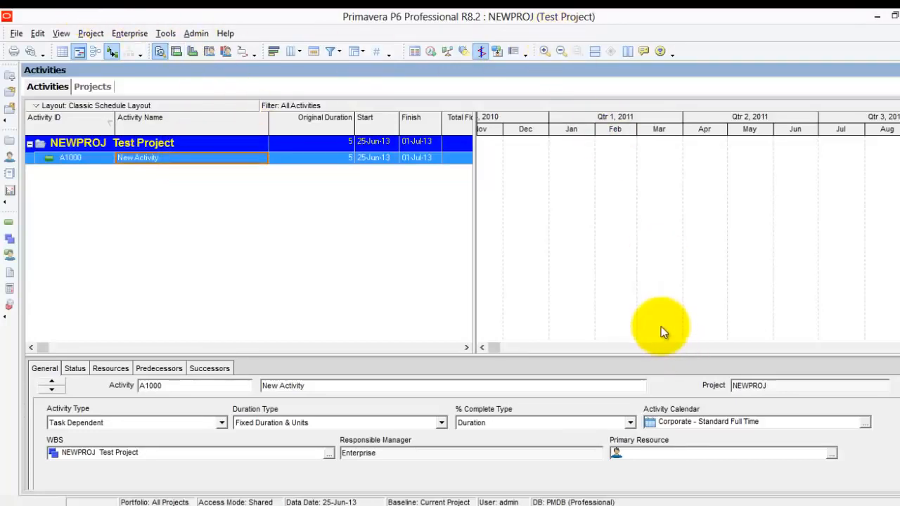
- Minimize Primavera, open lesson3.xlsx from the IESSON 4 desktop folder in Excel, and look through its activity list
left_click(878, 17)
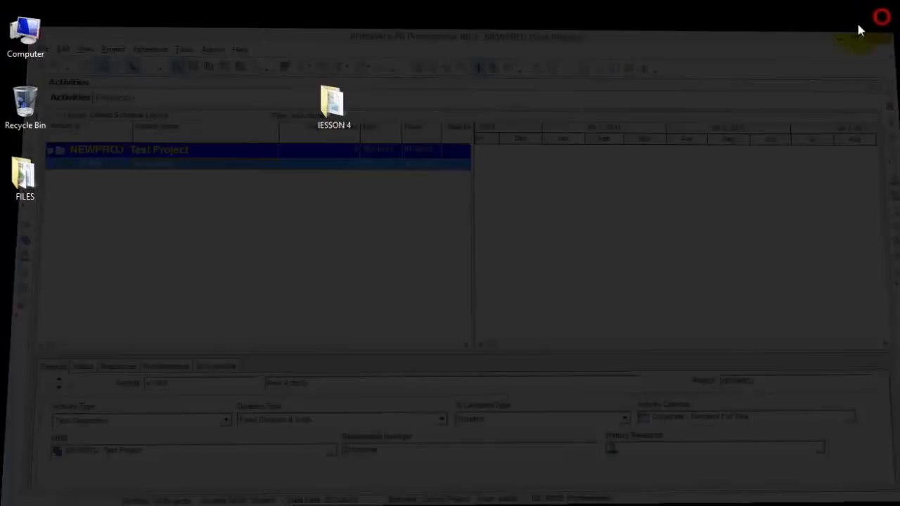
double_click(340, 109)
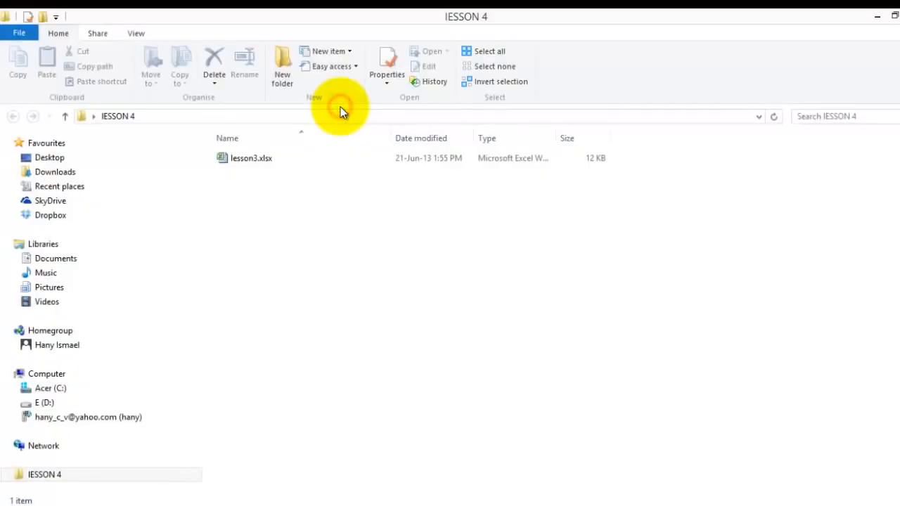
double_click(253, 161)
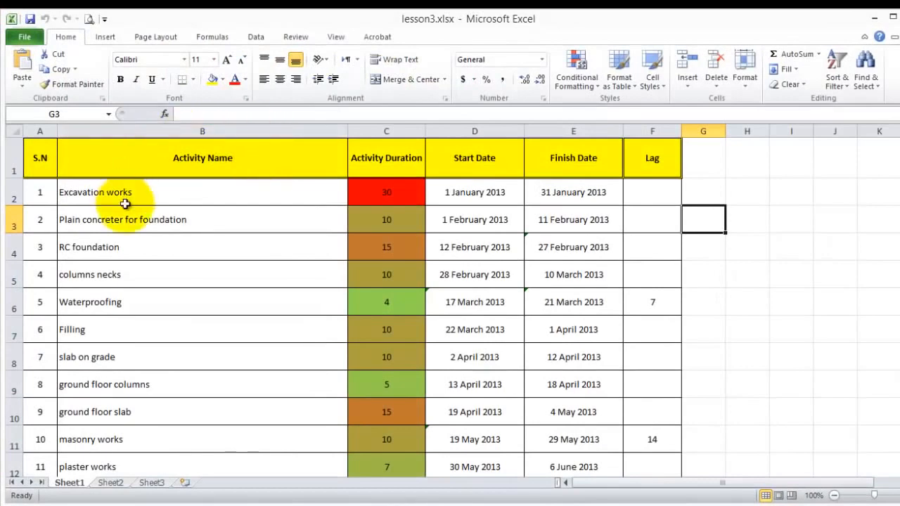
scroll(124, 204, "down", 7)
scroll(124, 204, "up", 7)
left_click(94, 195)
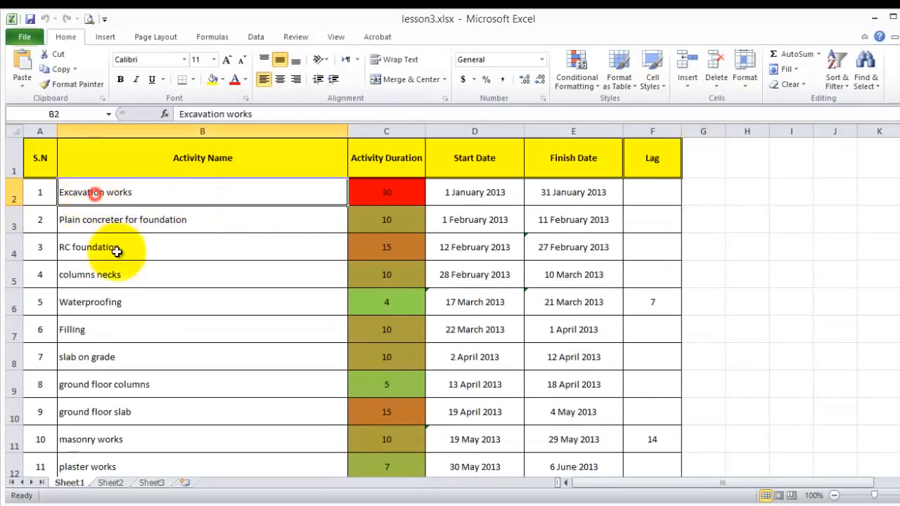
left_click(124, 215)
left_click(126, 199)
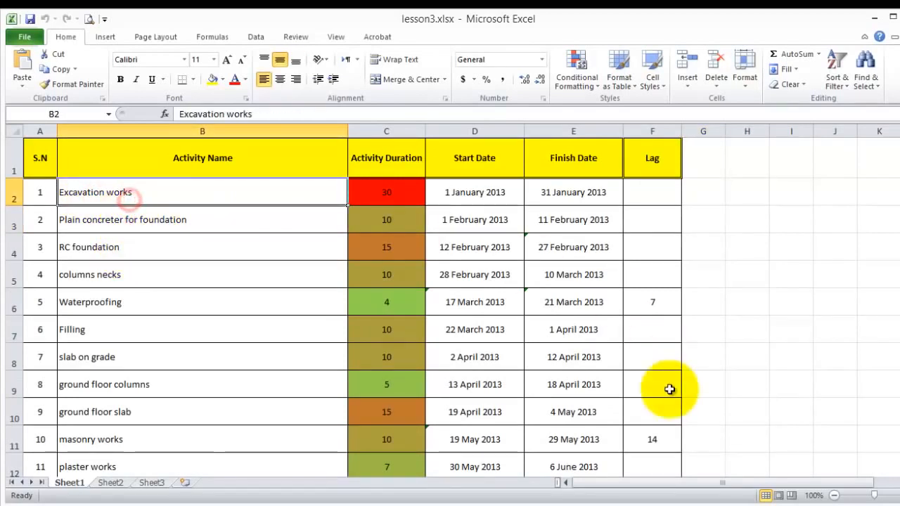
- Switch back to Primavera P6, show the project's WBS, and widen the WBS table to include the Total Activities column
mouse_move(583, 499)
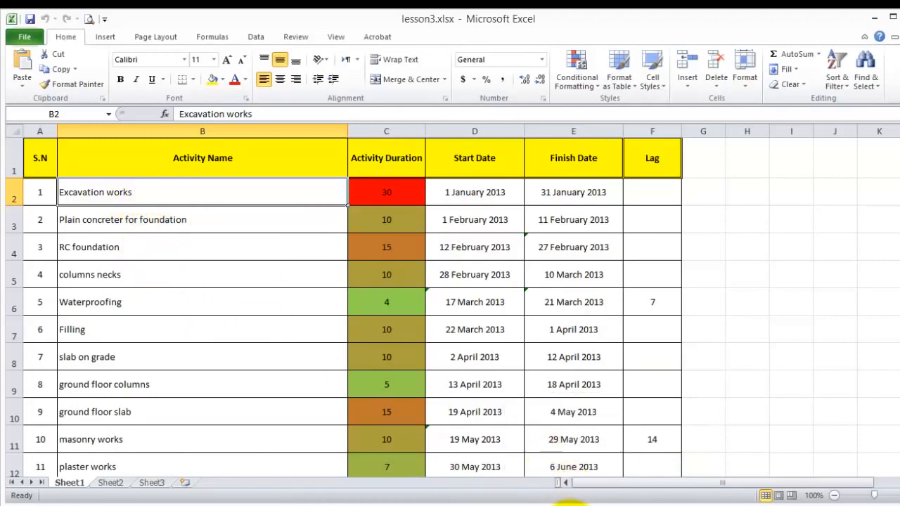
left_click(584, 501)
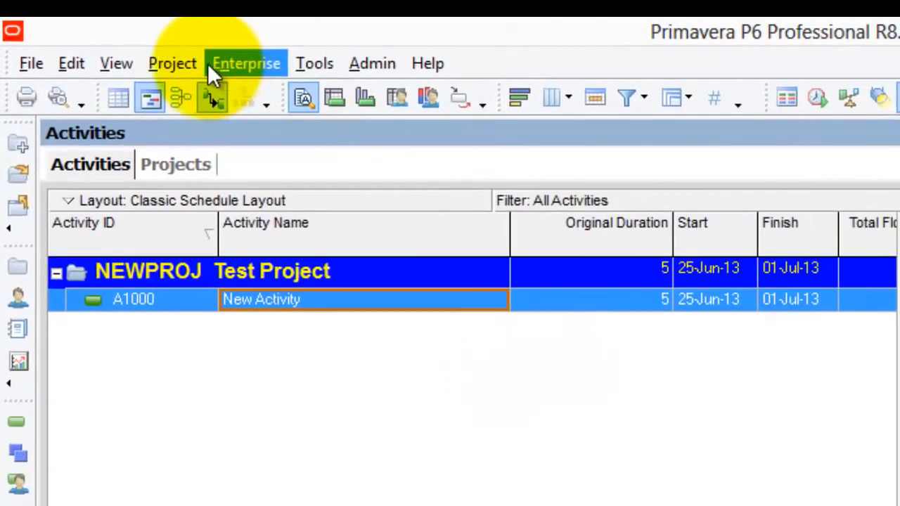
left_click(104, 33)
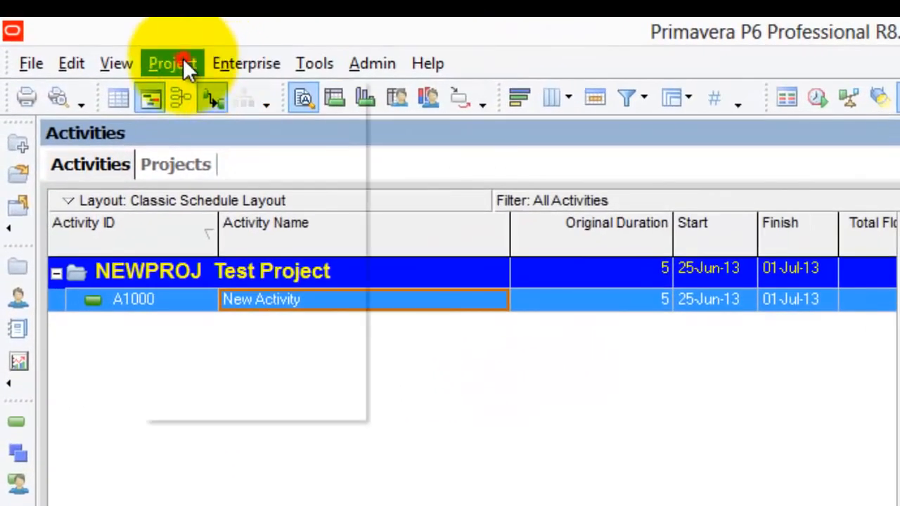
left_click(214, 153)
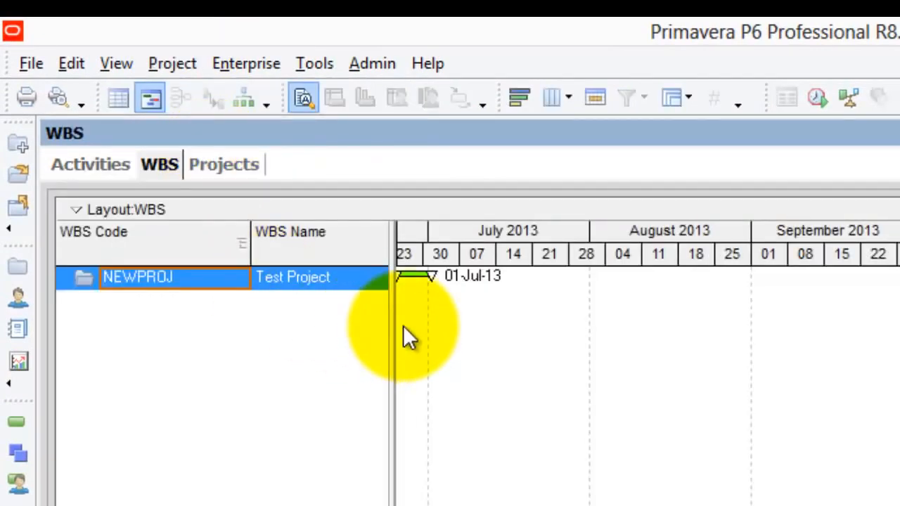
left_click_drag(392, 333, 647, 372)
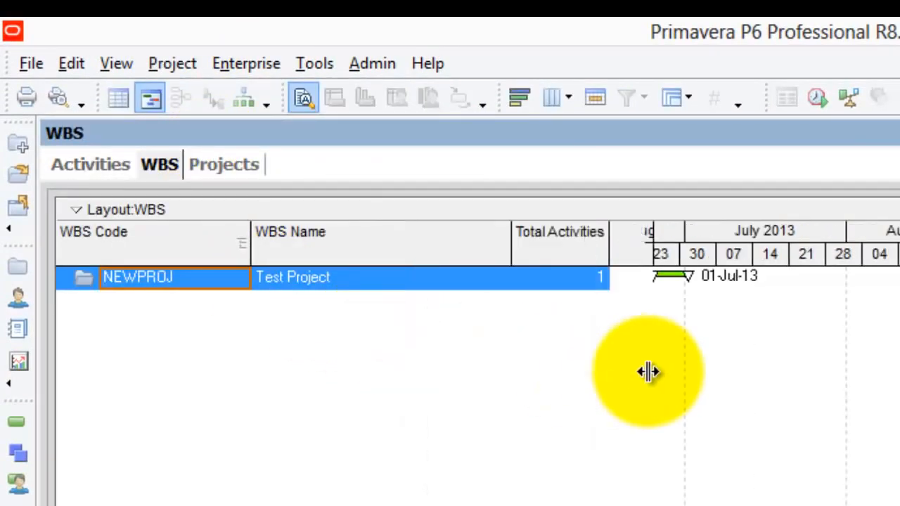
- Add a WBS element under Test Project and name it "Earth work"
left_click(292, 275)
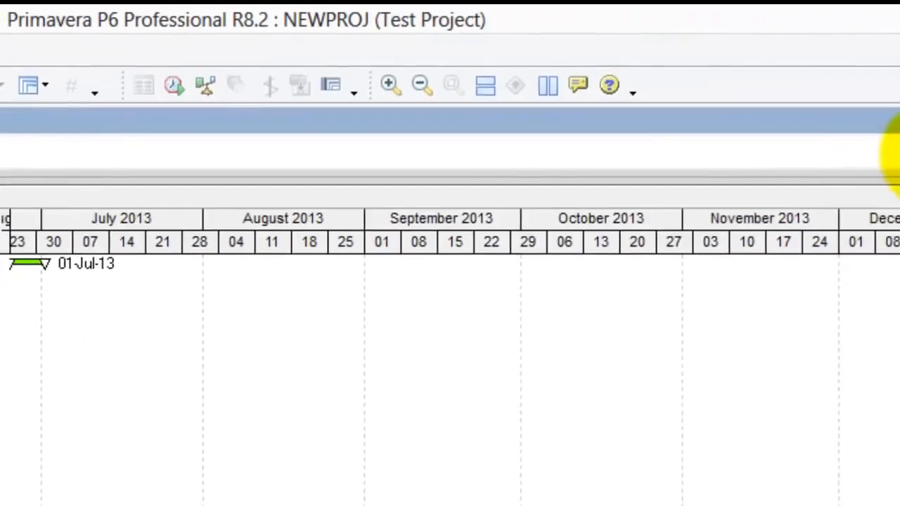
left_click(884, 127)
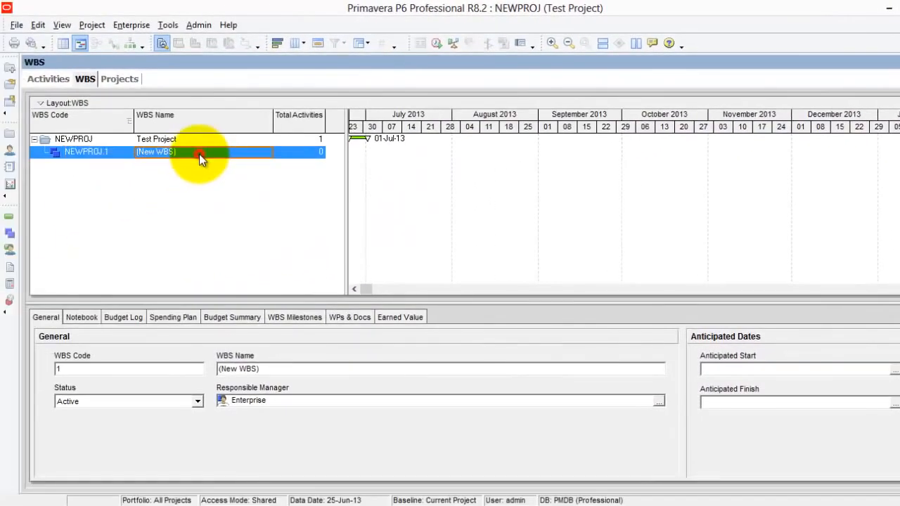
left_click(199, 154)
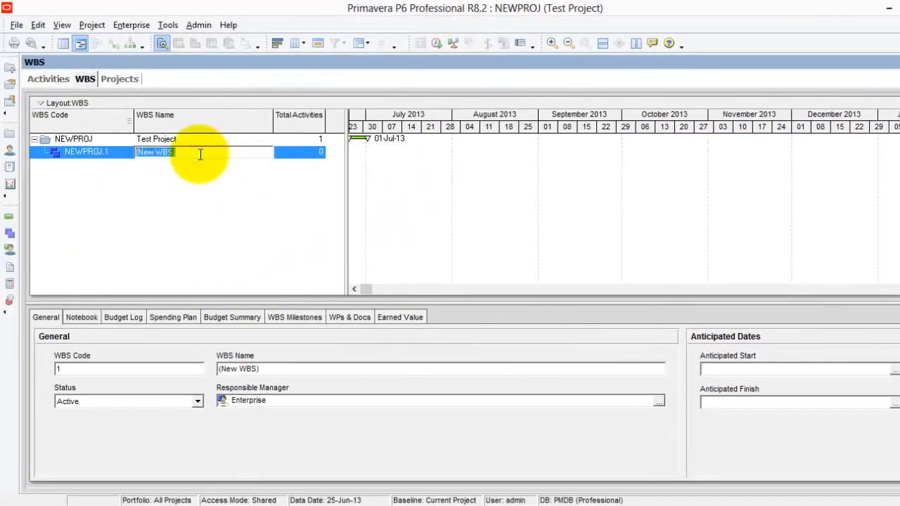
type("Earth work")
left_click(114, 173)
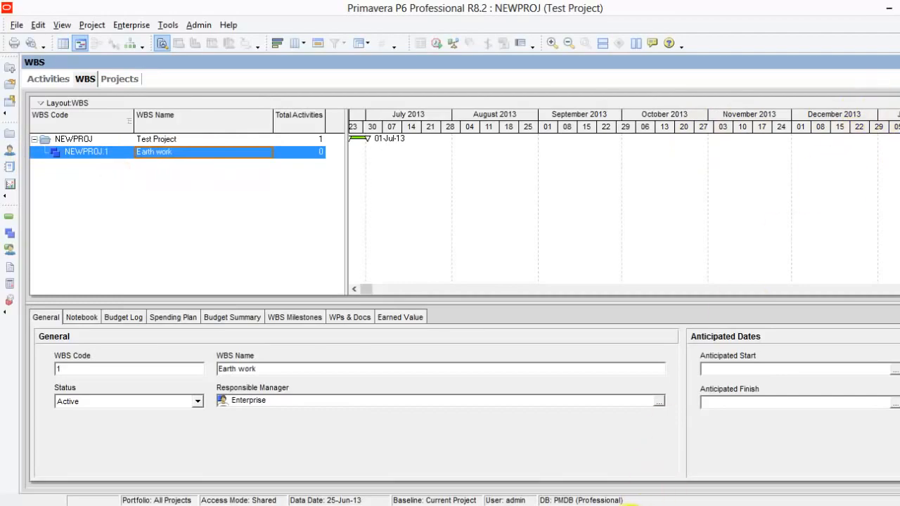
- Switch to lesson3.xlsx in Excel and examine the foundation activities from Plain concreter for foundation to Waterproofing
key("alt+Tab")
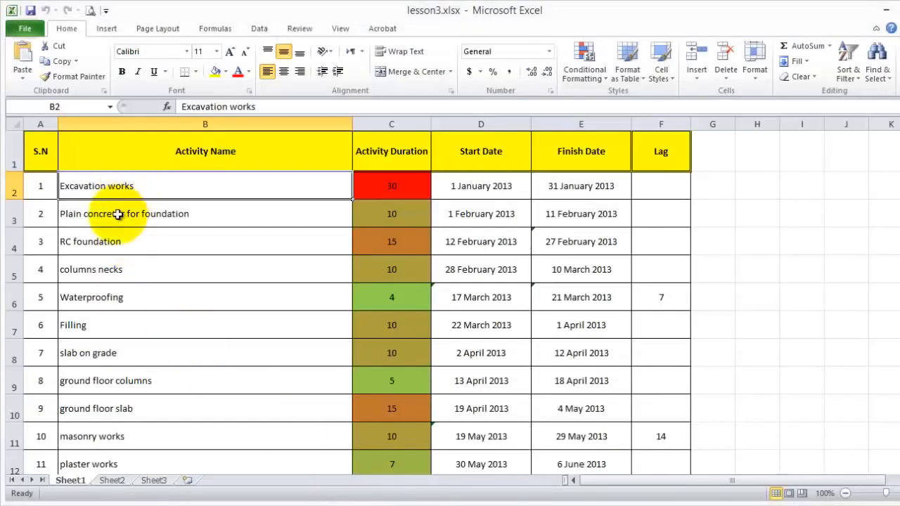
left_click_drag(116, 213, 151, 302)
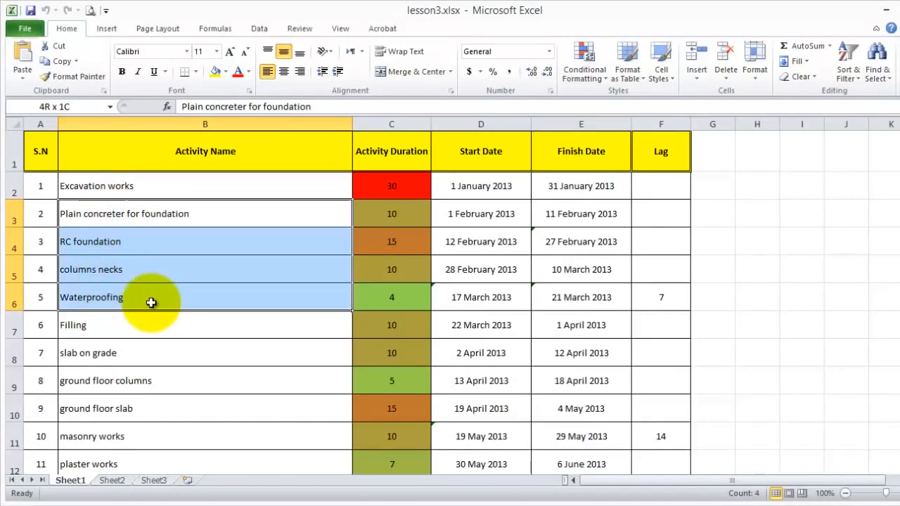
mouse_move(152, 302)
left_mouse_down()
mouse_move(151, 316)
mouse_move(150, 301)
left_mouse_up()
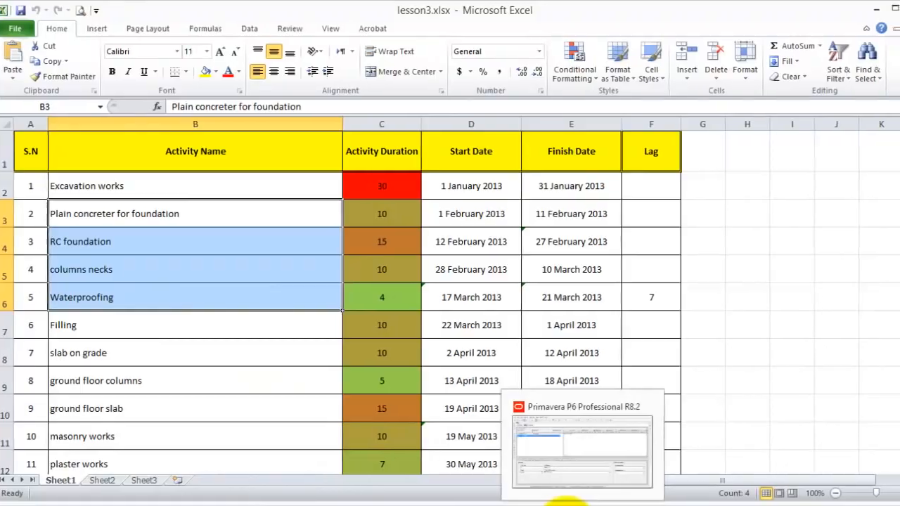
- Back in Primavera P6, add a WBS element with code 2 at the same level as Earth work and name it "Foundation"
left_click(572, 501)
left_click(891, 67)
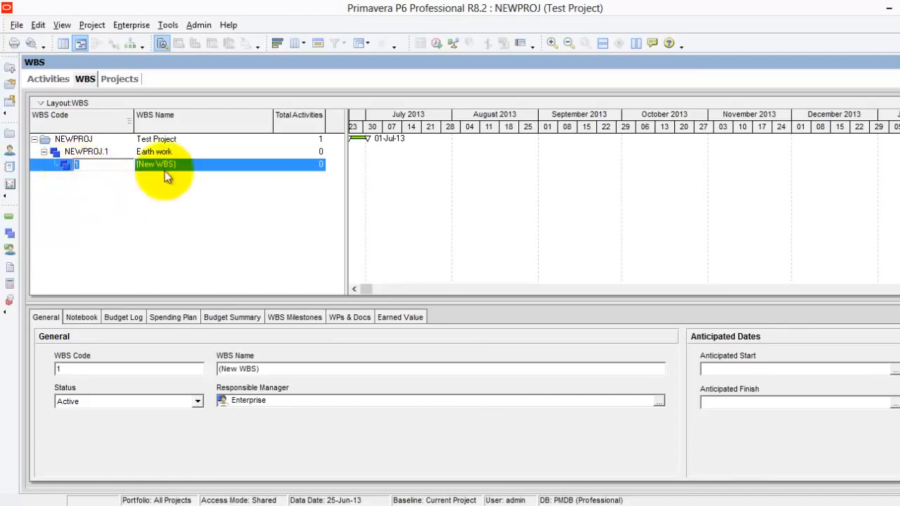
type("2")
key("Return")
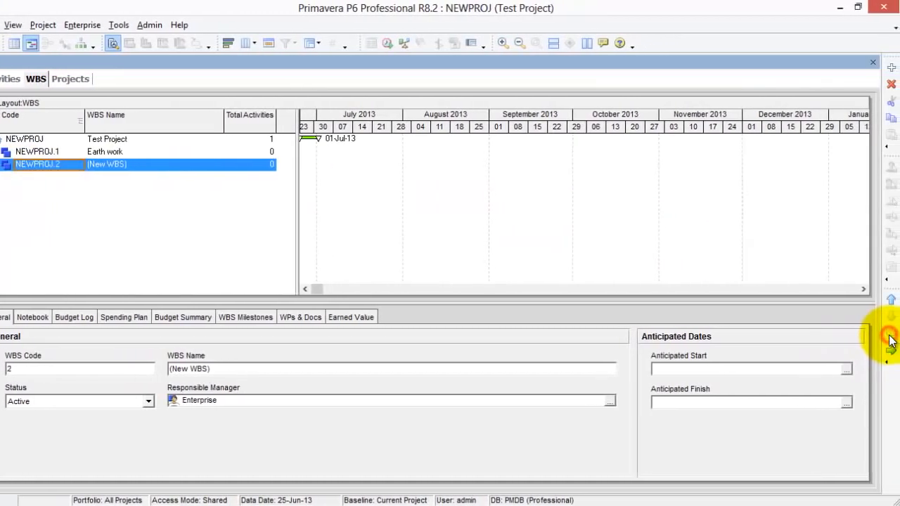
left_click(135, 166)
type("Foundation")
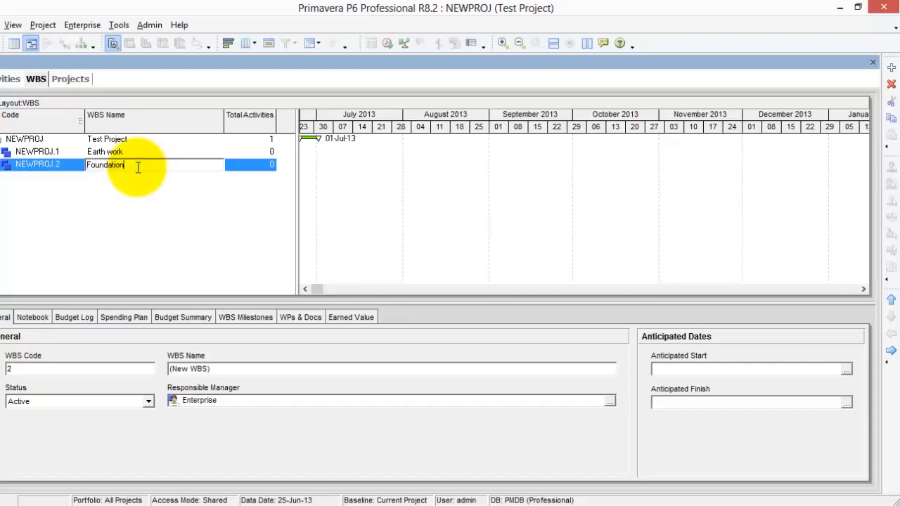
left_click(124, 203)
- Switch to lesson3.xlsx in Excel and examine the remaining activities from slab on grade to painting works
left_click(330, 503)
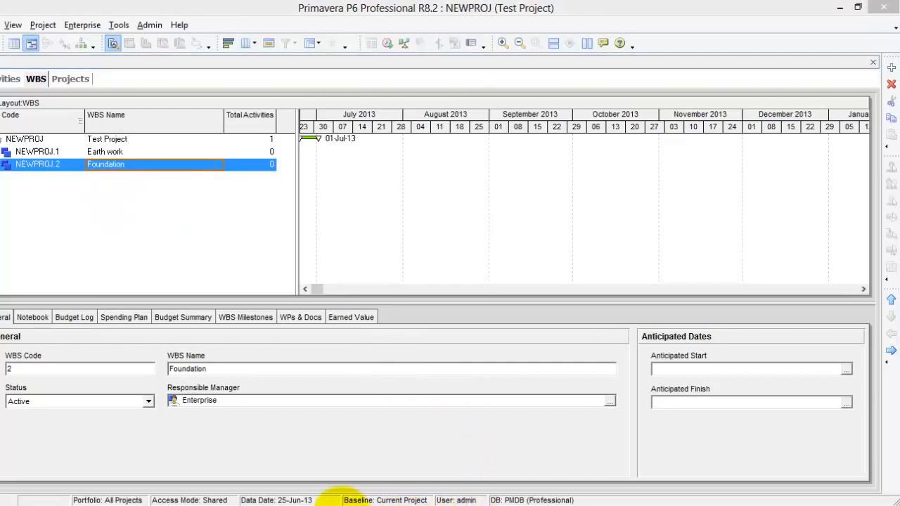
left_click_drag(72, 350, 72, 368)
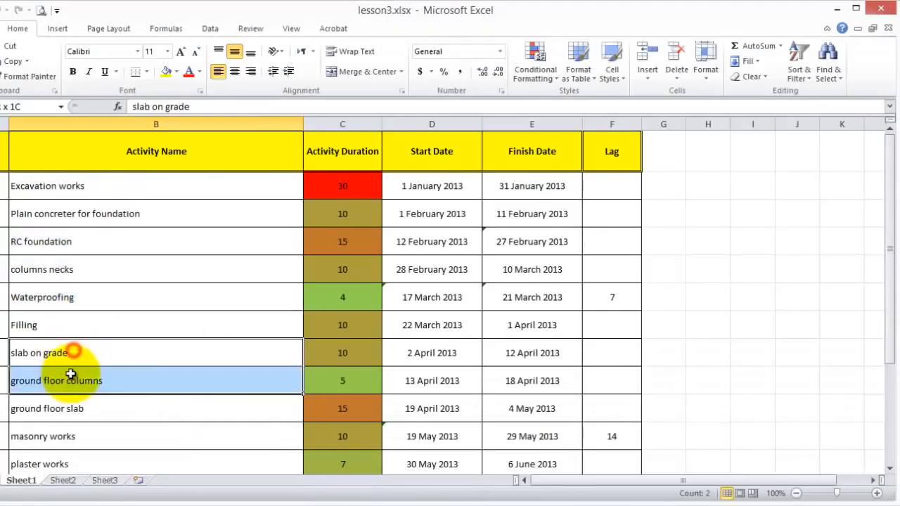
scroll(101, 327, "down", 2)
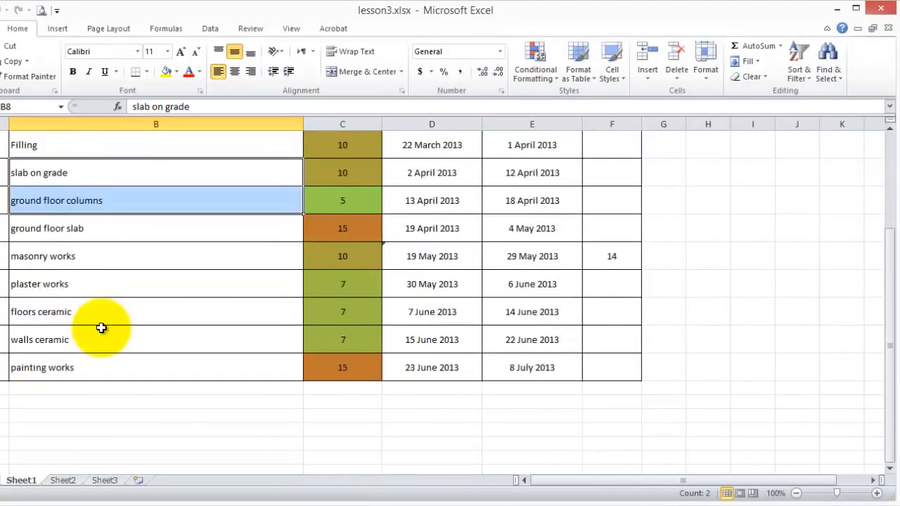
scroll(102, 328, "up", 1)
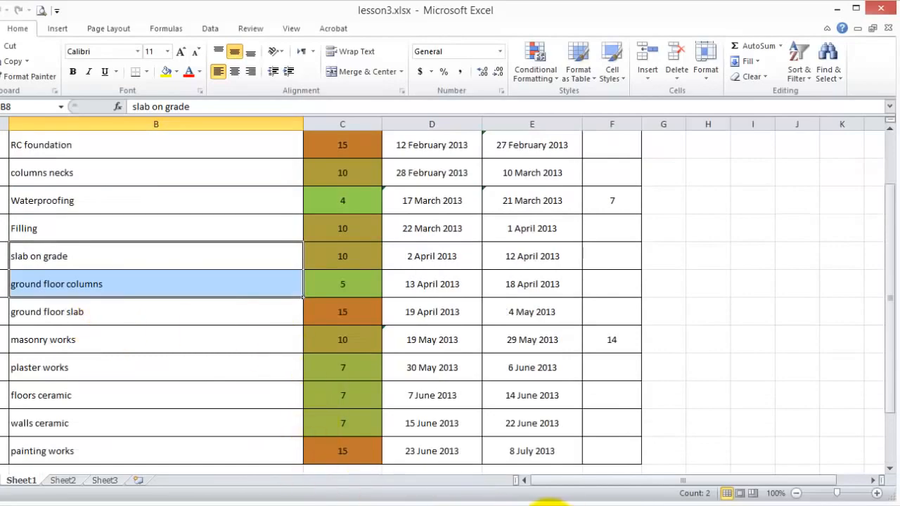
- Back in Primavera P6, add a WBS element with code 3 at the same level as Foundation and name it "Superstructure"
left_click(549, 503)
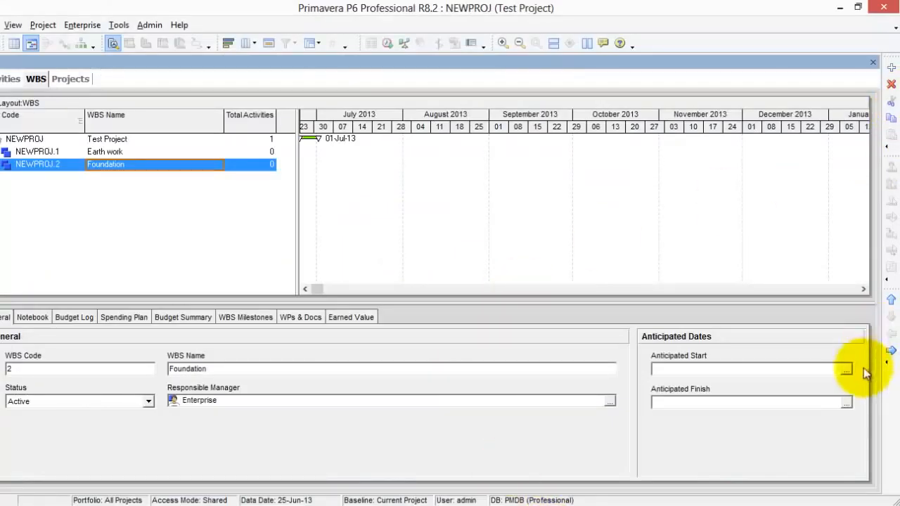
left_click(891, 67)
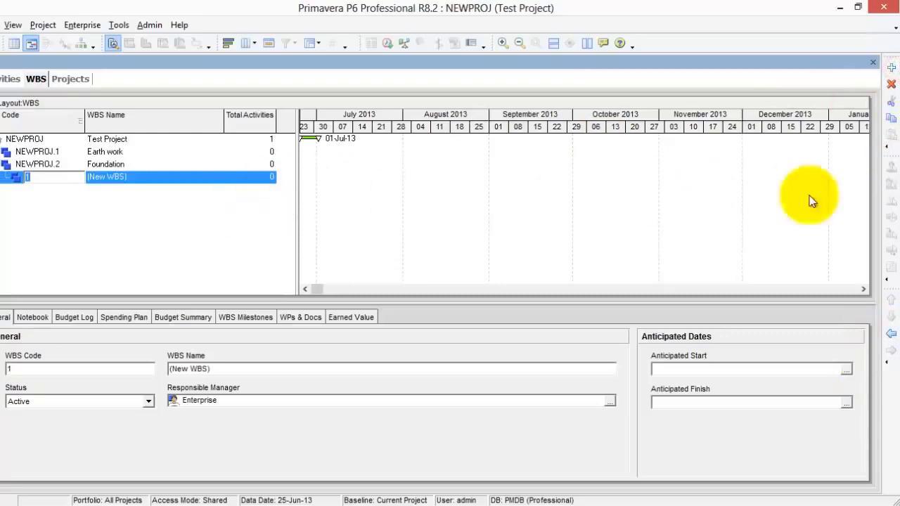
left_click(890, 334)
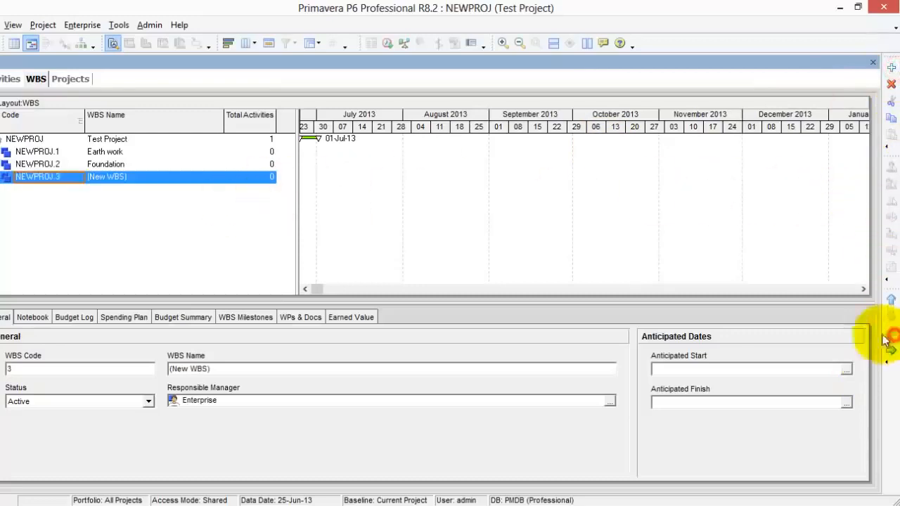
left_click(139, 180)
type("Superstructure")
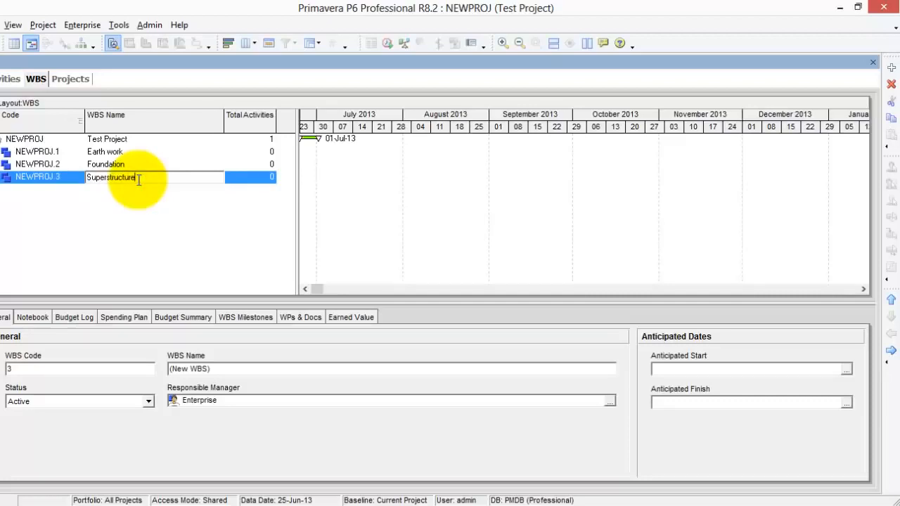
left_click(123, 203)
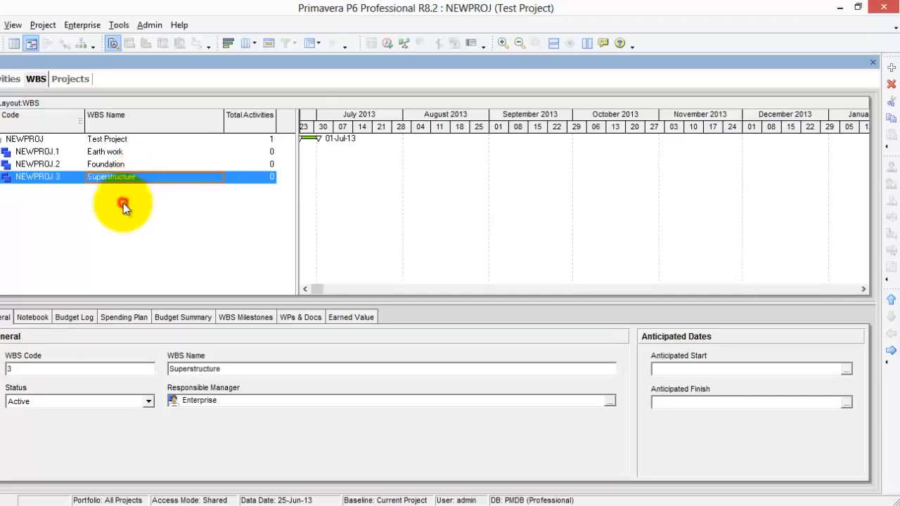
- Add a WBS element with code 4 at the same level as Superstructure and name it "Finishes Works"
left_click(891, 67)
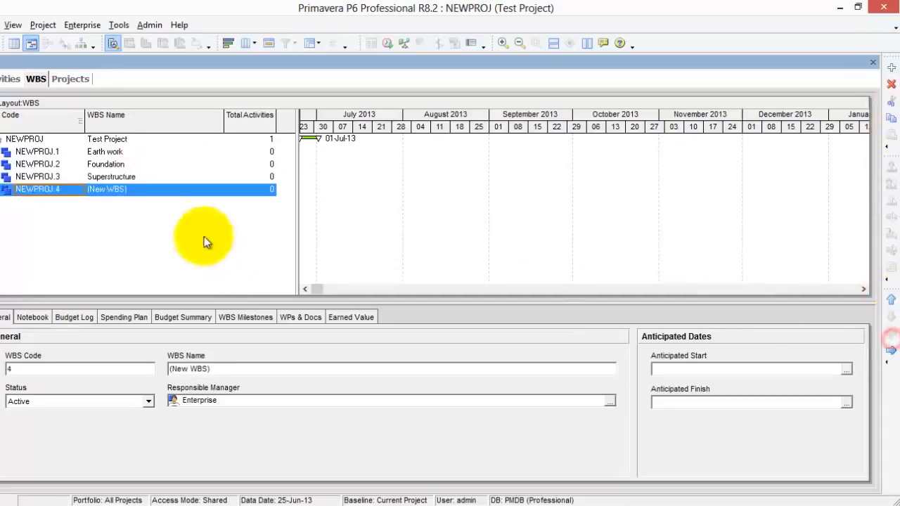
left_click(152, 193)
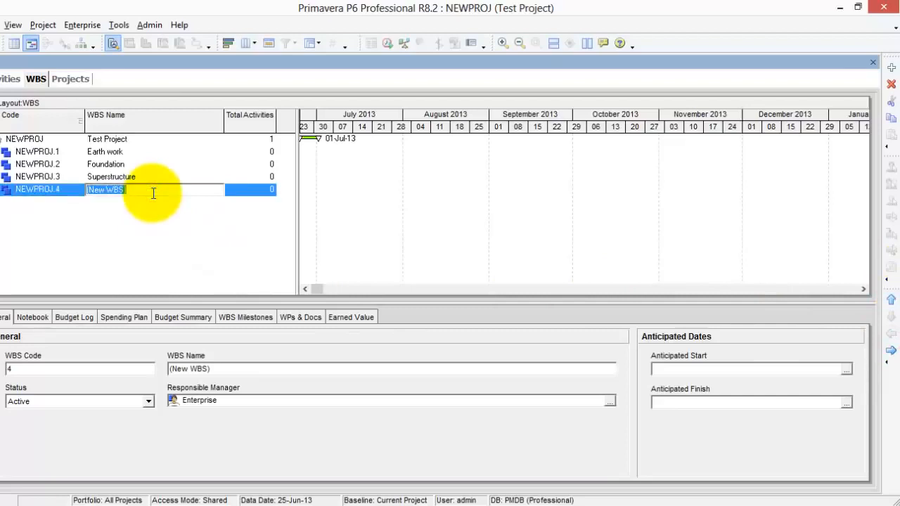
type("Finishes Wor")
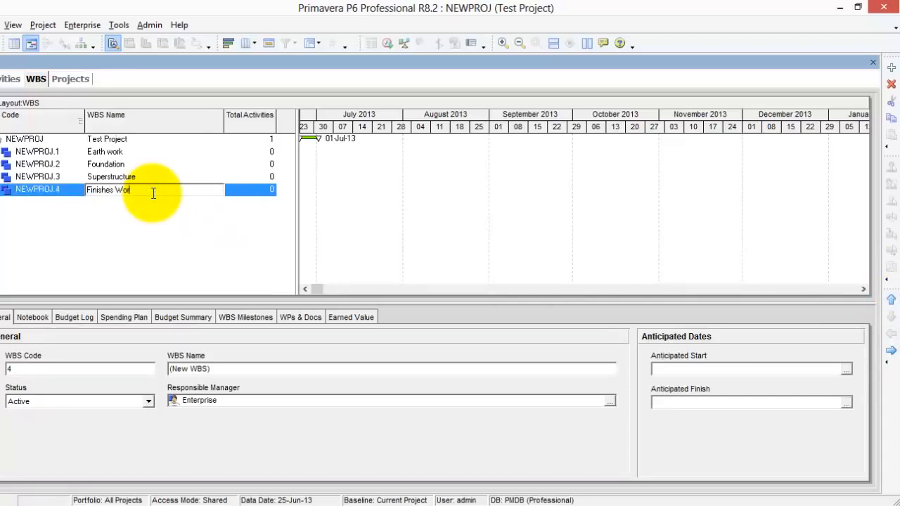
type("ks")
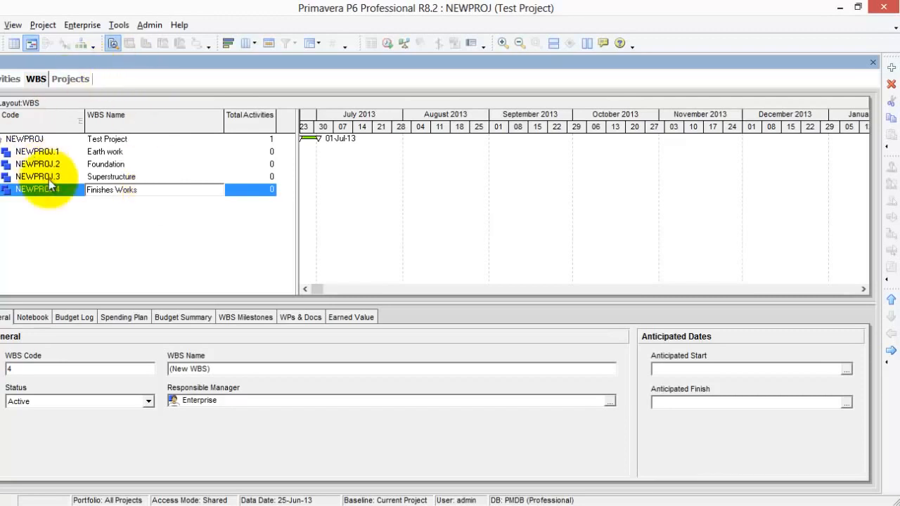
left_click(81, 237)
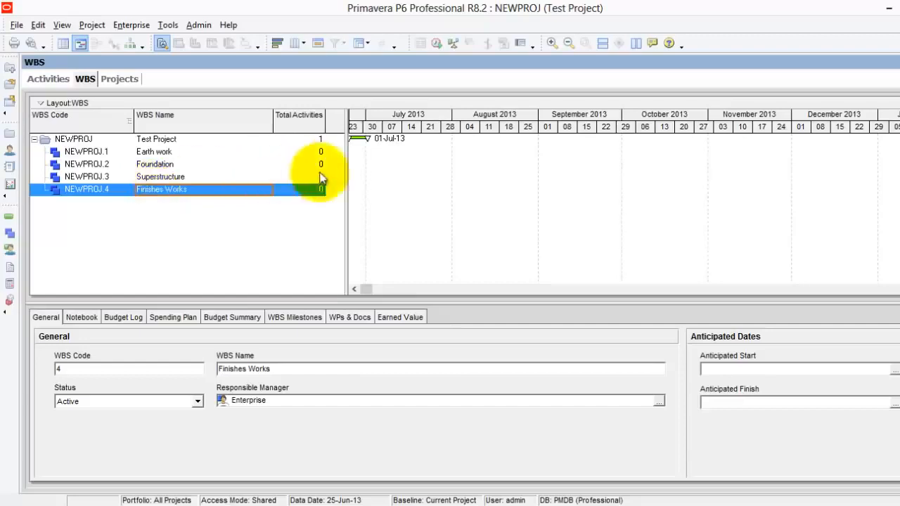
- Review the four WBS elements from Earth work to Finishes Works, then examine their grouping in the Activities view
left_click(170, 153)
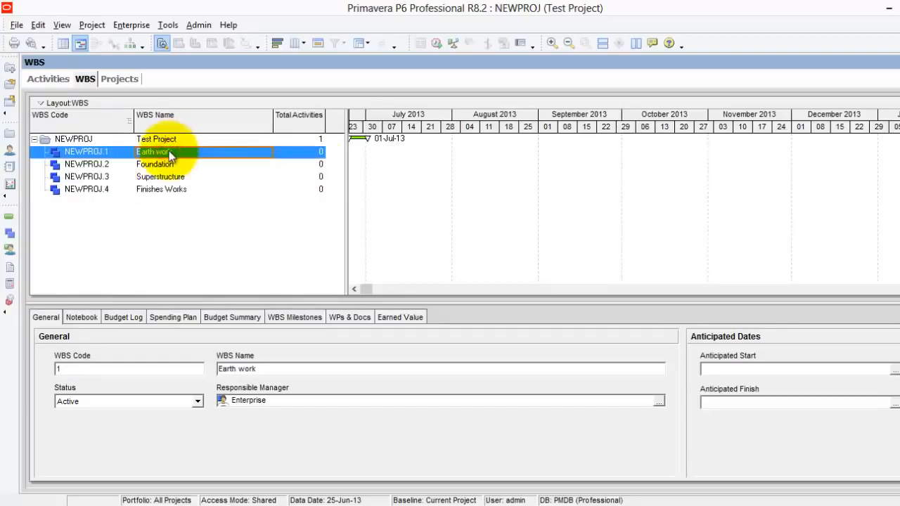
left_click(173, 164)
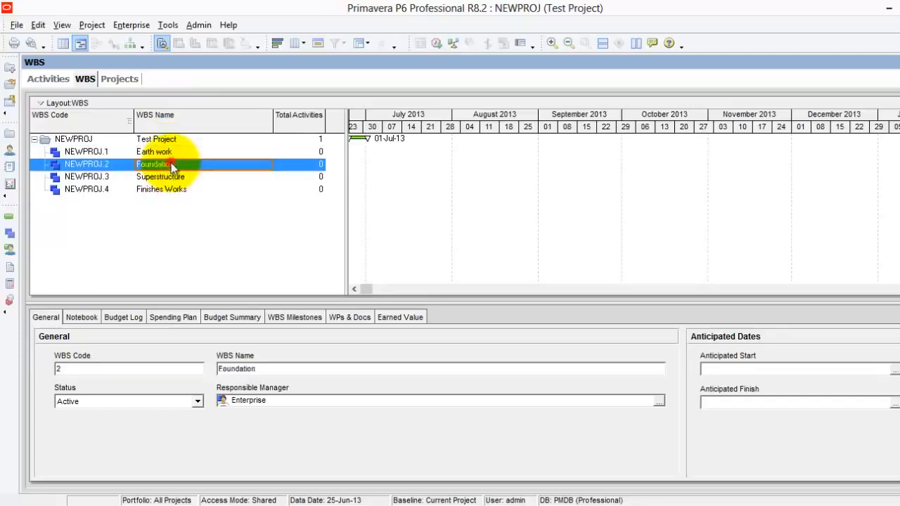
left_click(176, 177)
left_click(179, 190)
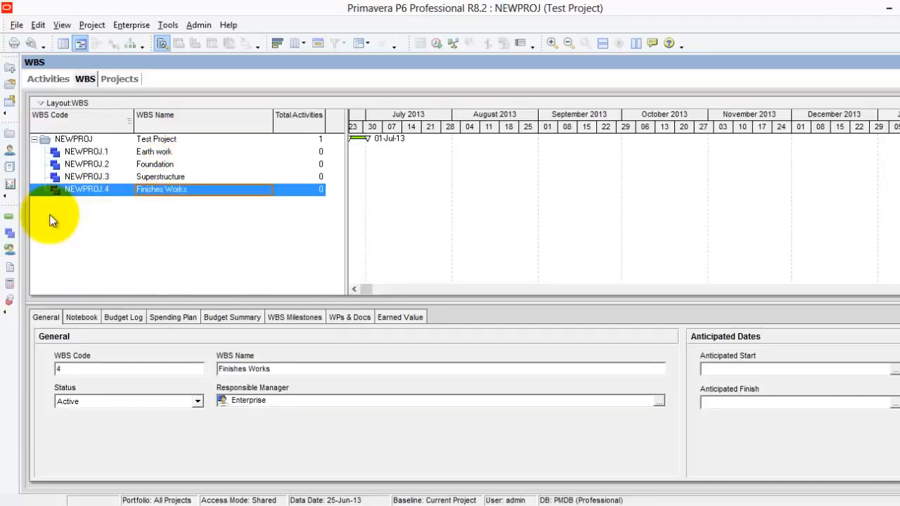
left_click(8, 222)
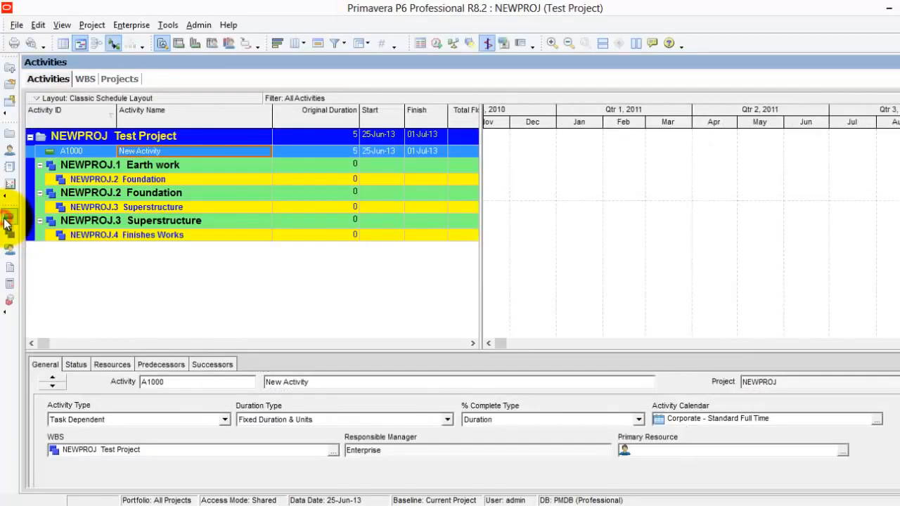
left_click(181, 192)
left_click(176, 235)
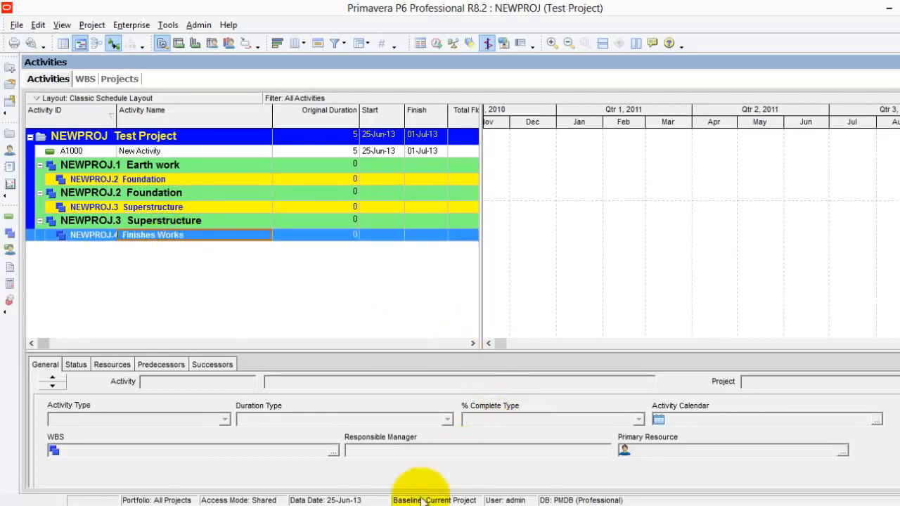
- Switch to lesson3.xlsx in Excel and look over the full activity list
left_click(388, 505)
scroll(227, 377, "down", 2)
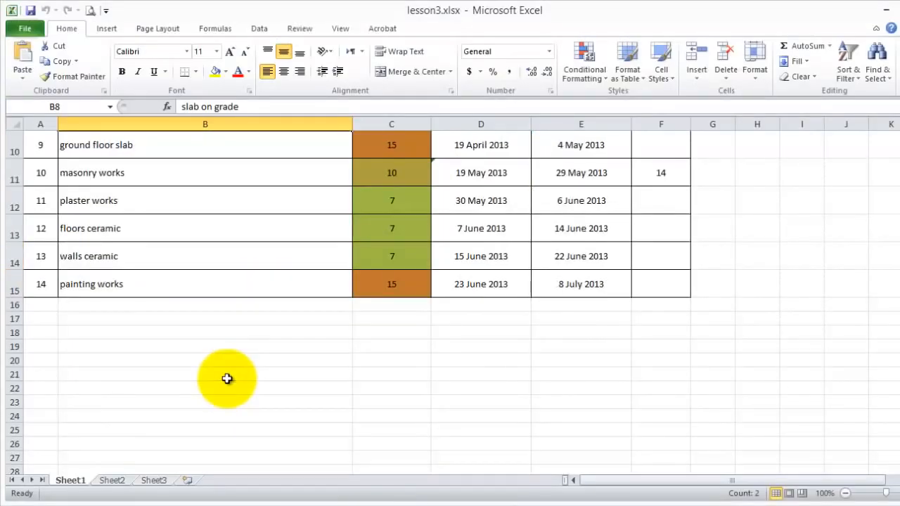
scroll(227, 377, "up", 3)
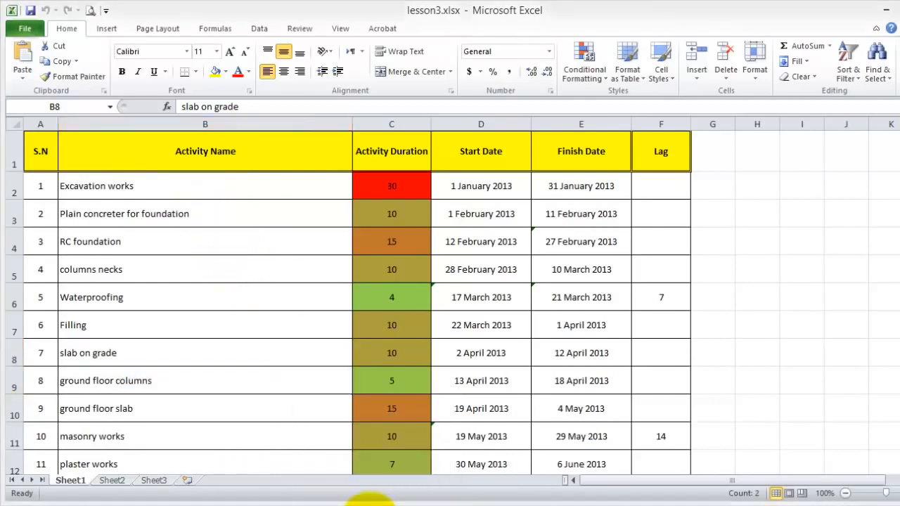
- Back in Primavera P6, start an export in Spreadsheet (XLS) format with Activities as the data type and Test Project as the project
left_click(367, 503)
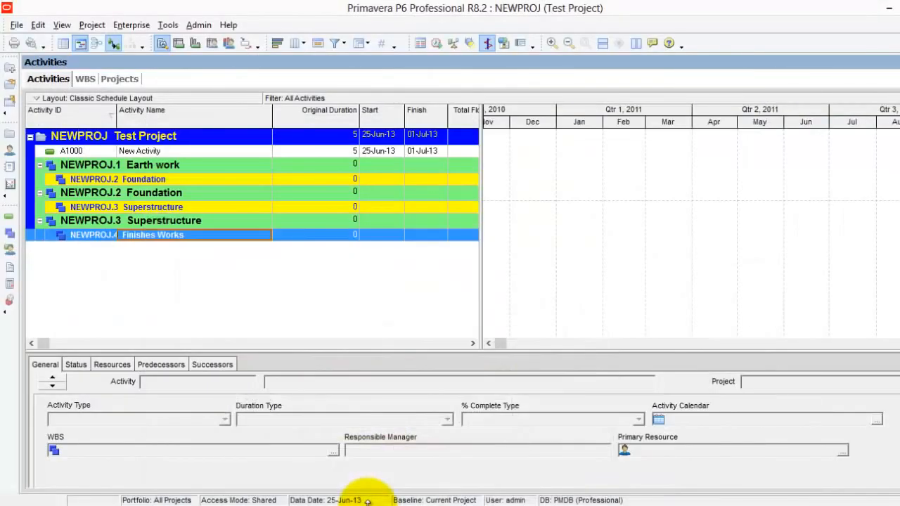
left_click(68, 149)
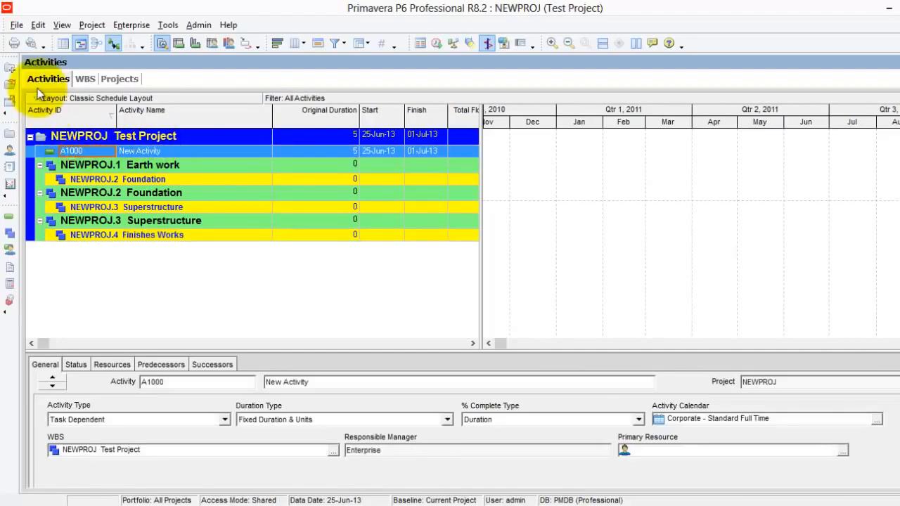
left_click(20, 28)
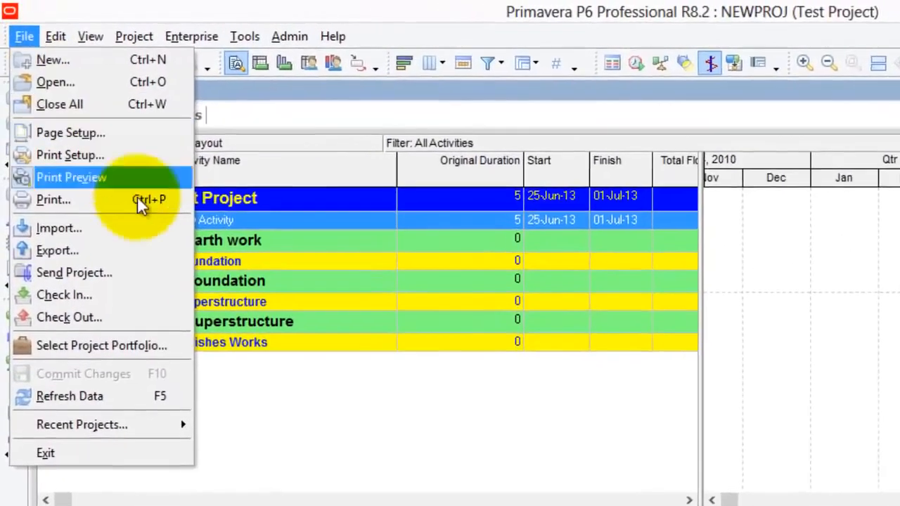
left_click(106, 175)
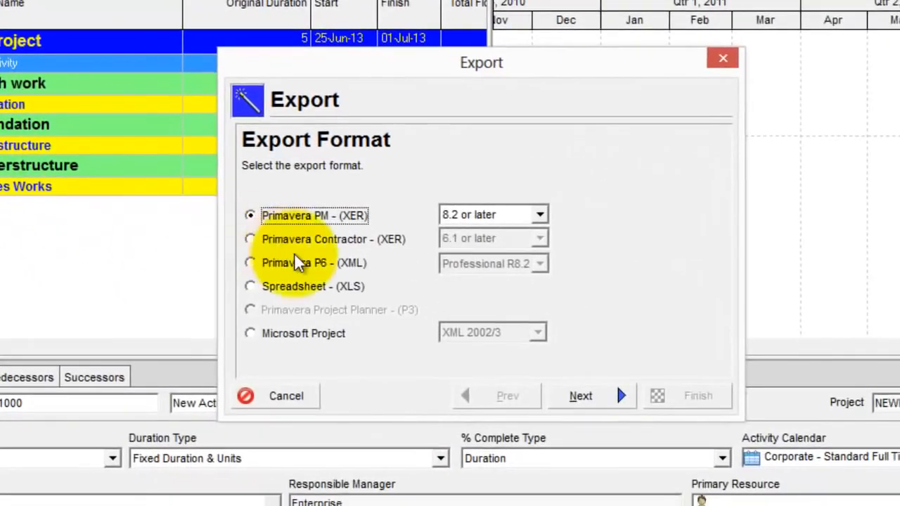
left_click(485, 428)
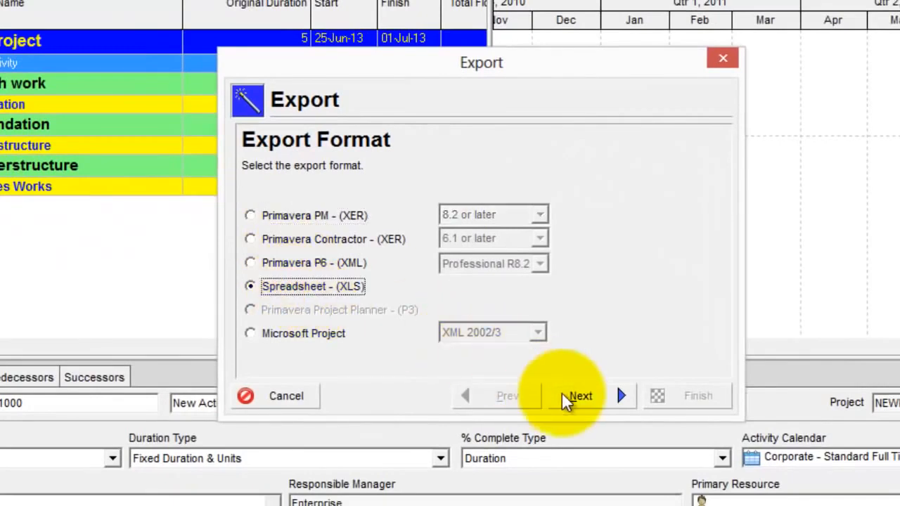
left_click(596, 404)
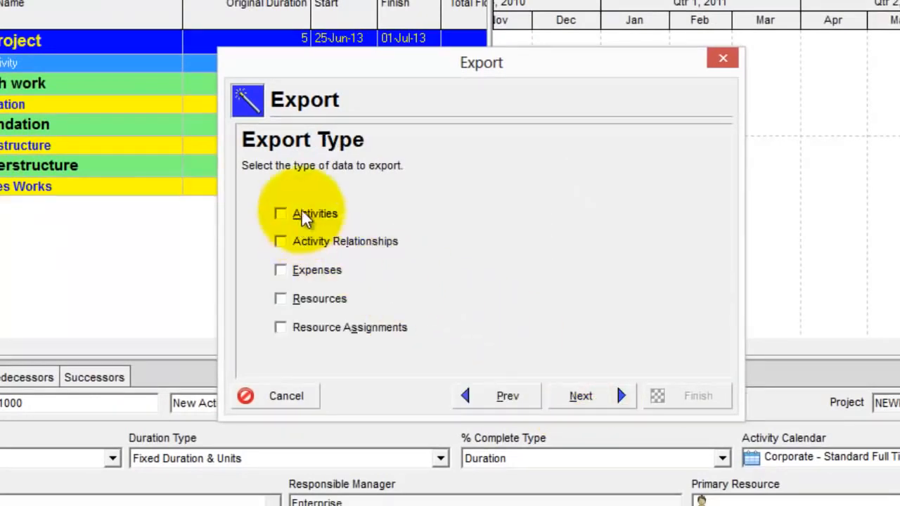
left_click(301, 211)
left_click(606, 406)
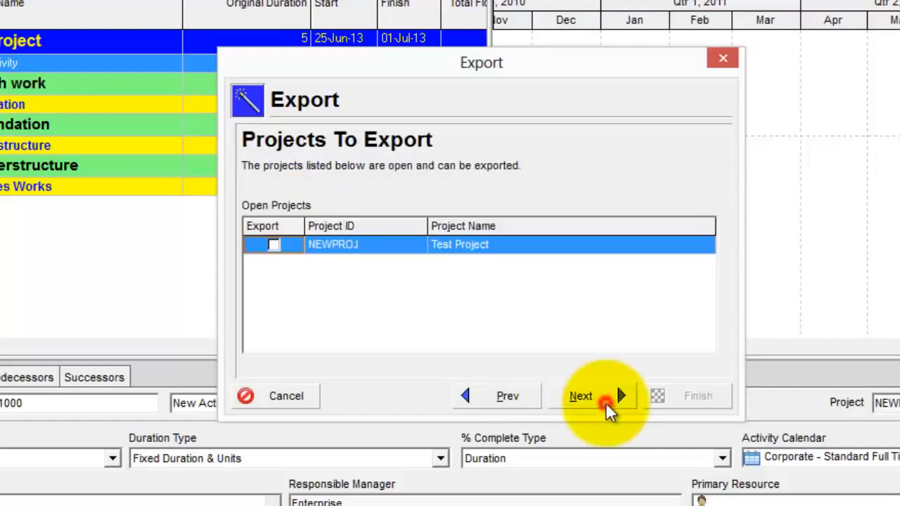
left_click(274, 245)
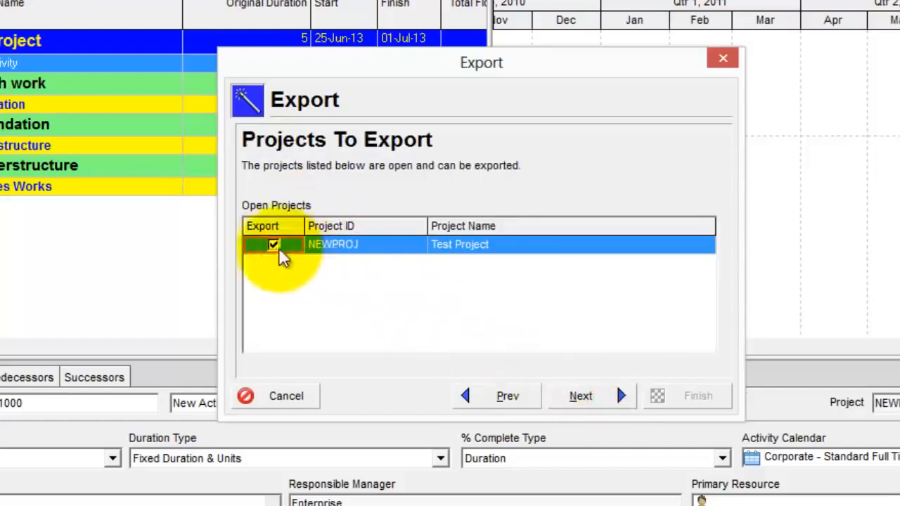
left_click(589, 400)
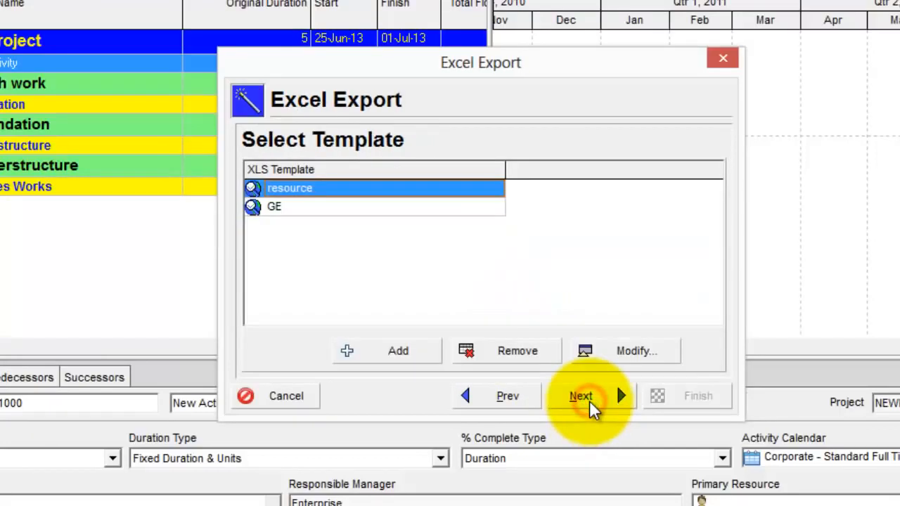
- Modify the "resource" export template by adding the Original Duration column and placing it directly after WBS Code
left_click(610, 357)
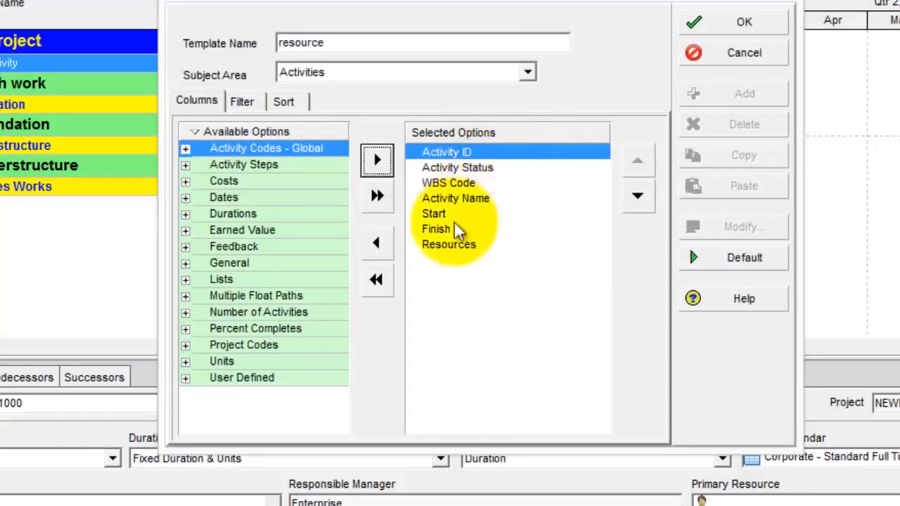
double_click(238, 214)
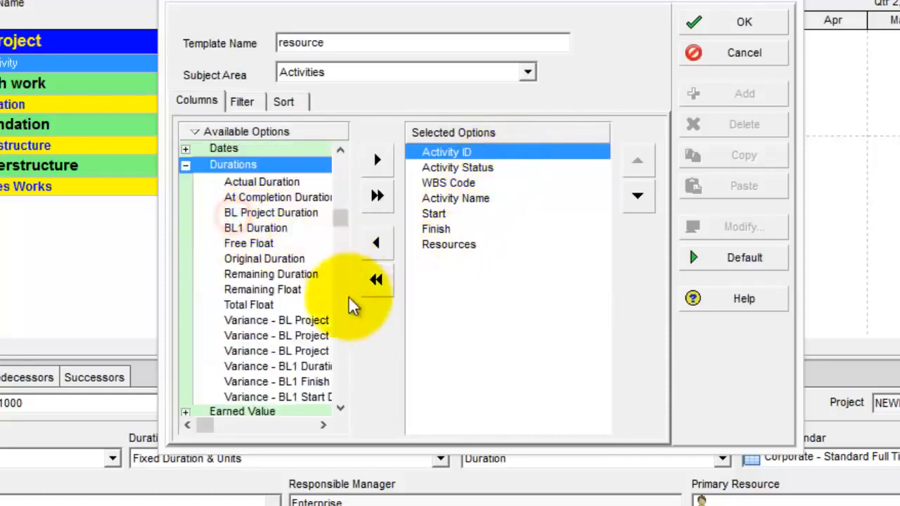
double_click(257, 260)
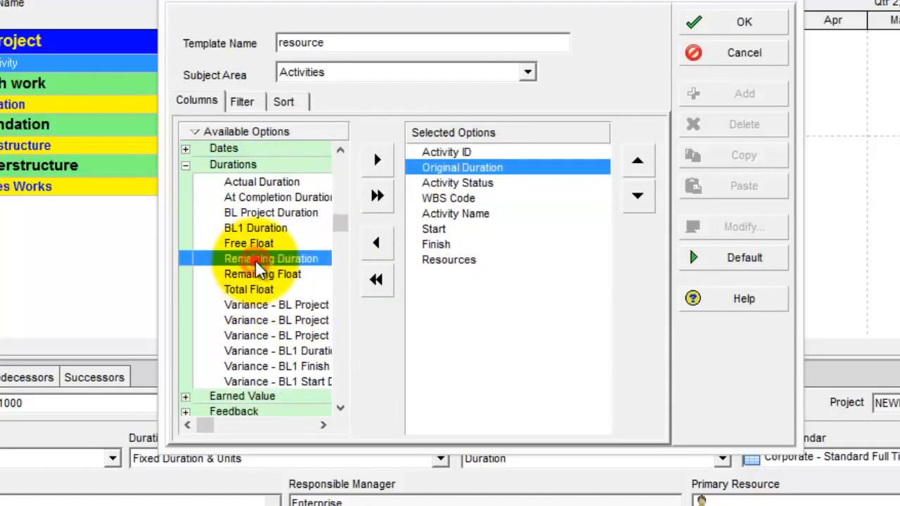
left_click(636, 197)
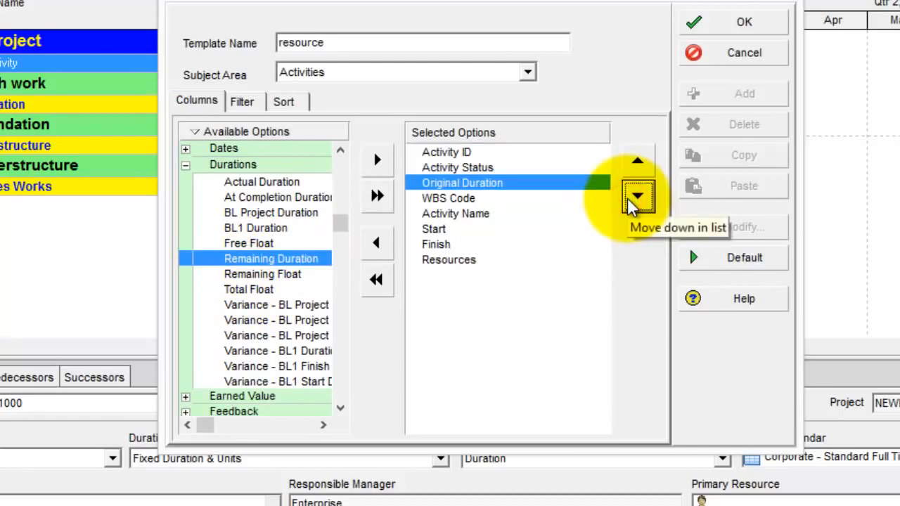
left_click(633, 200)
left_click(749, 27)
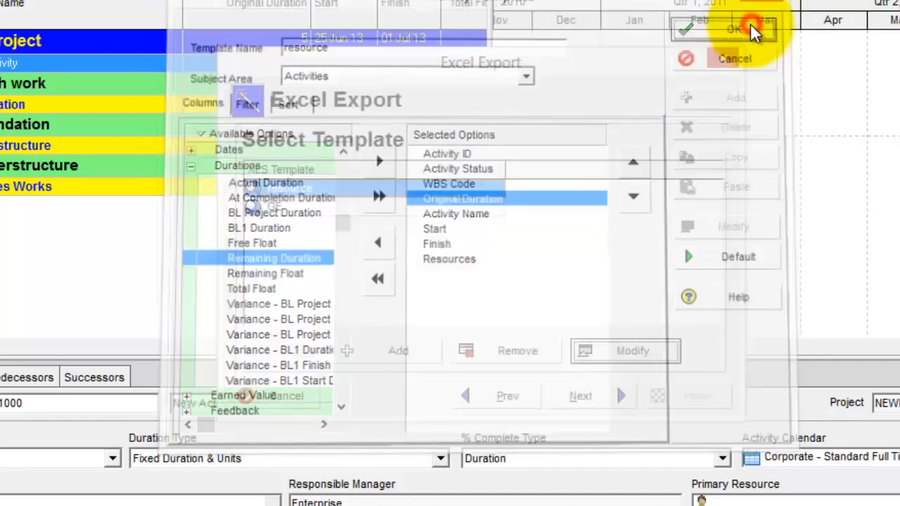
- Continue with the resource template and set the export file to NEWPROJ-Activities.xls in the IESSON 4 folder on the Desktop
left_click(570, 396)
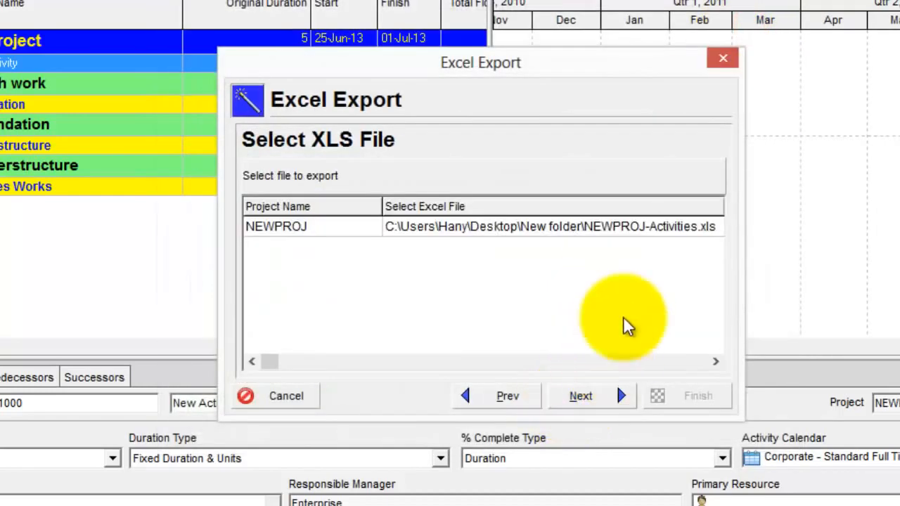
left_click(627, 226)
left_click(596, 226)
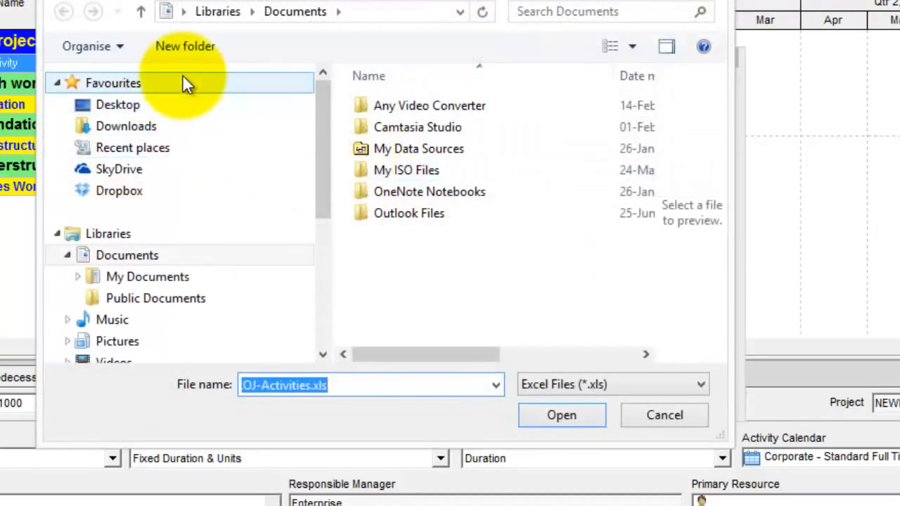
left_click(182, 12)
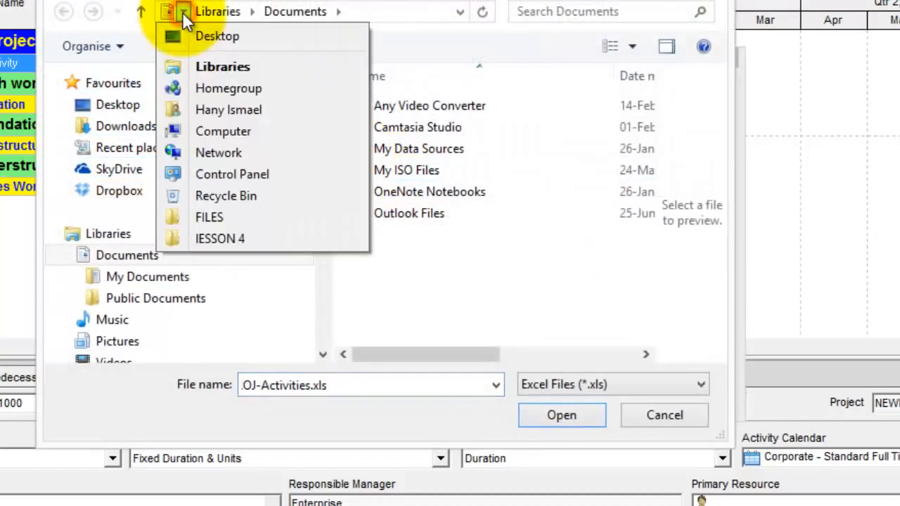
left_click(243, 34)
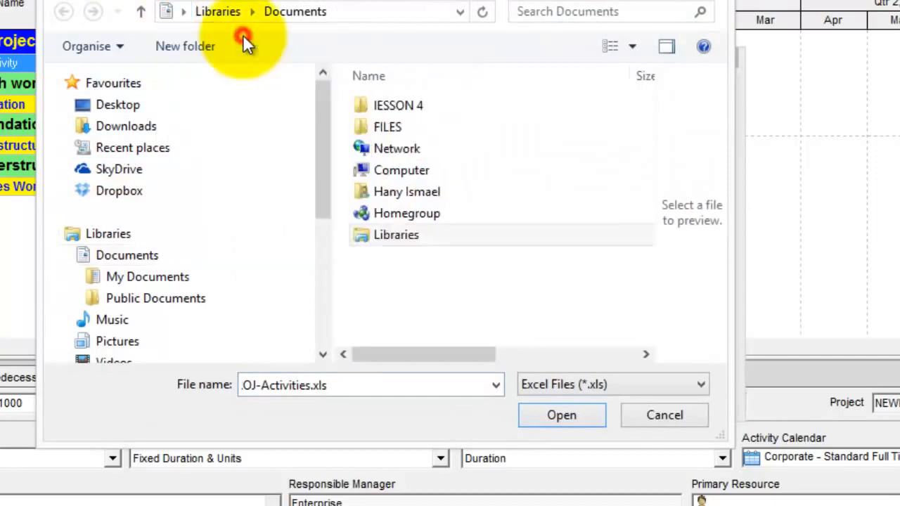
double_click(442, 104)
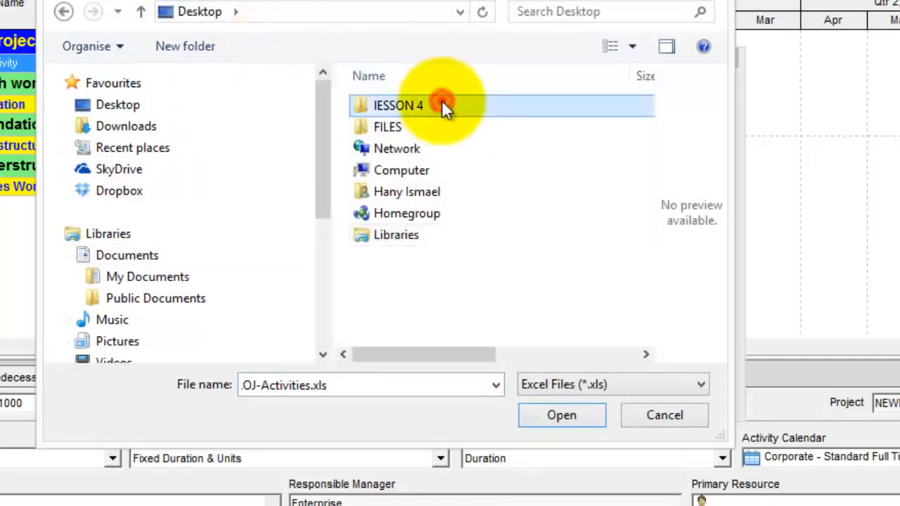
left_click(550, 419)
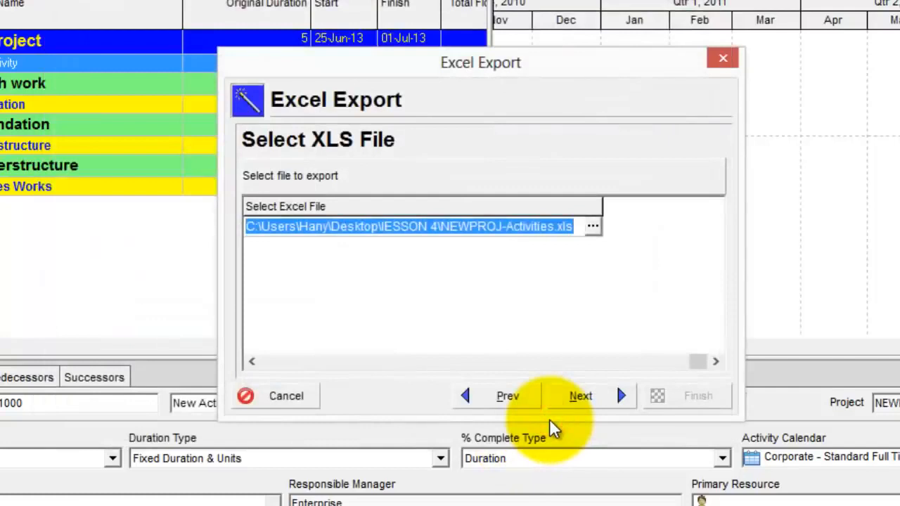
- Run the Excel export to completion and close the export wizard
left_click(580, 397)
left_click(708, 400)
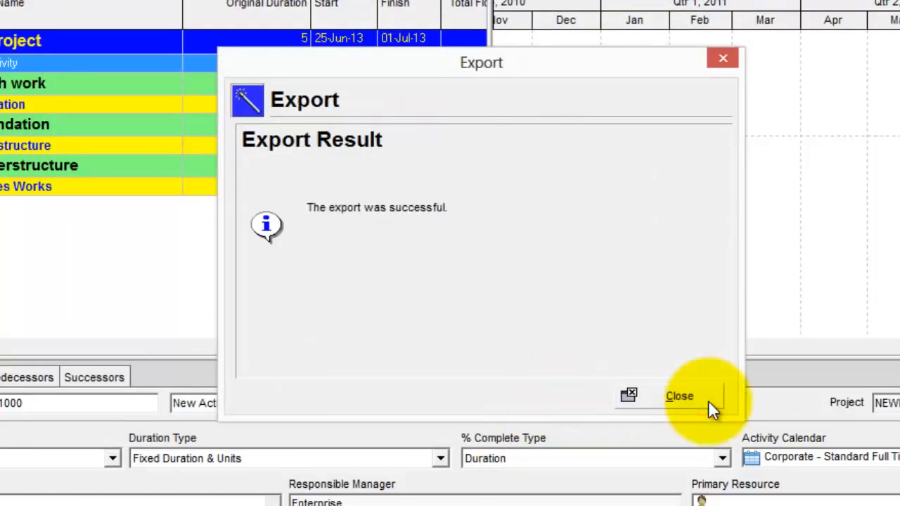
left_click(708, 400)
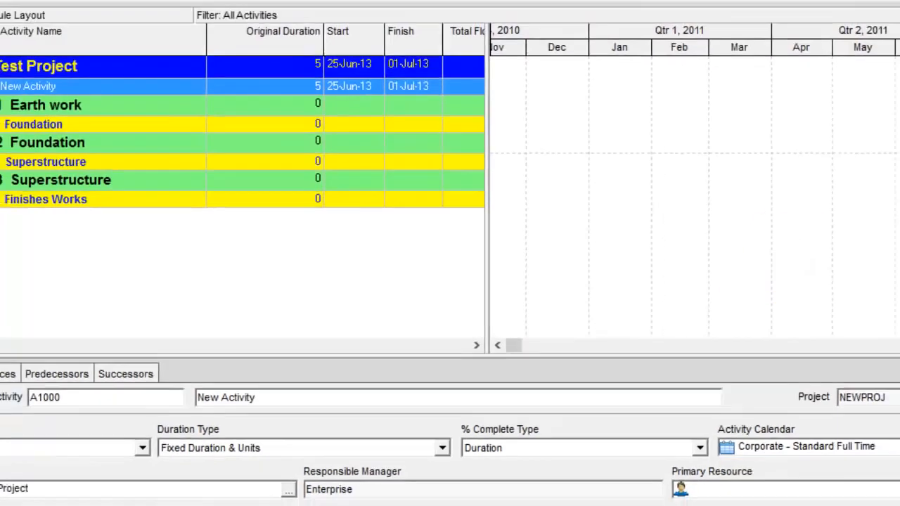
- Minimize Primavera P6 and open the exported NEWPROJ-Activities.xls from the IESSON 4 folder in Excel
left_click(880, 9)
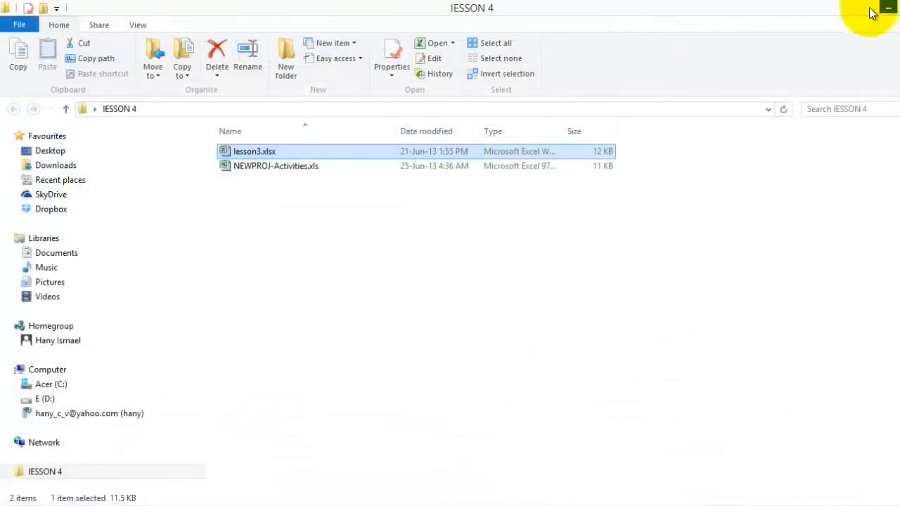
left_click(272, 168)
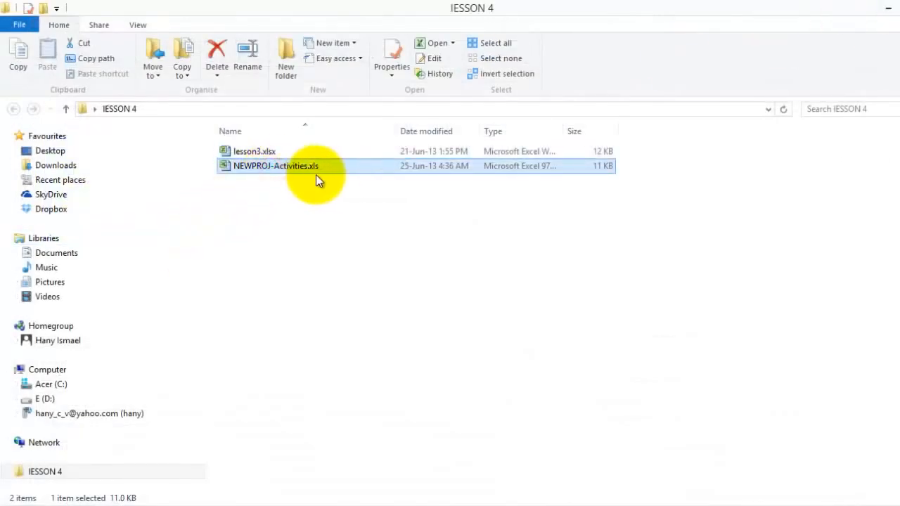
double_click(274, 166)
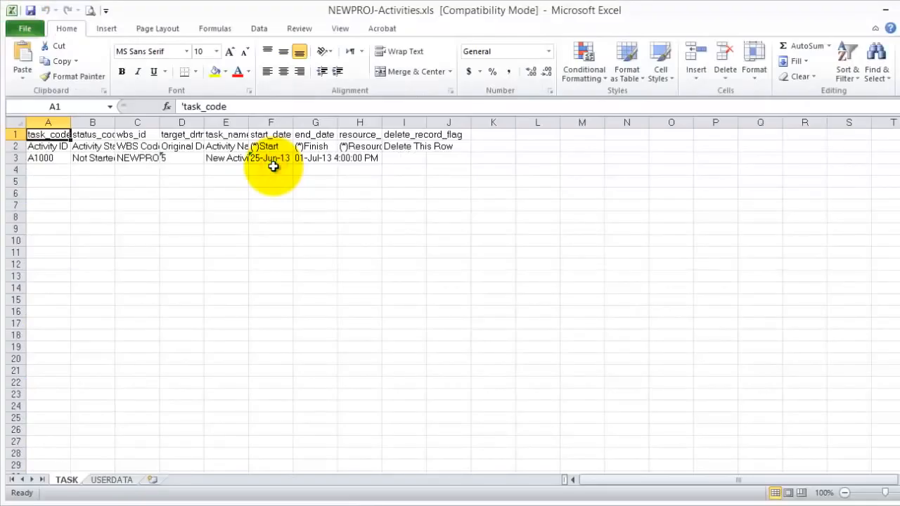
- Auto-fit the widths of all exported data columns on the TASK sheet so headers and values fit
left_click_drag(48, 122, 464, 124)
double_click(470, 123)
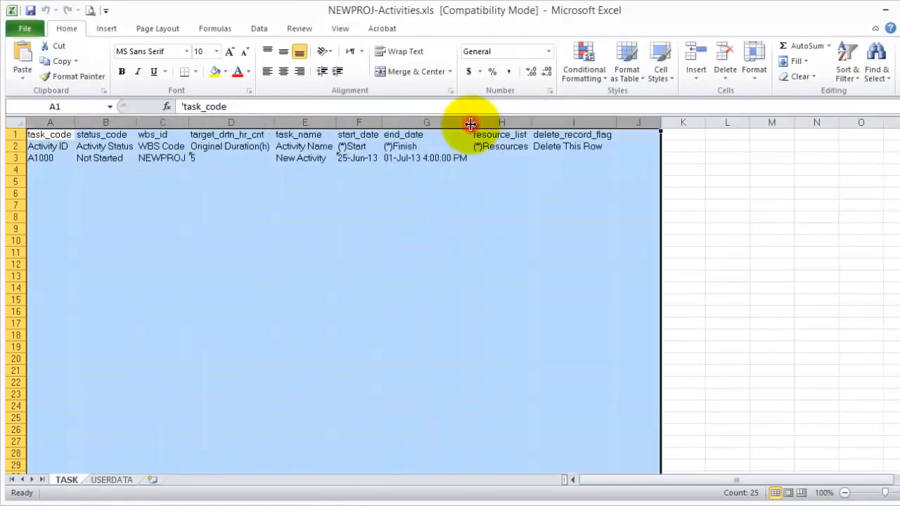
left_click(173, 226)
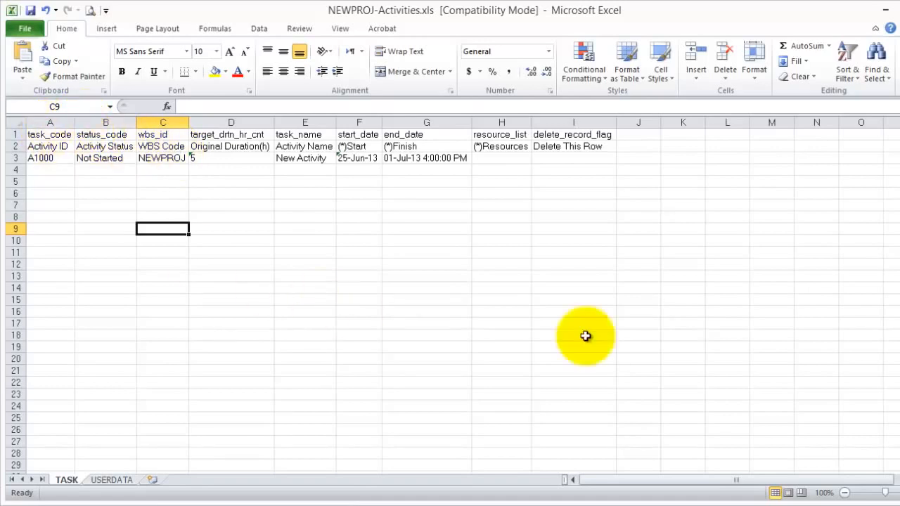
- Switch to lesson3.xlsx and copy all activity names in B2:B15, from Excavation works to painting works
mouse_move(373, 500)
left_click(295, 464)
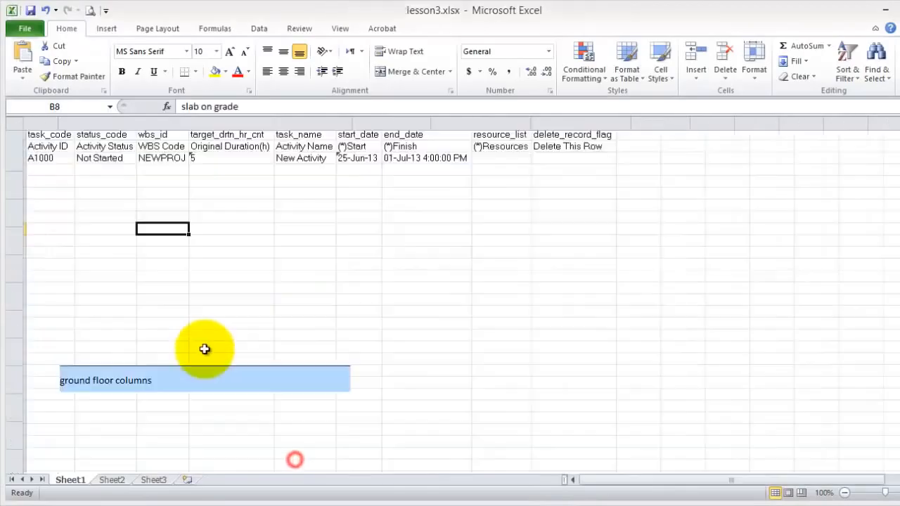
left_click_drag(154, 194, 151, 415)
right_click(152, 415)
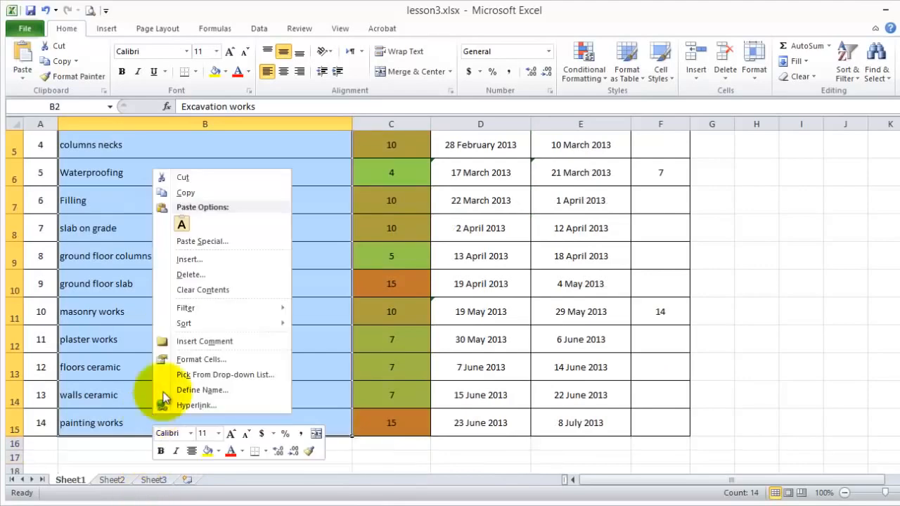
left_click(207, 189)
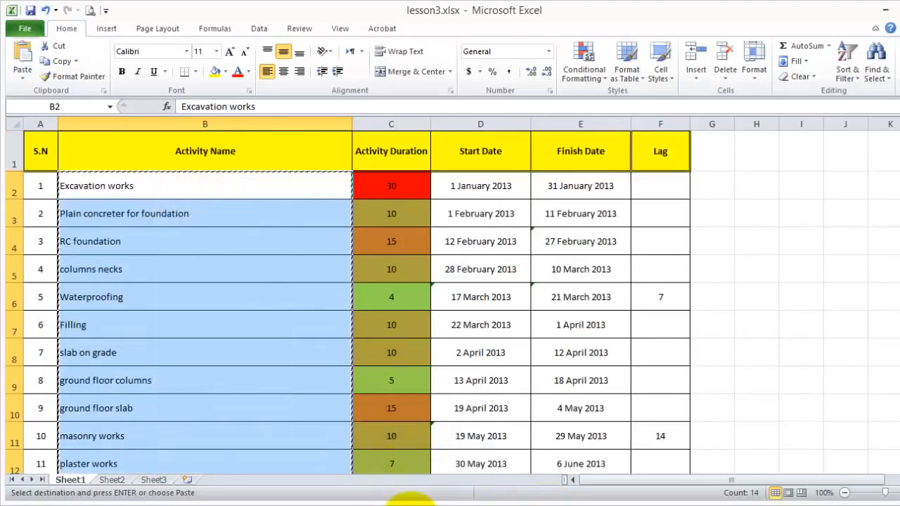
- Paste the activity names into the Activity Name column of NEWPROJ-Activities.xls starting at E3, and widen that column
left_click(367, 502)
left_click(429, 460)
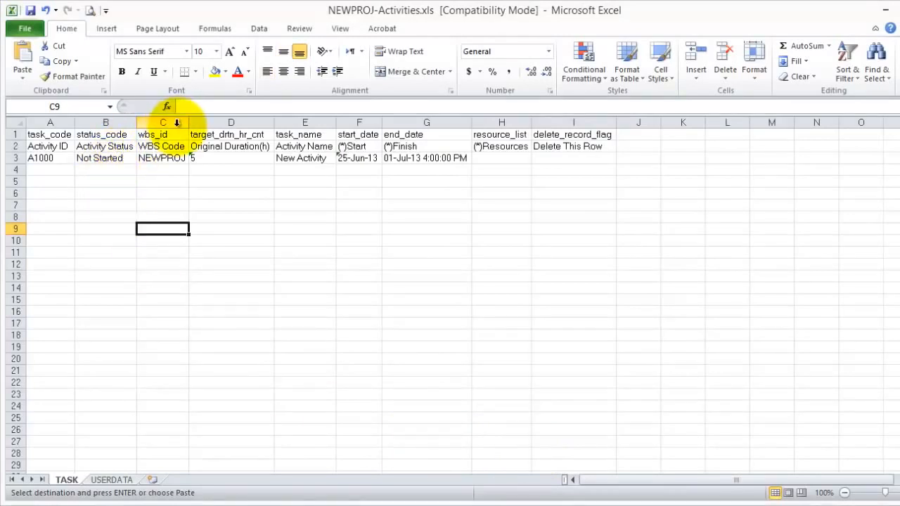
right_click(302, 159)
left_click(359, 214)
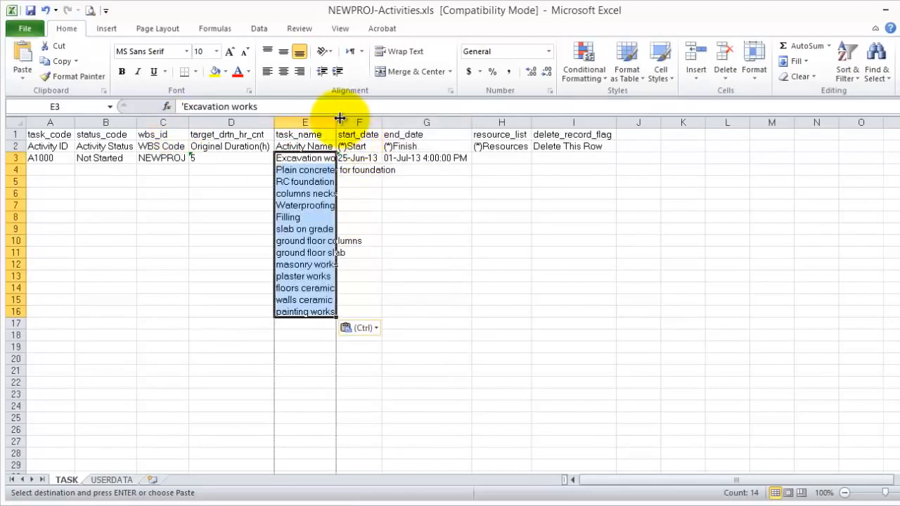
left_click_drag(339, 118, 355, 118)
- Extend the Activity ID series from A1000 in A3 down to A1013 in A16
left_click(142, 279)
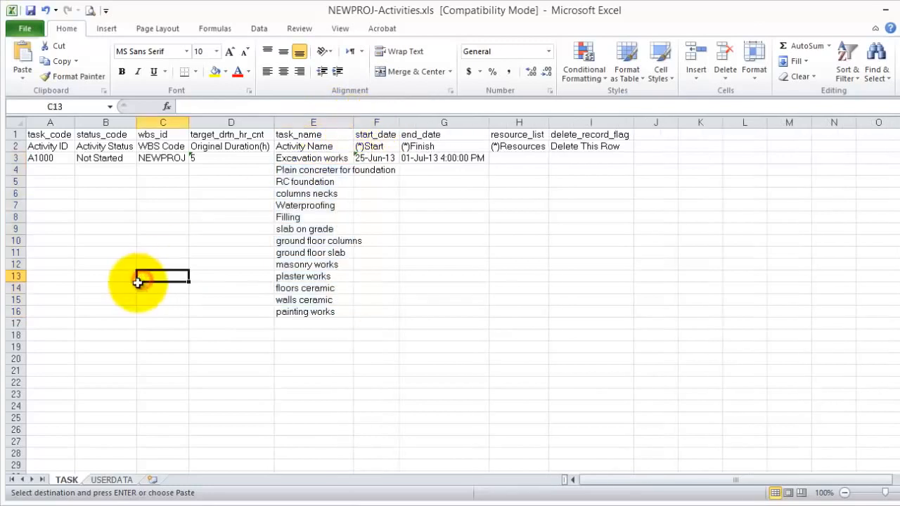
left_click(48, 158)
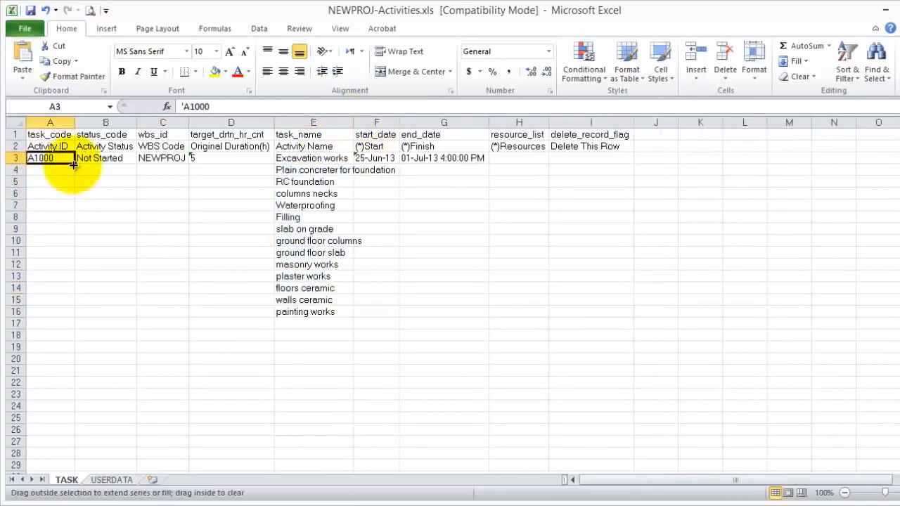
left_click_drag(74, 165, 47, 320)
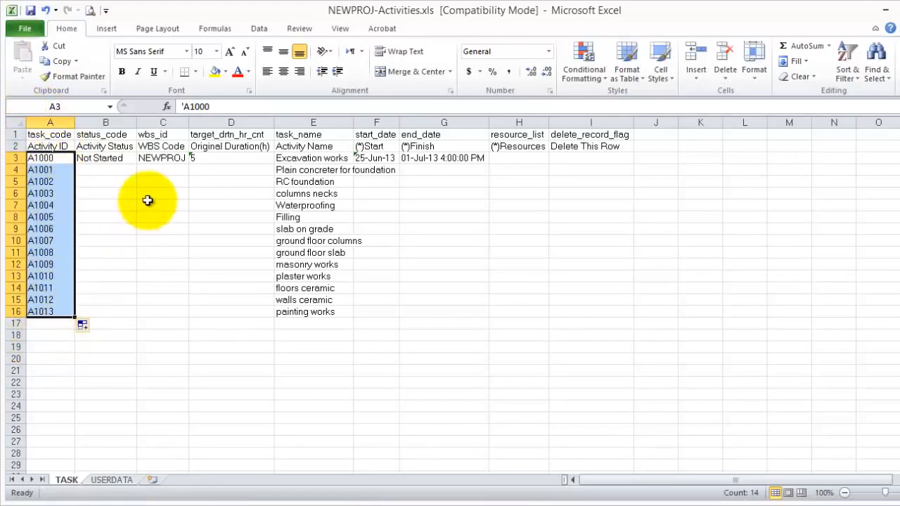
- Copy the Not Started status from B3 into B4:B16 for the remaining activities
left_click(119, 163)
right_click(119, 163)
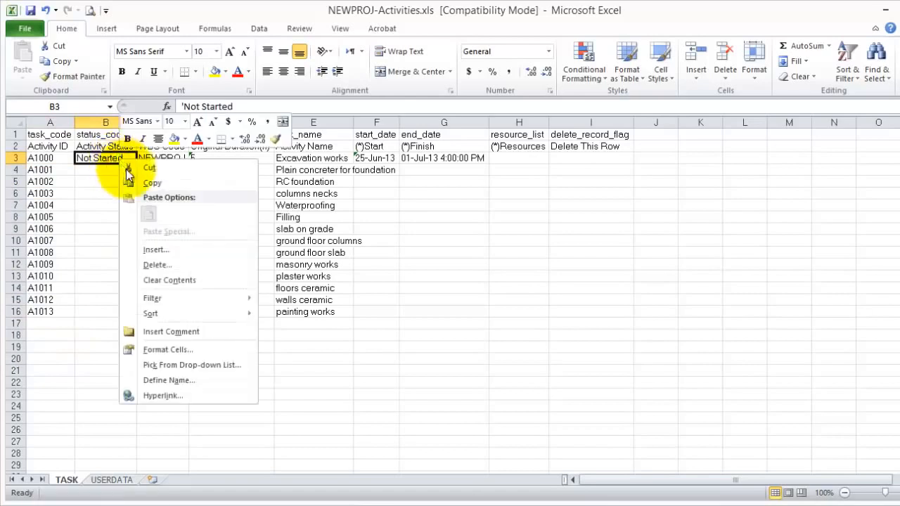
left_click(154, 185)
left_click_drag(110, 172, 97, 315)
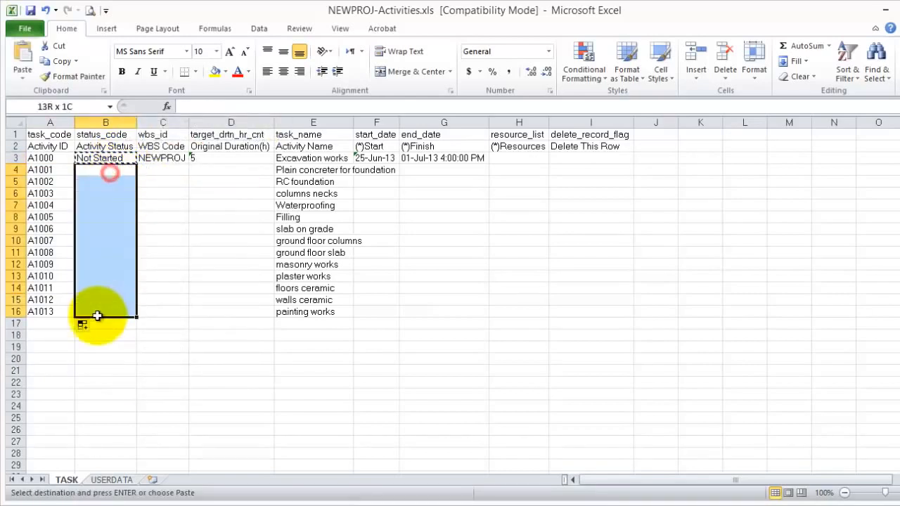
right_click(97, 309)
left_click(145, 119)
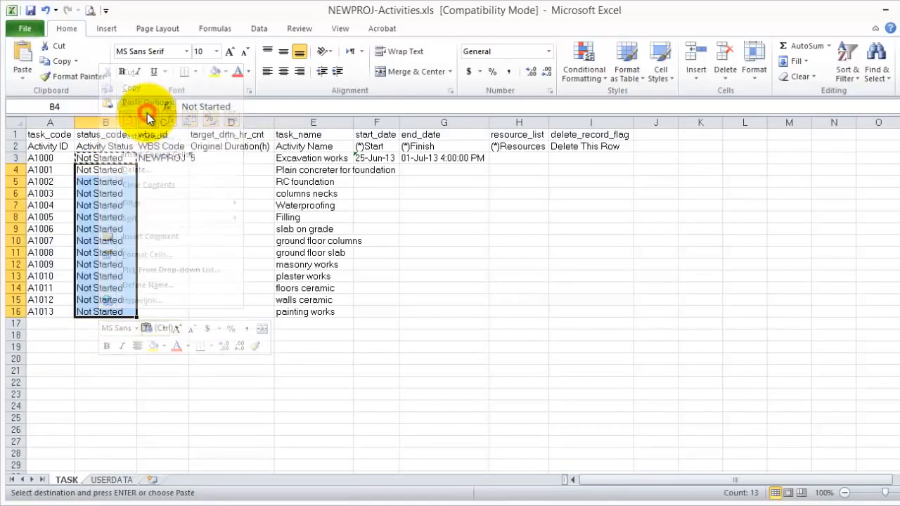
- Copy the NEWPROJ WBS code from C3 into C4:C16
left_click(169, 158)
right_click(170, 159)
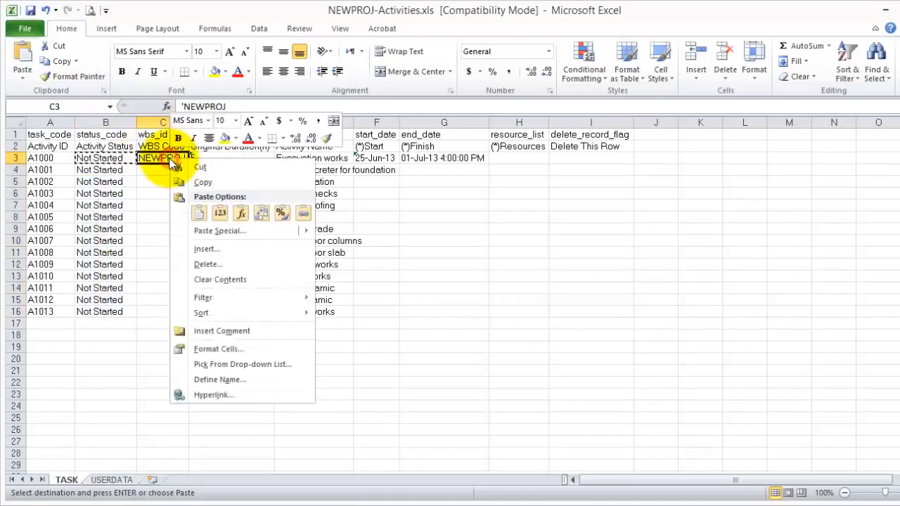
left_click(201, 184)
left_click_drag(172, 171, 161, 312)
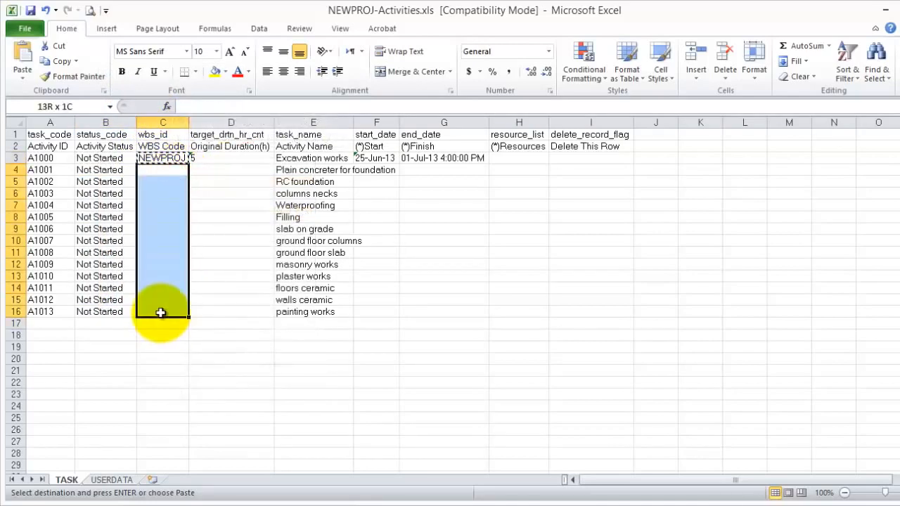
right_click(160, 312)
left_click(220, 120)
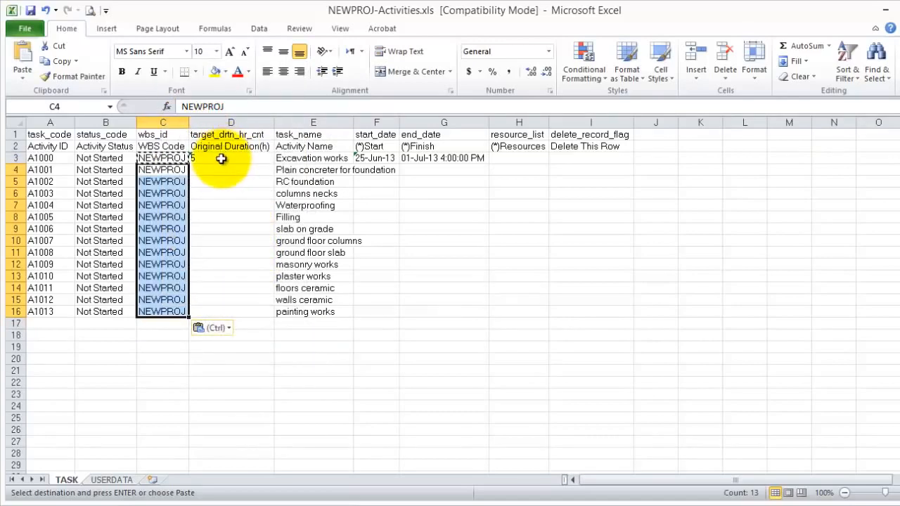
- Go back to lesson3.xlsx and copy the Activity Duration values in C2:C15
left_click(214, 169)
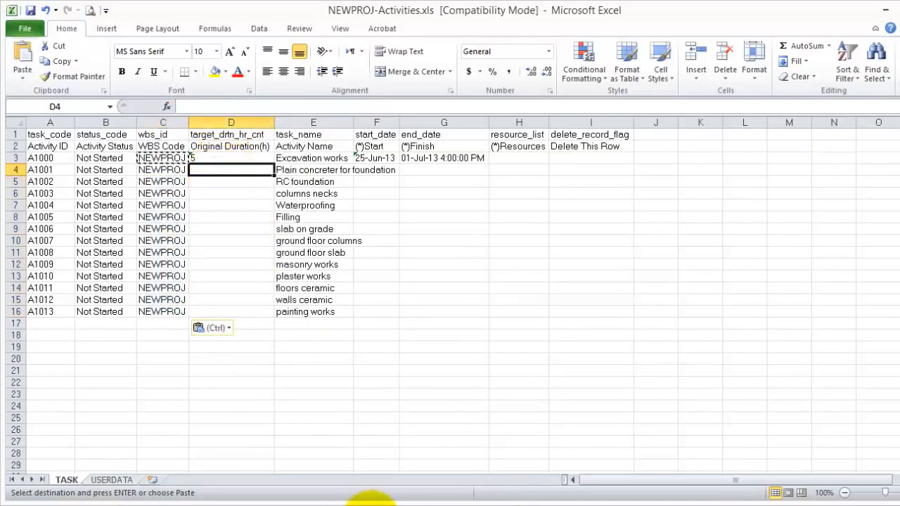
left_click(397, 502)
left_click(302, 467)
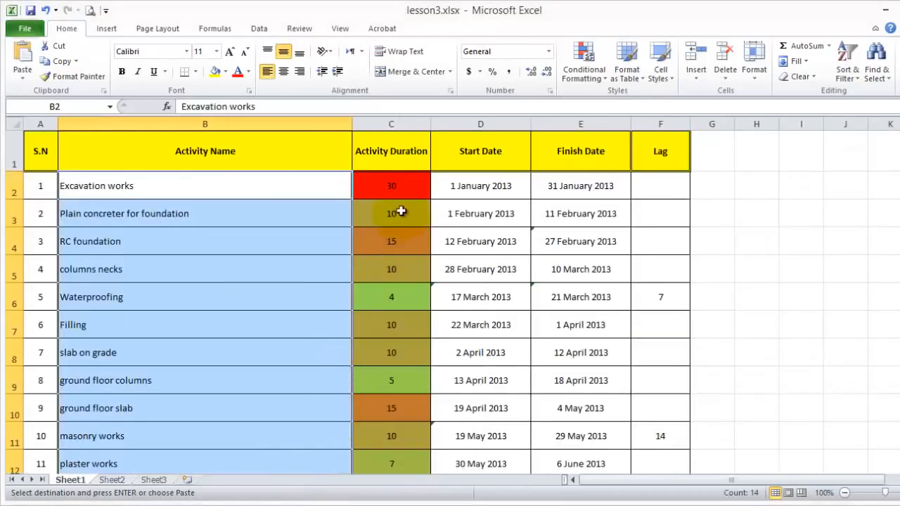
left_click_drag(401, 198, 386, 417)
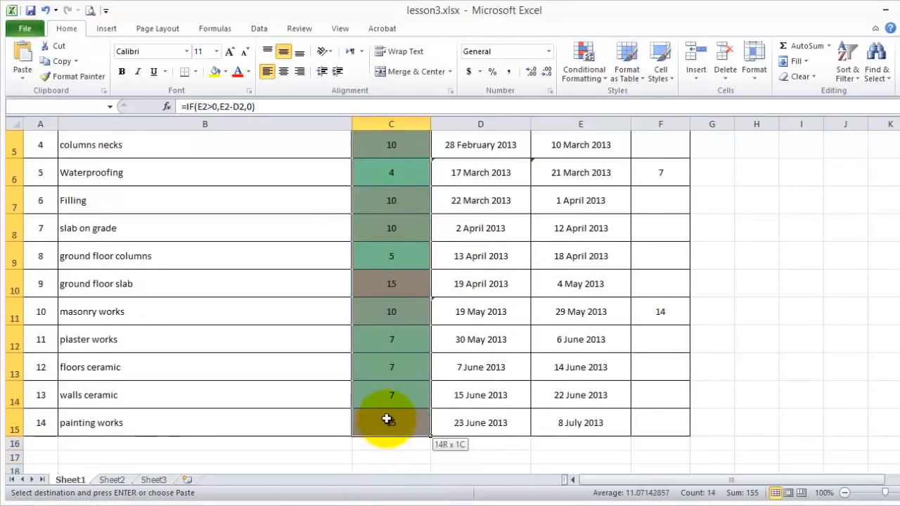
right_click(389, 422)
left_click(435, 196)
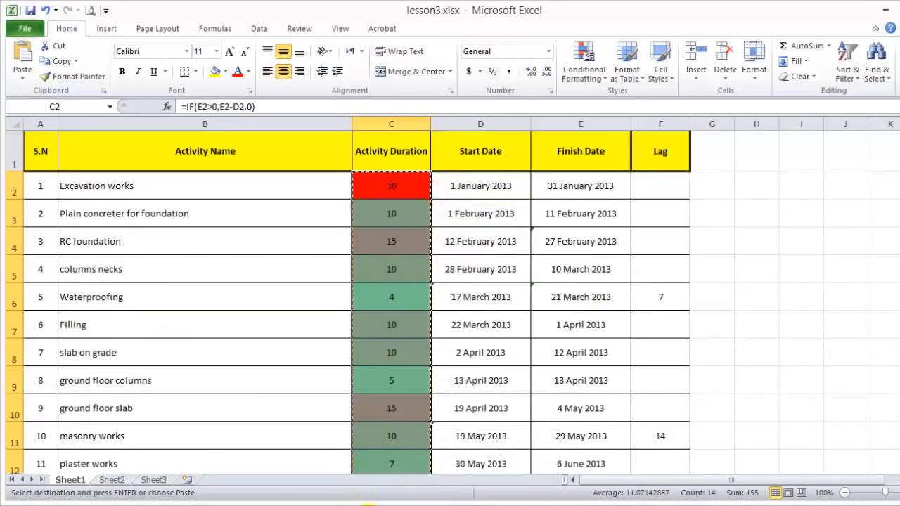
- Paste the copied durations as values into the Original Duration column of NEWPROJ-Activities.xls, starting at D3
mouse_move(331, 492)
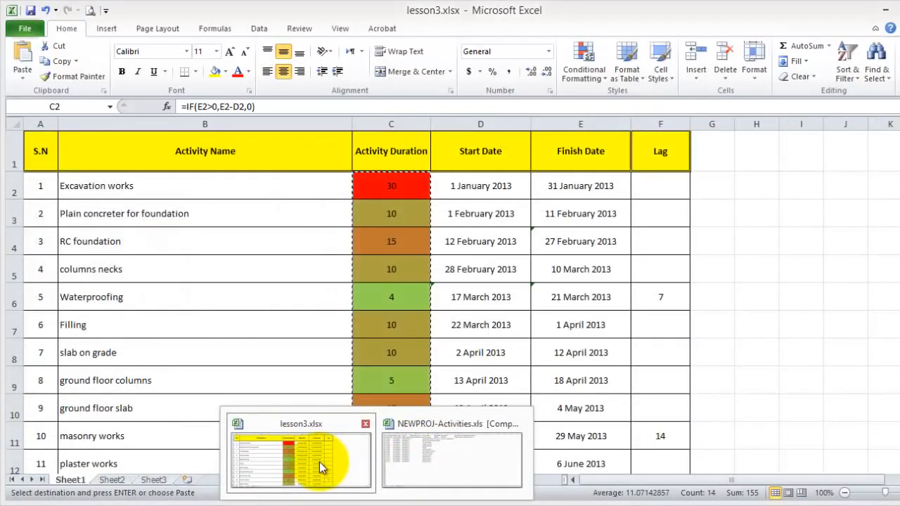
left_click(424, 471)
left_click(221, 170)
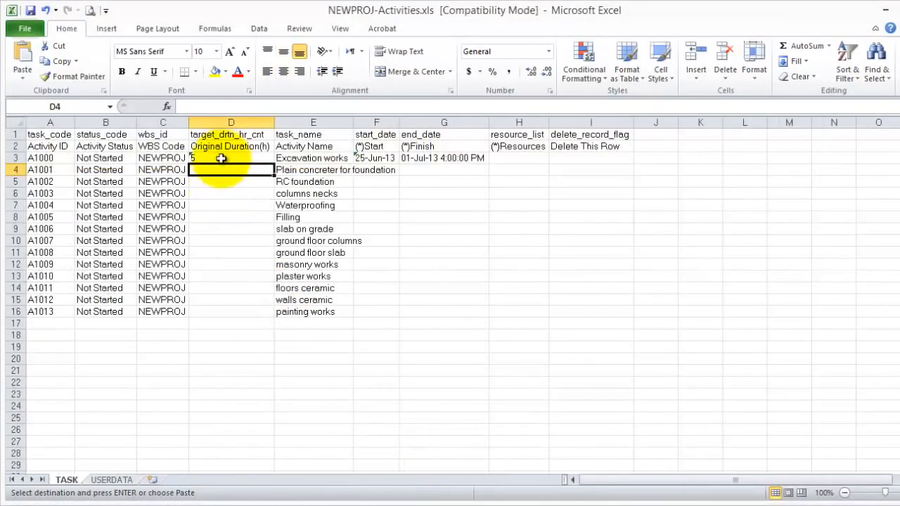
right_click(221, 158)
left_click(233, 212)
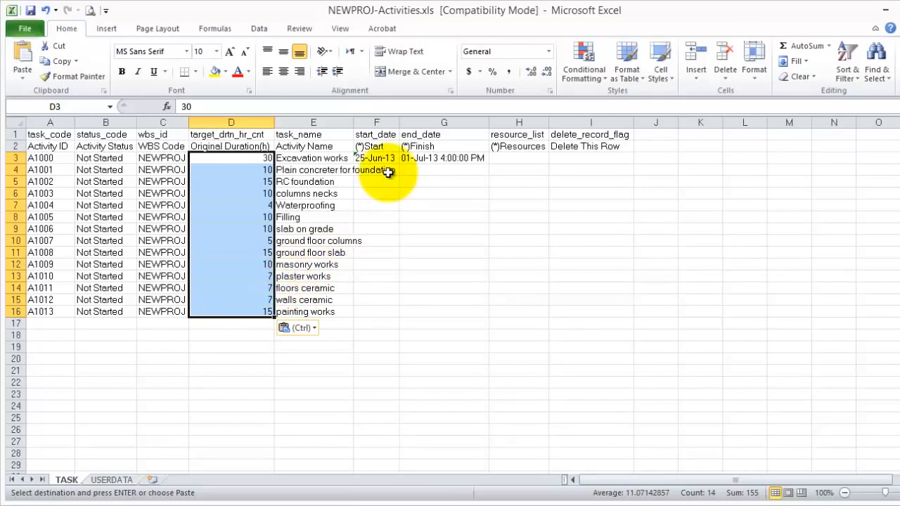
- Copy the start and finish dates in F3:G3 into F4:G16 for the remaining activities
left_click_drag(370, 157, 463, 316)
right_click(428, 160)
left_click(485, 185)
right_click(464, 315)
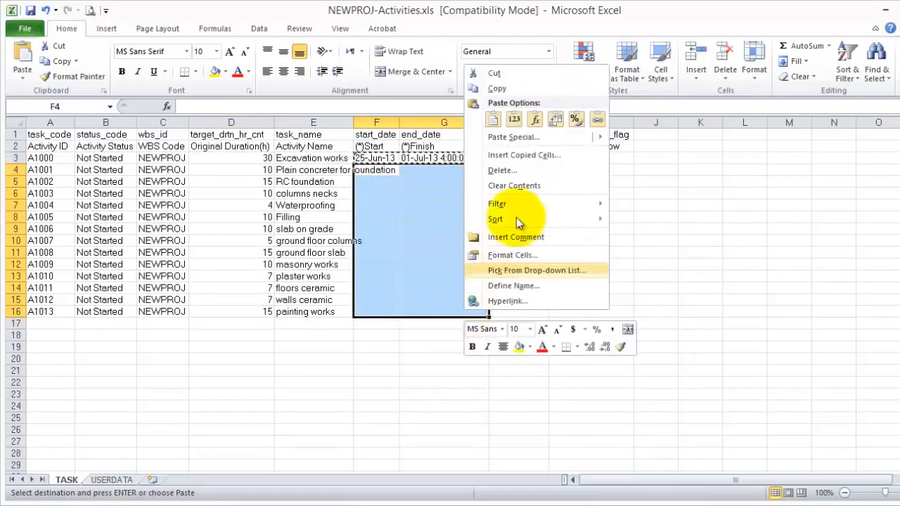
left_click(513, 122)
left_click(204, 405)
- Convert the durations in D3:D16 to text format with Text to Columns, using the Delimited type with the Tab delimiter cleared
left_click(223, 158)
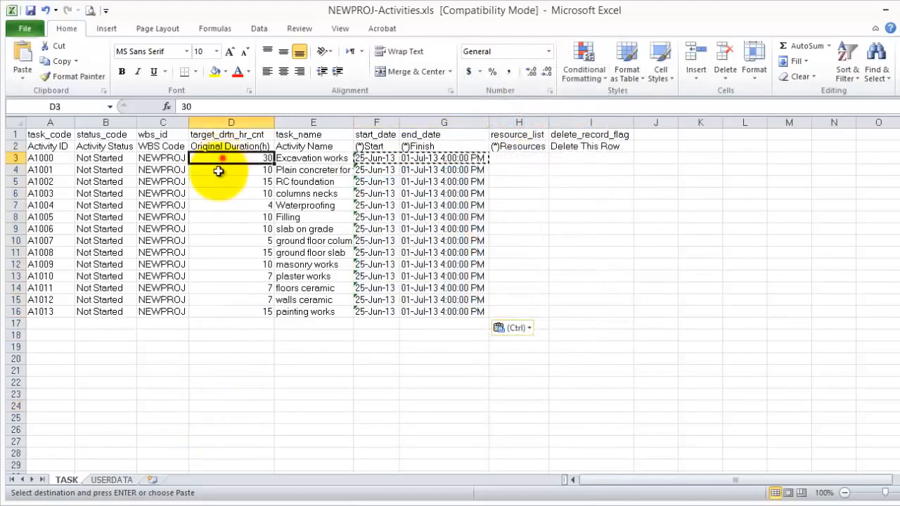
left_click_drag(219, 171, 194, 314)
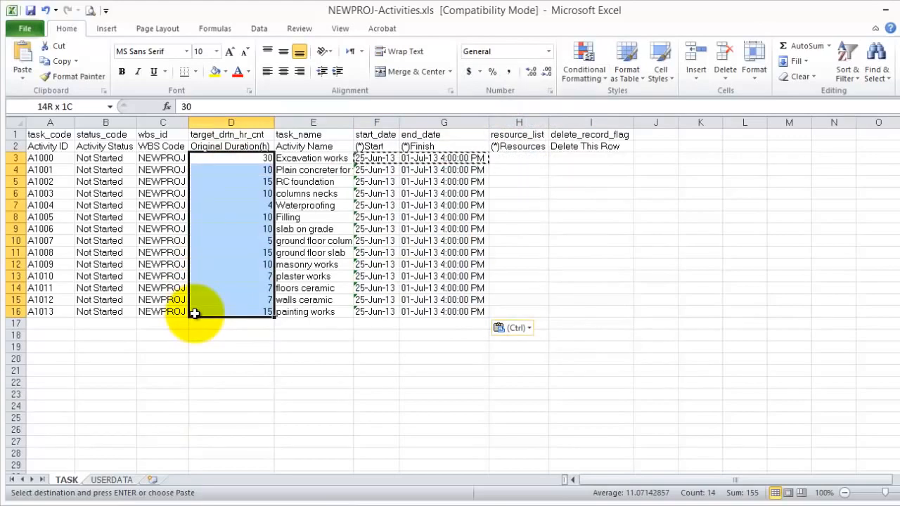
left_click(260, 29)
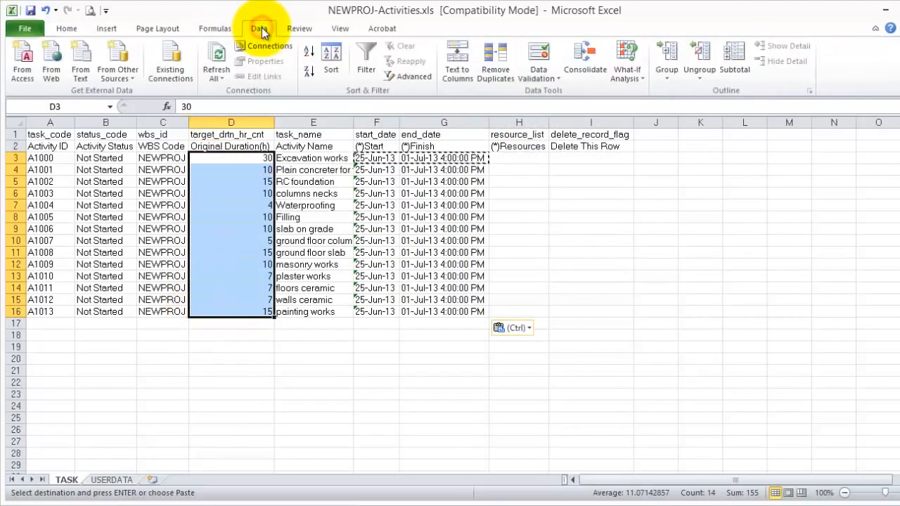
left_click(462, 65)
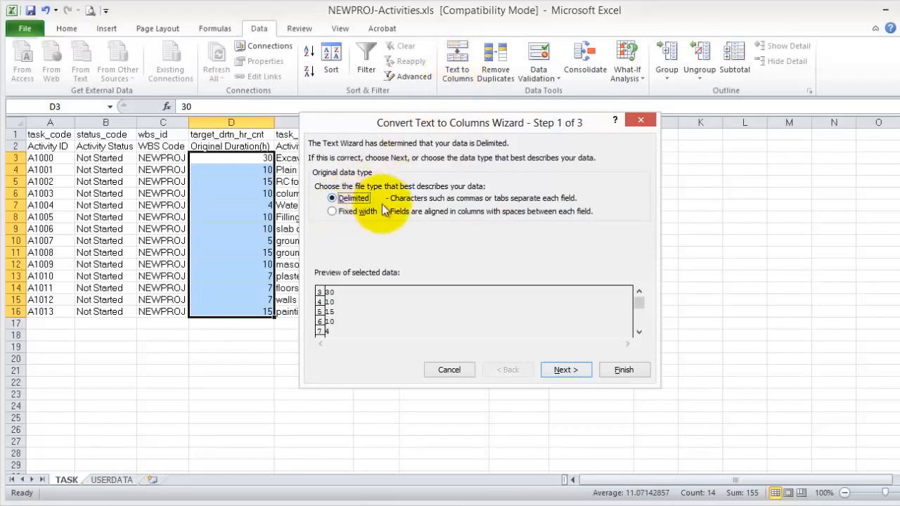
left_click(573, 372)
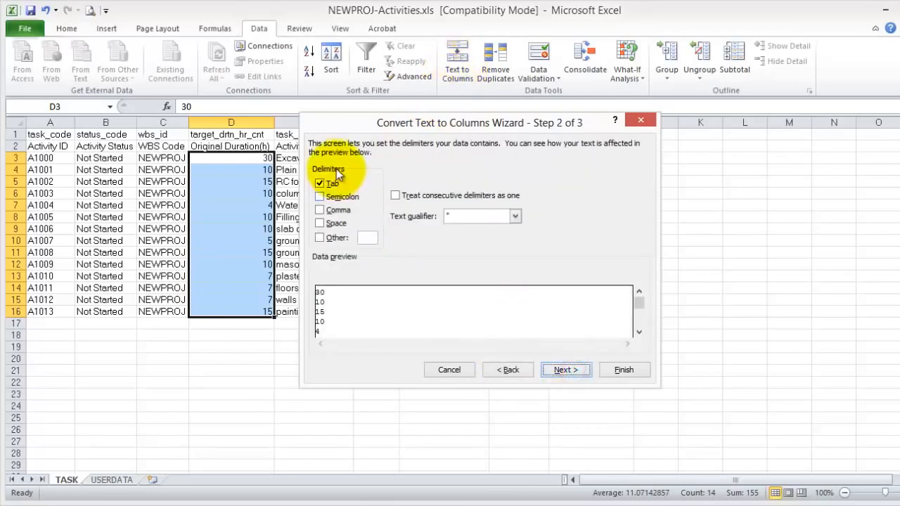
left_click(320, 183)
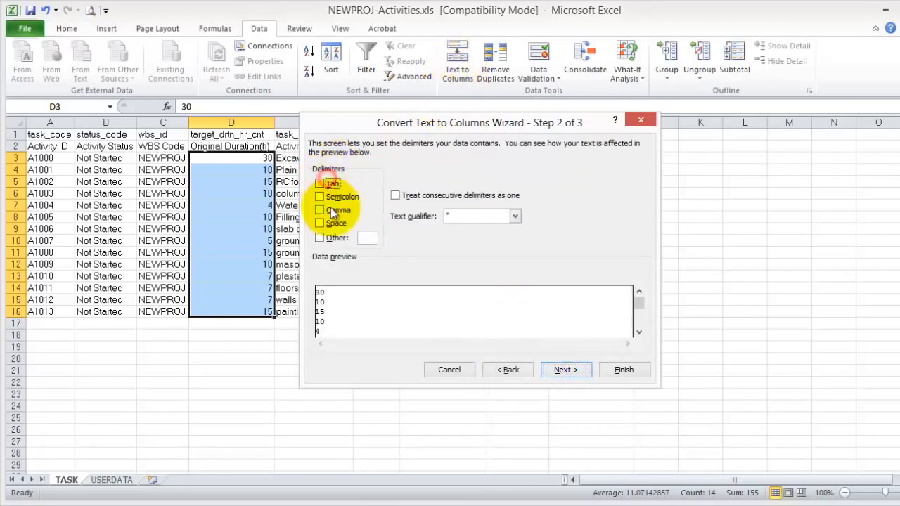
left_click(563, 370)
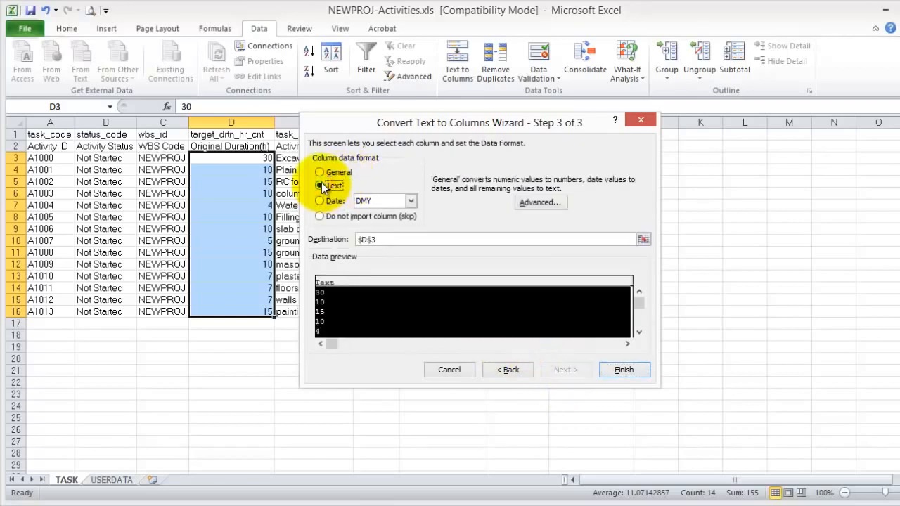
left_click(629, 370)
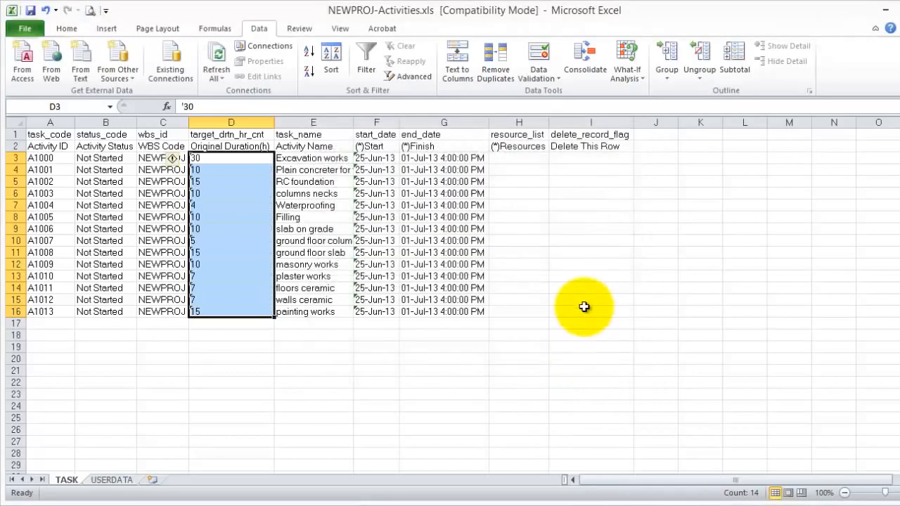
- Check the converted Original Duration cells D3:D5 and save NEWPROJ-Activities.xls
left_click(263, 359)
left_click(232, 160)
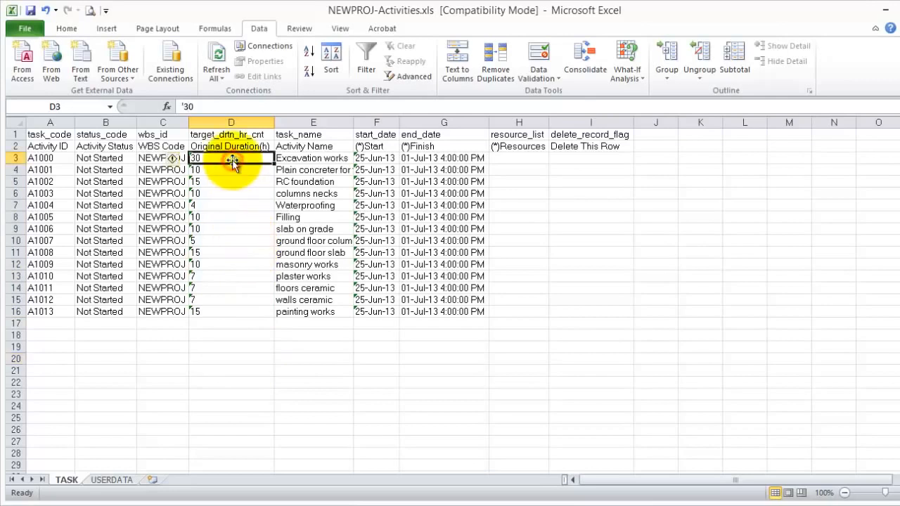
left_click(218, 170)
left_click(215, 184)
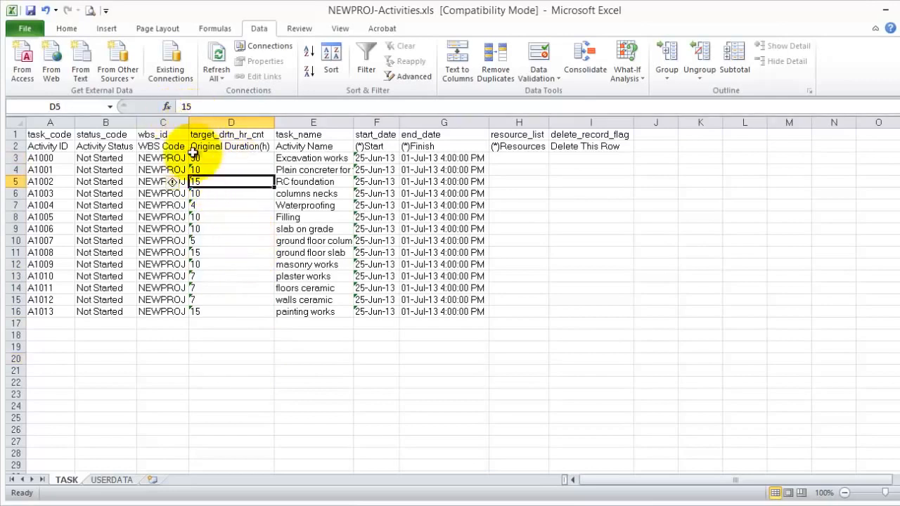
left_click(196, 182)
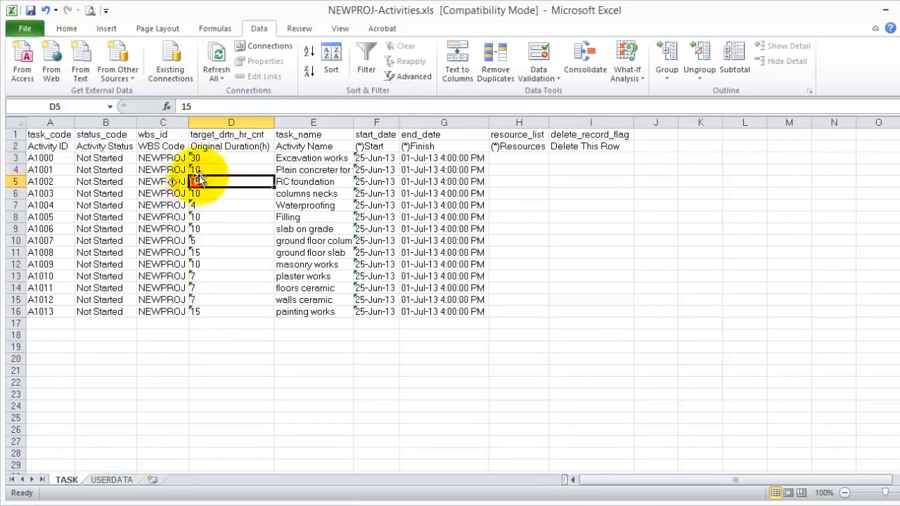
left_click(202, 169)
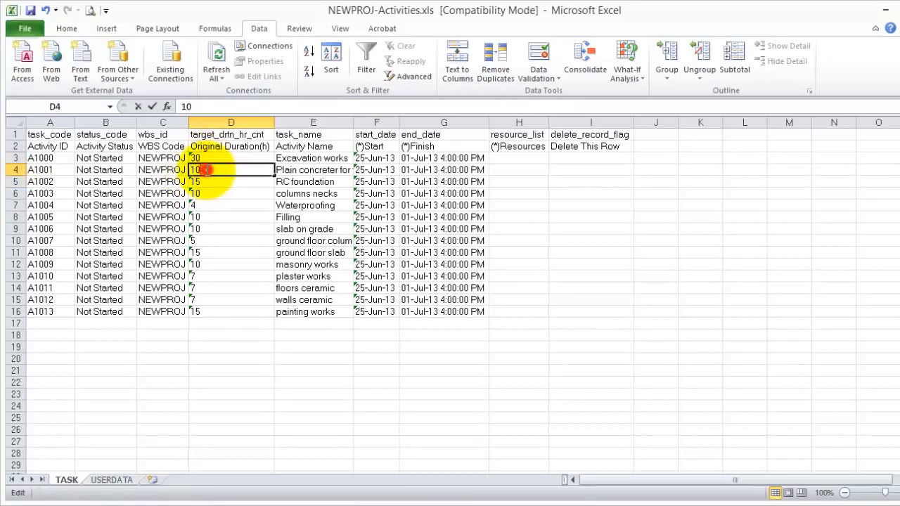
left_click(403, 347)
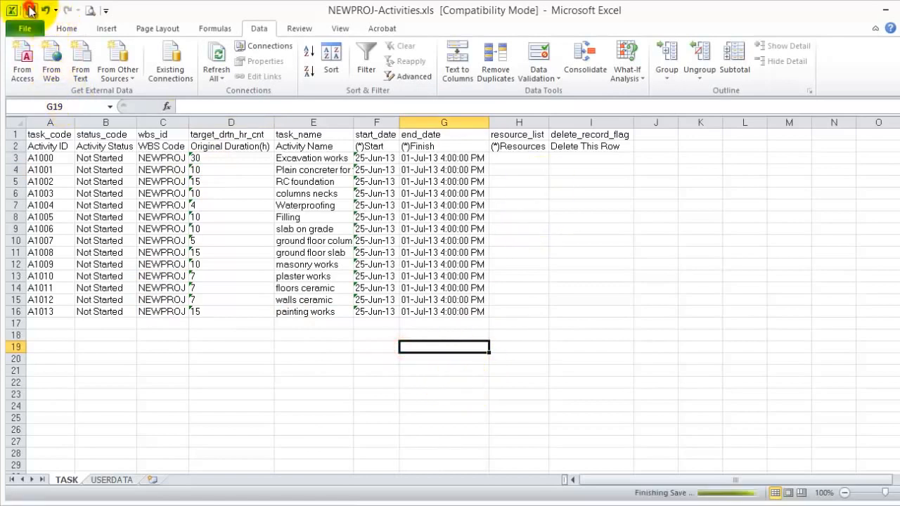
- Switch to Primavera P6 and start an import using the Spreadsheet - (XLS) format
left_click(589, 500)
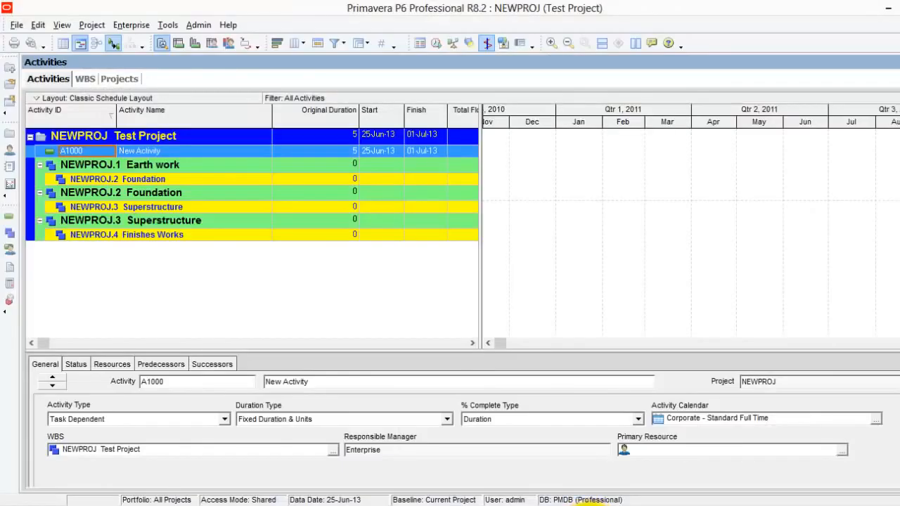
left_click(18, 26)
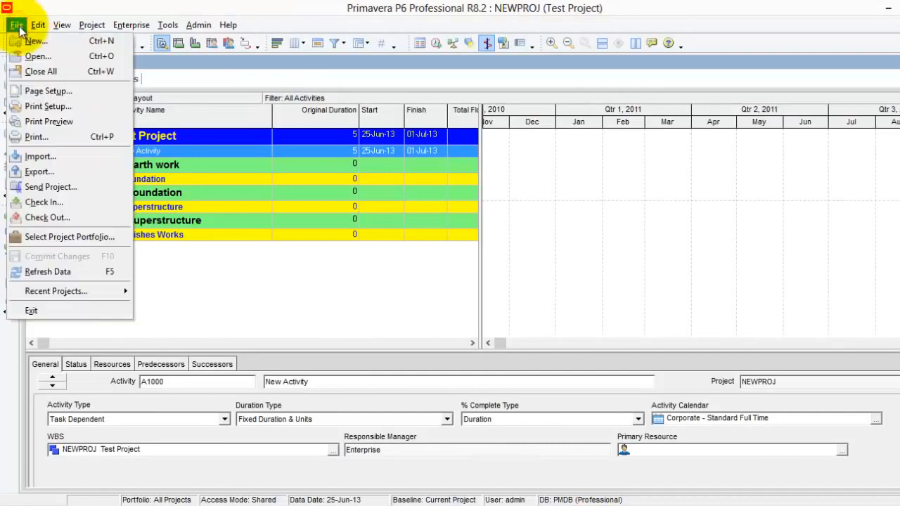
left_click(74, 160)
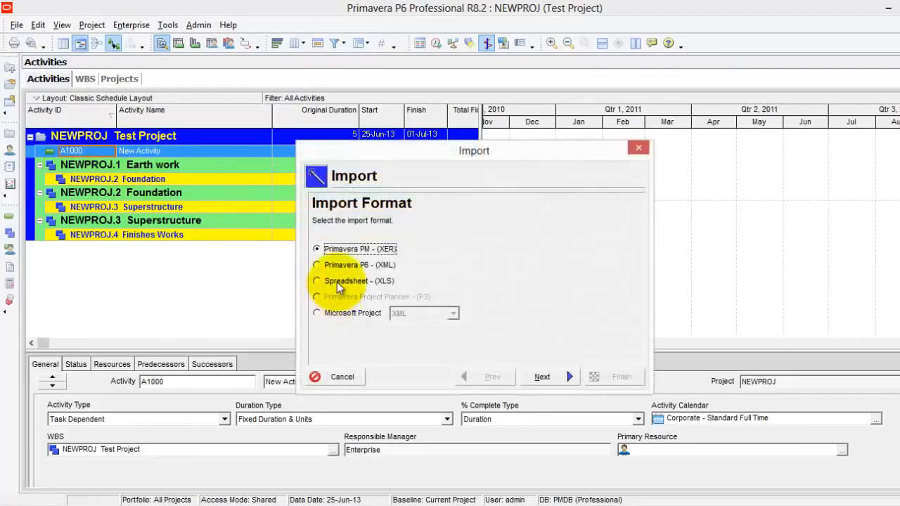
left_click(337, 282)
left_click(541, 376)
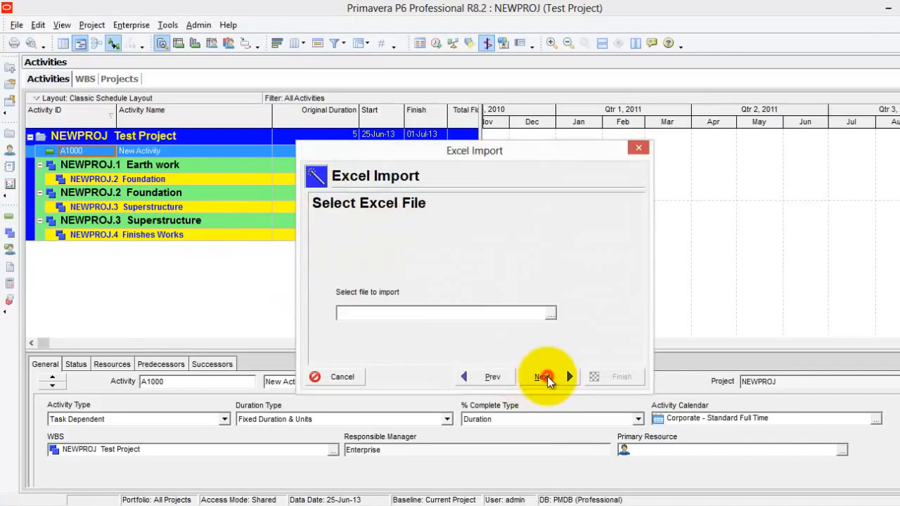
- Choose NEWPROJ-Activities.xls from the IESSON 4 folder on the Desktop as the file to import
left_click(553, 314)
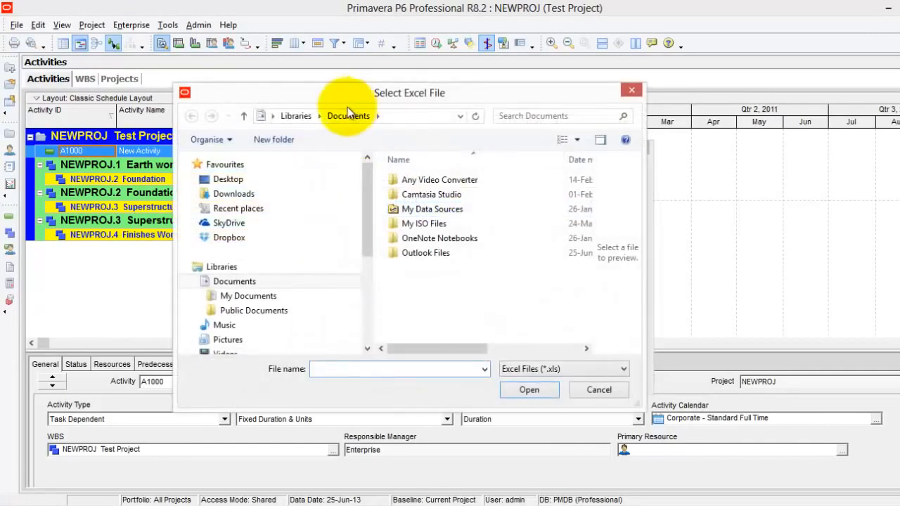
left_click(214, 180)
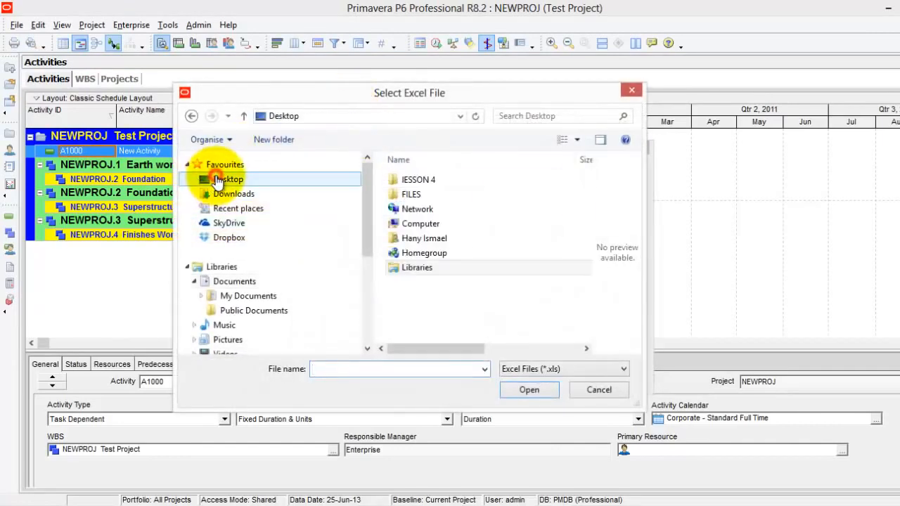
double_click(418, 181)
double_click(420, 184)
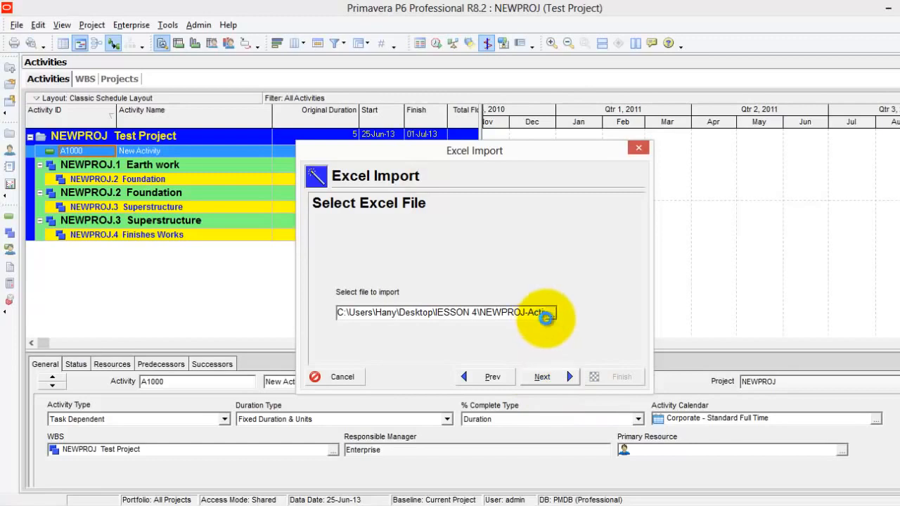
- Import the Activities data as an update to the existing NEWPROJ Test Project and finish the import wizard
left_click(555, 376)
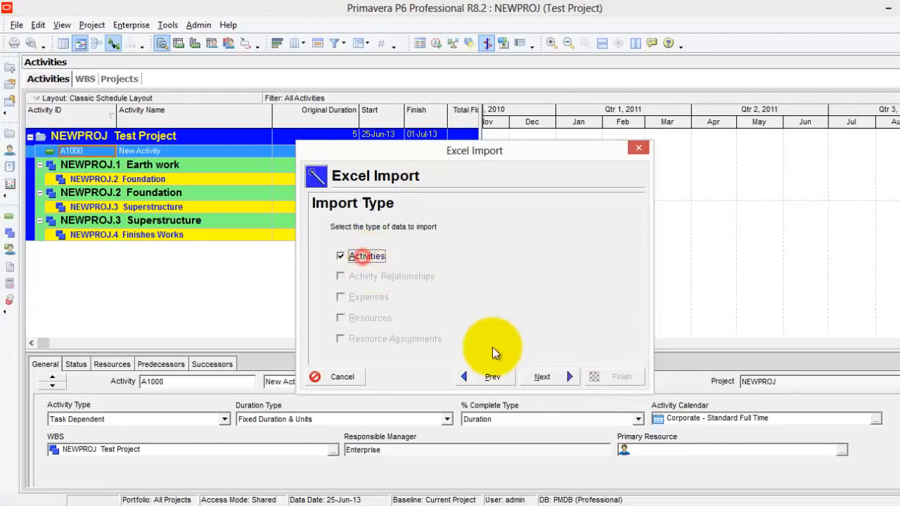
left_click(539, 374)
left_click(573, 275)
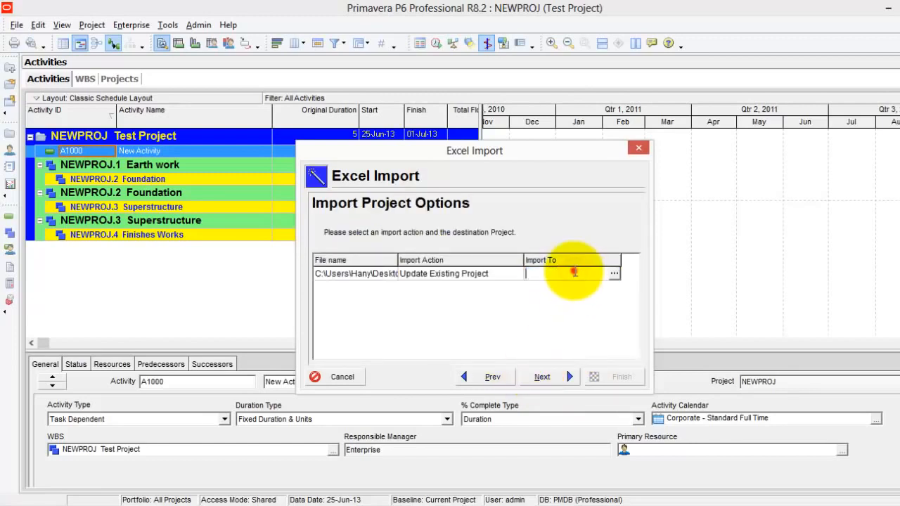
left_click(614, 274)
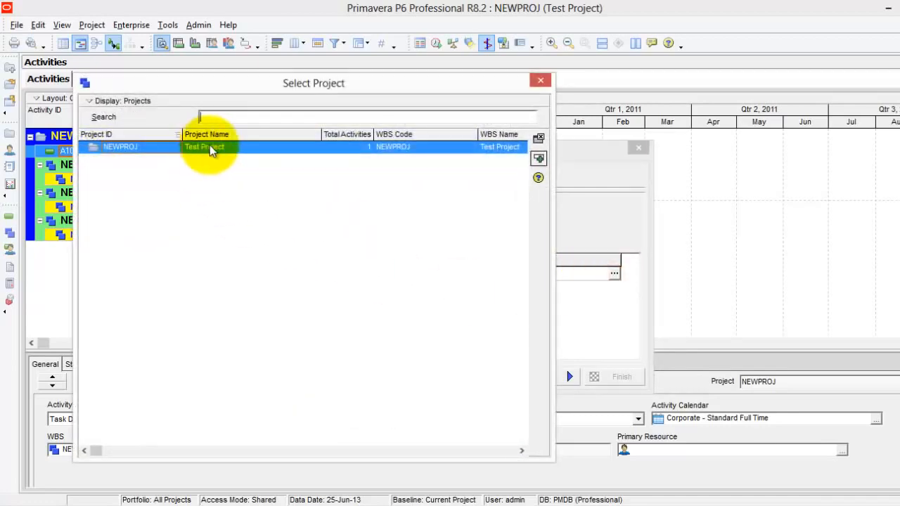
double_click(209, 150)
left_click(548, 376)
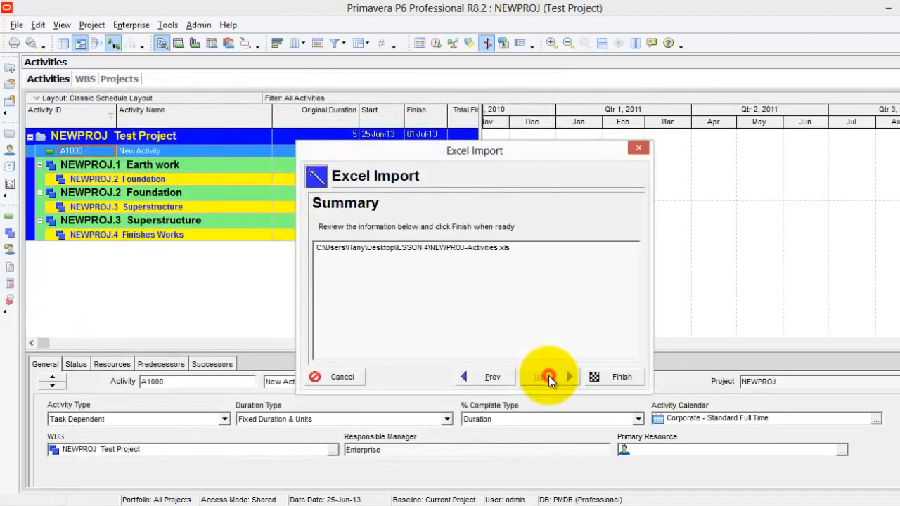
left_click(602, 379)
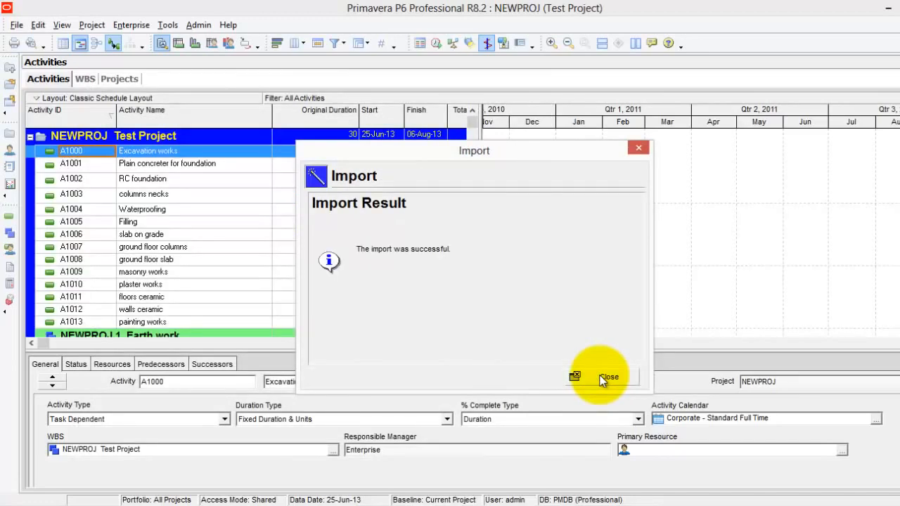
left_click(606, 378)
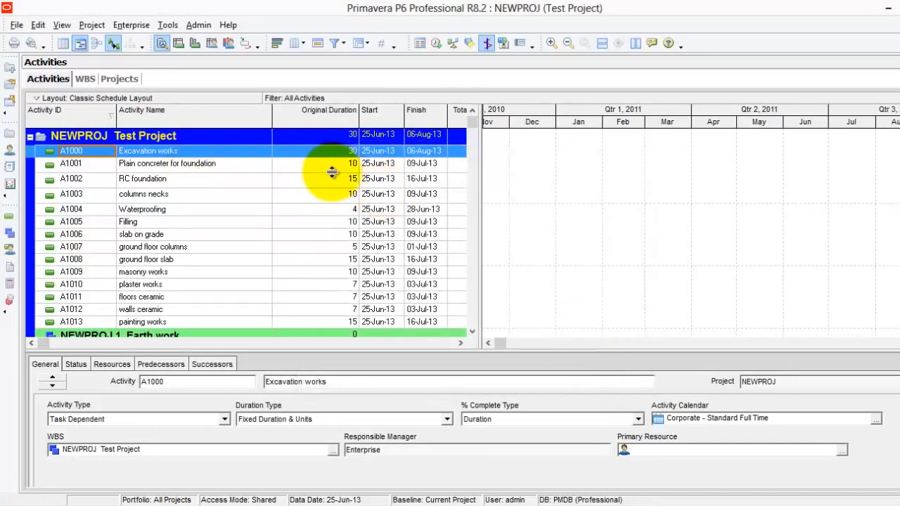
- Examine the imported activities, their durations and dates, and their placement relative to the WBS bands in Test Project
scroll(332, 172, "down", 2)
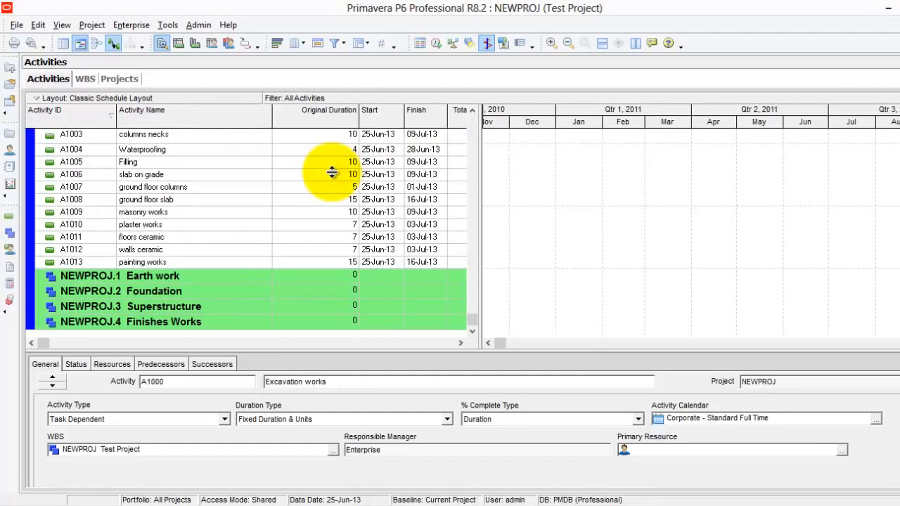
scroll(332, 172, "up", 2)
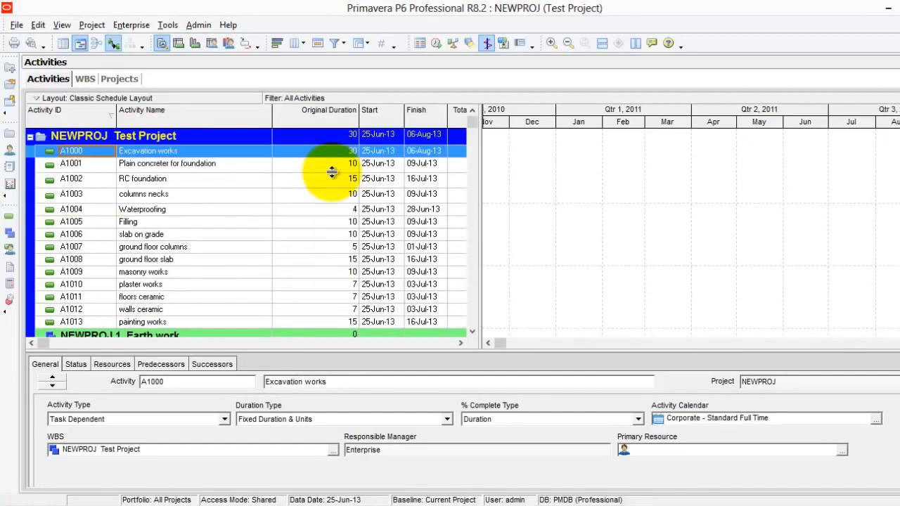
left_click(156, 165)
left_click(151, 180)
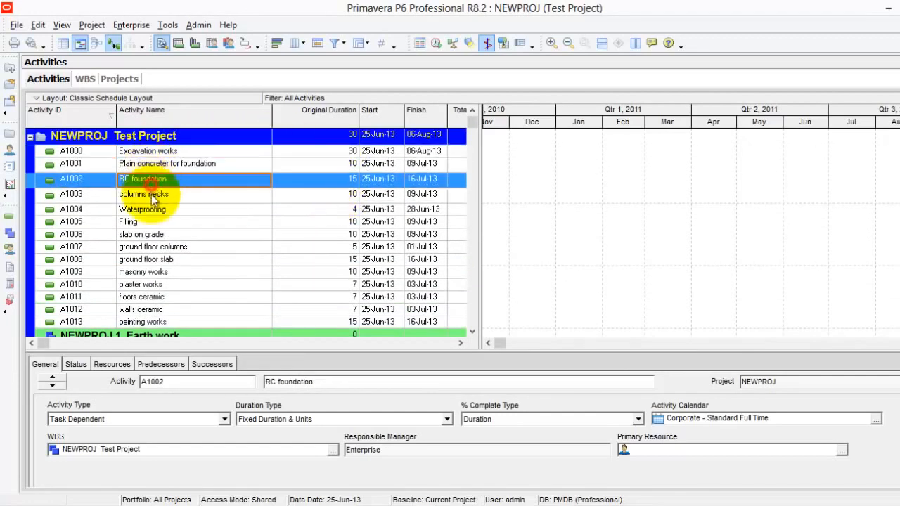
left_click(154, 197)
left_click(148, 209)
left_click(143, 223)
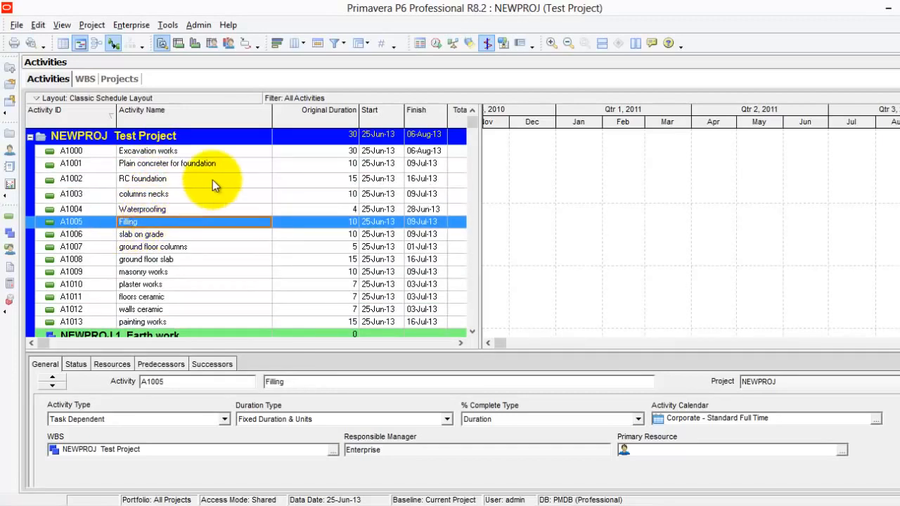
scroll(213, 181, "down", 1)
scroll(213, 184, "up", 1)
scroll(213, 184, "down", 1)
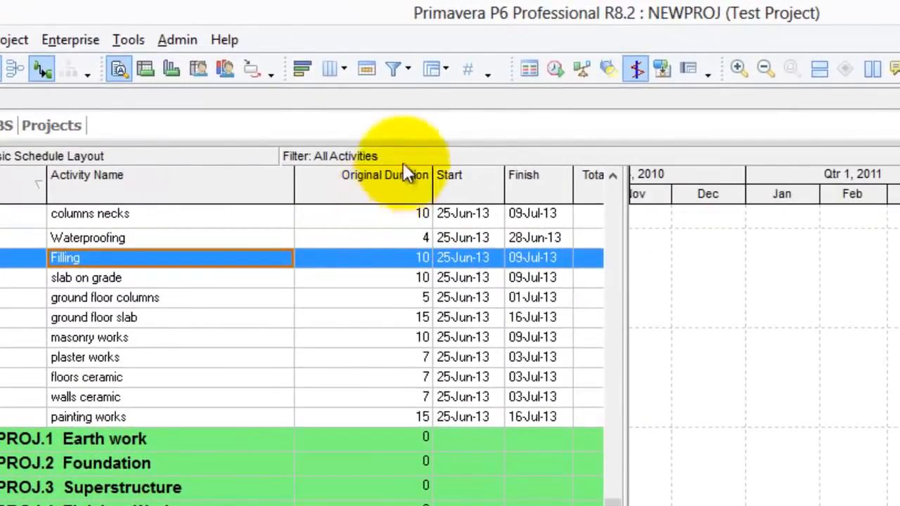
- Apply the Hide if empty option in Group and Sort, and clear it again to keep the empty WBS bands
left_click(421, 67)
left_click(453, 98)
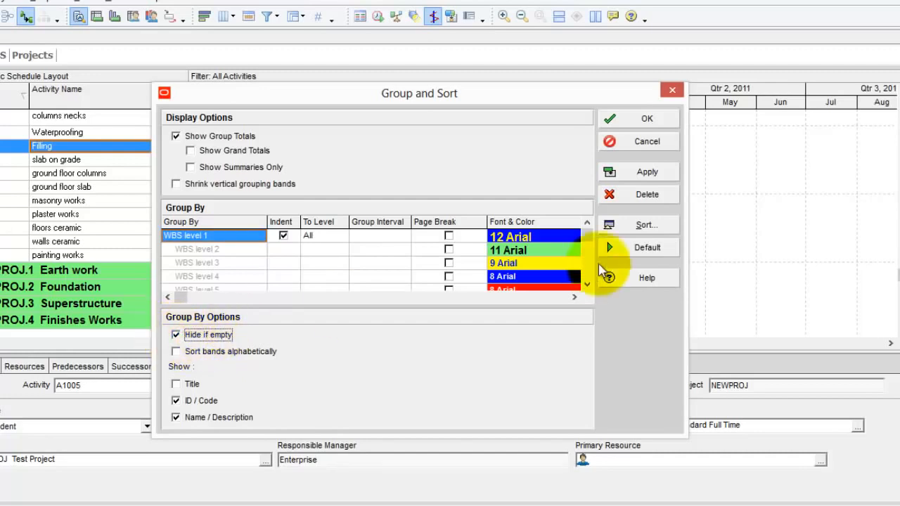
left_click(648, 173)
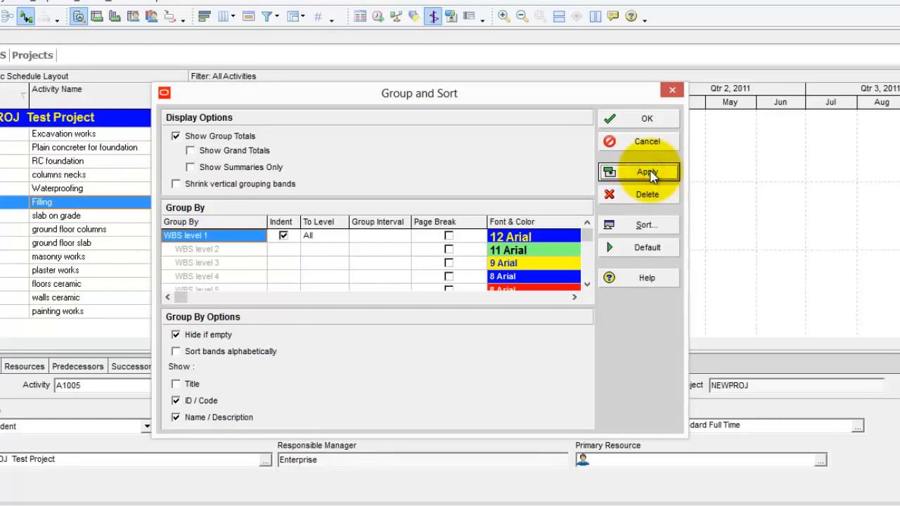
left_click(176, 336)
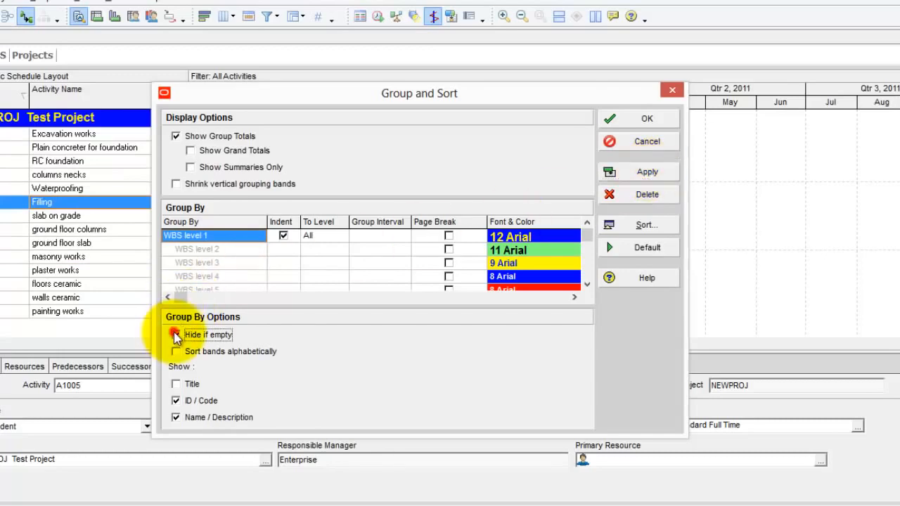
left_click(647, 119)
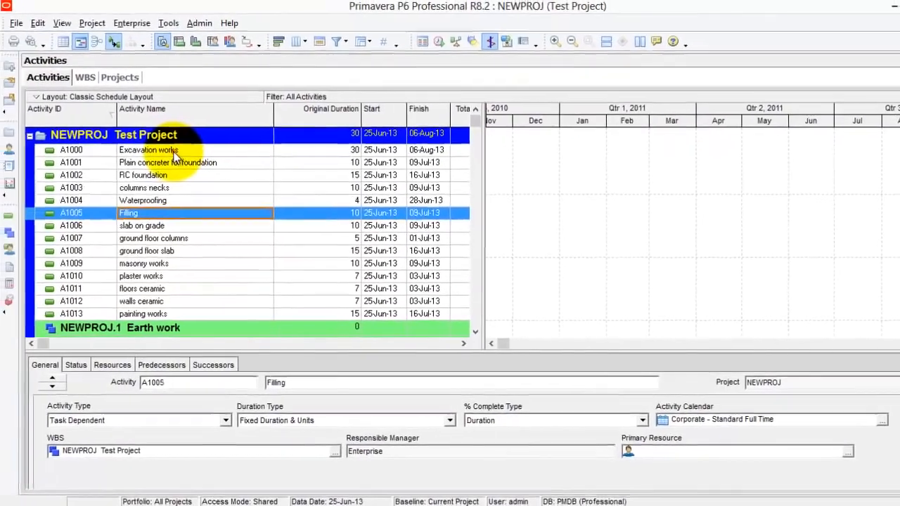
- Move the Excavation works activity from the project level into the Earth work WBS band
left_click(175, 156)
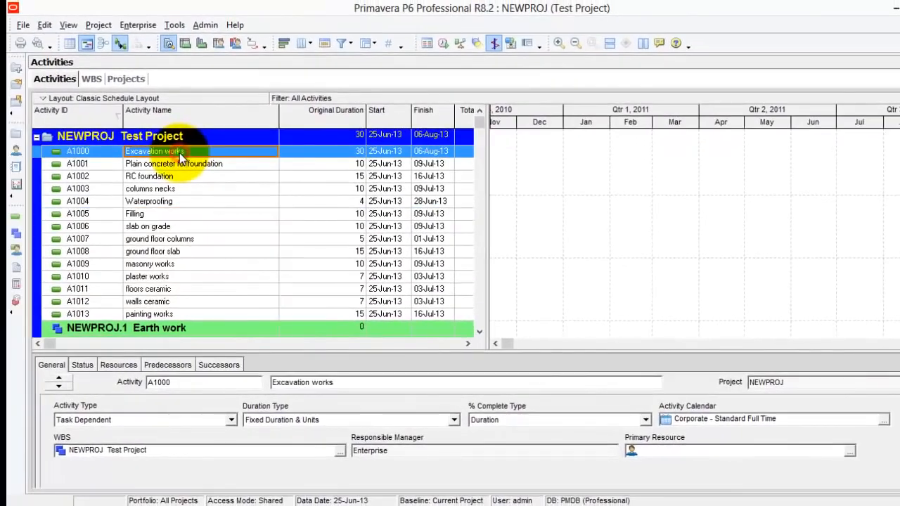
right_click(189, 156)
left_click(224, 175)
scroll(201, 261, "down", 2)
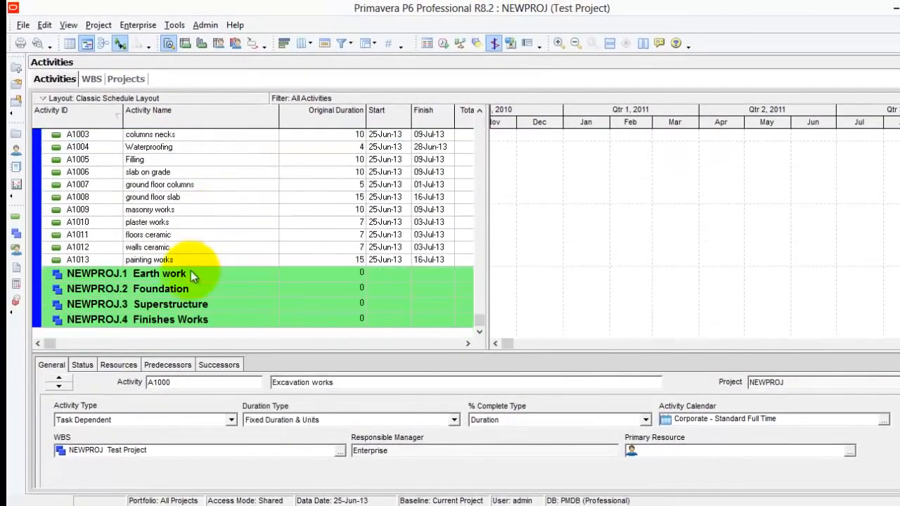
left_click(193, 275)
right_click(191, 276)
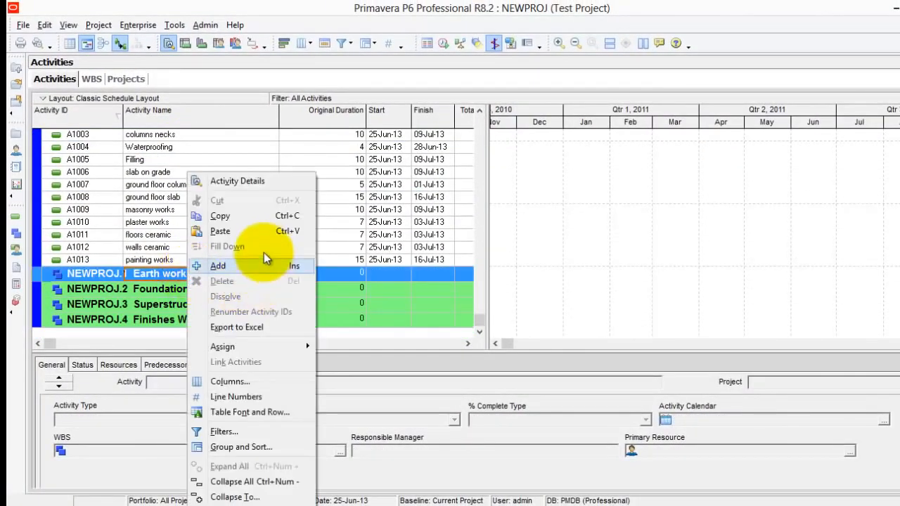
left_click(260, 232)
- Move activities A1001 to A1004, Plain concreter for foundation through Waterproofing, into the Foundation WBS band
scroll(241, 293, "up", 2)
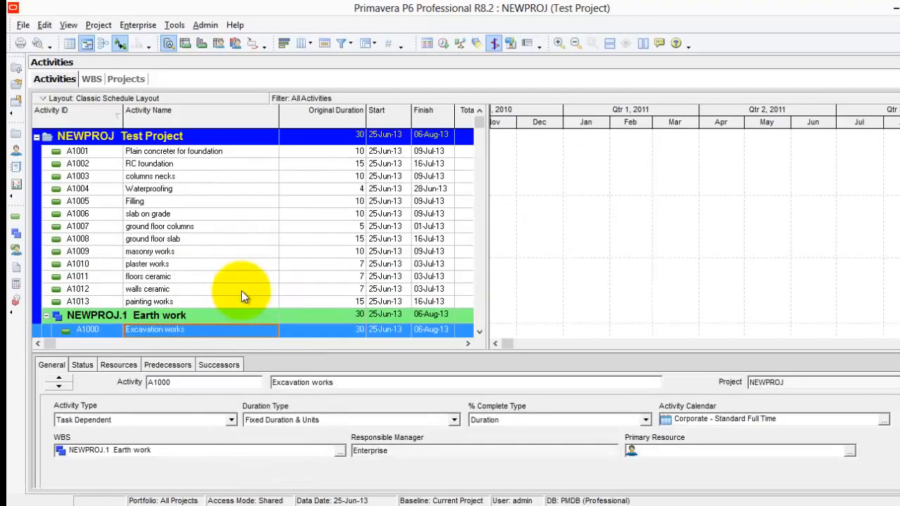
left_click(207, 155)
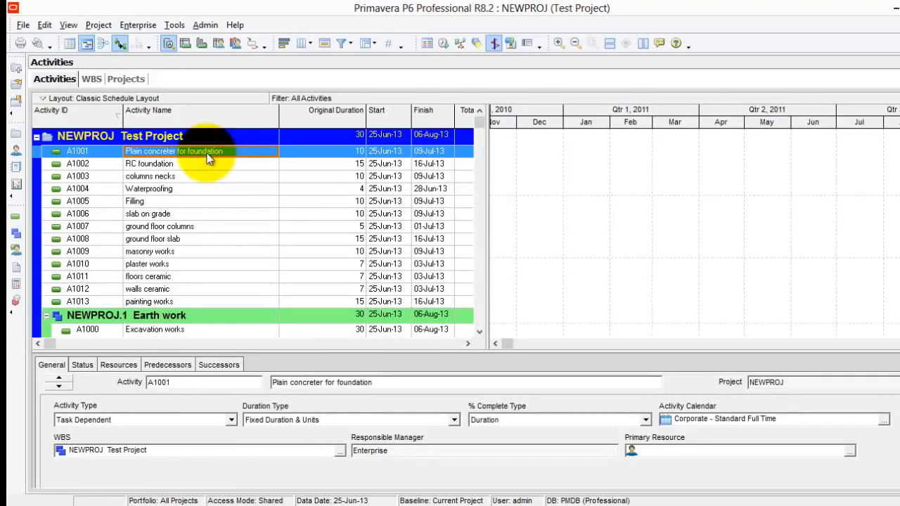
left_click(204, 164, "shift")
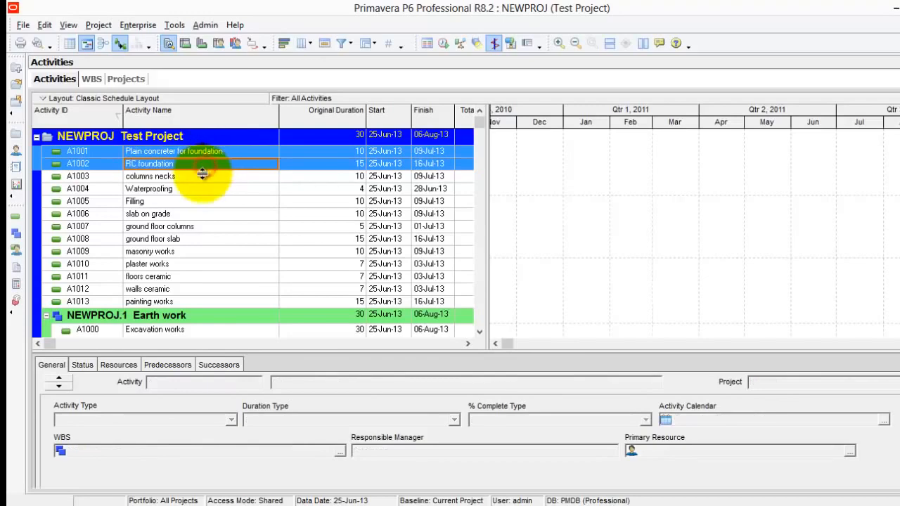
left_click(202, 177, "shift")
left_click(197, 190, "shift")
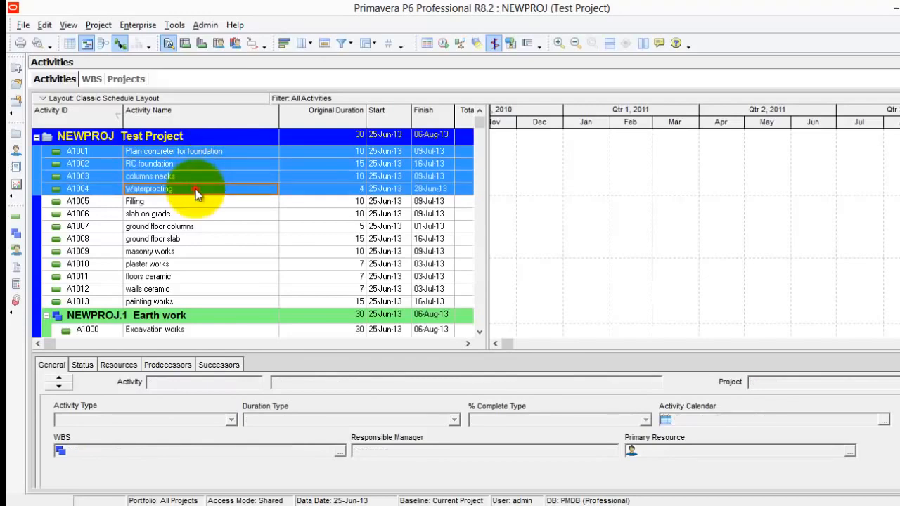
right_click(144, 151)
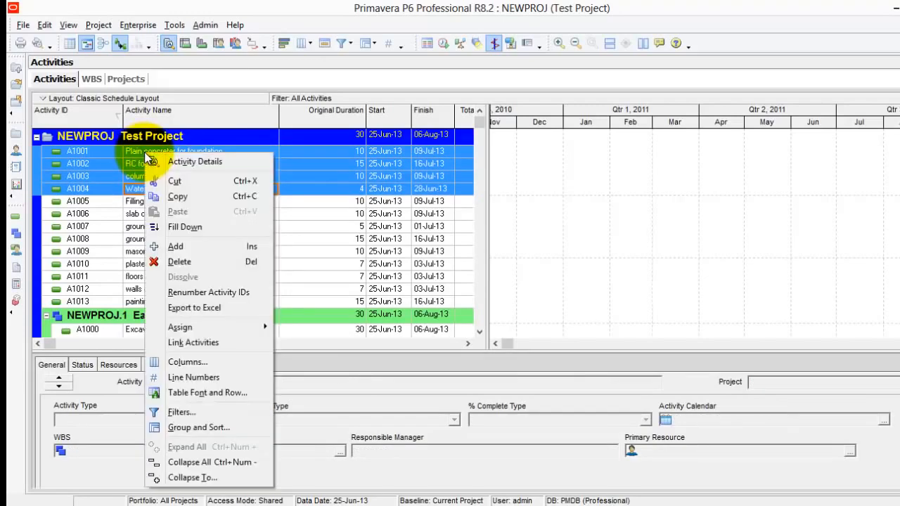
left_click(179, 176)
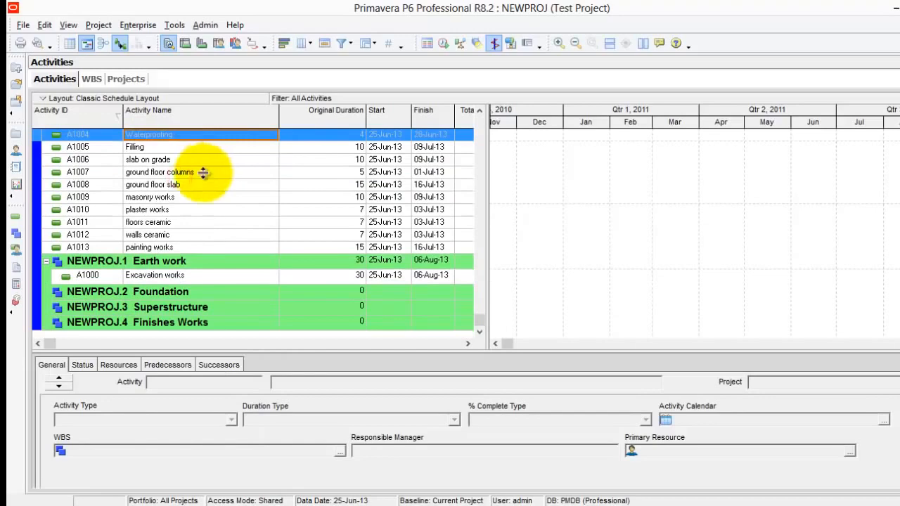
right_click(183, 291)
left_click(225, 231)
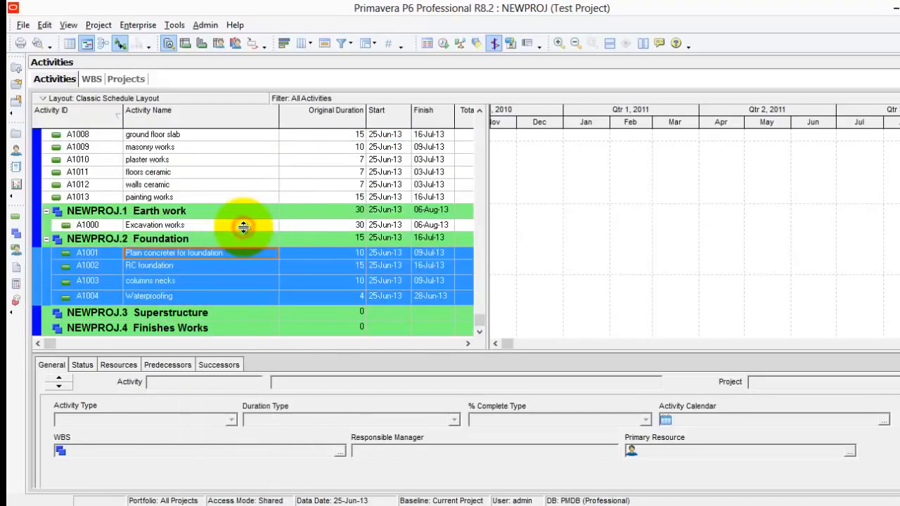
- Move the Filling activity from the project level into the Earth work WBS band
scroll(241, 227, "up", 2)
left_click(166, 151)
right_click(166, 152)
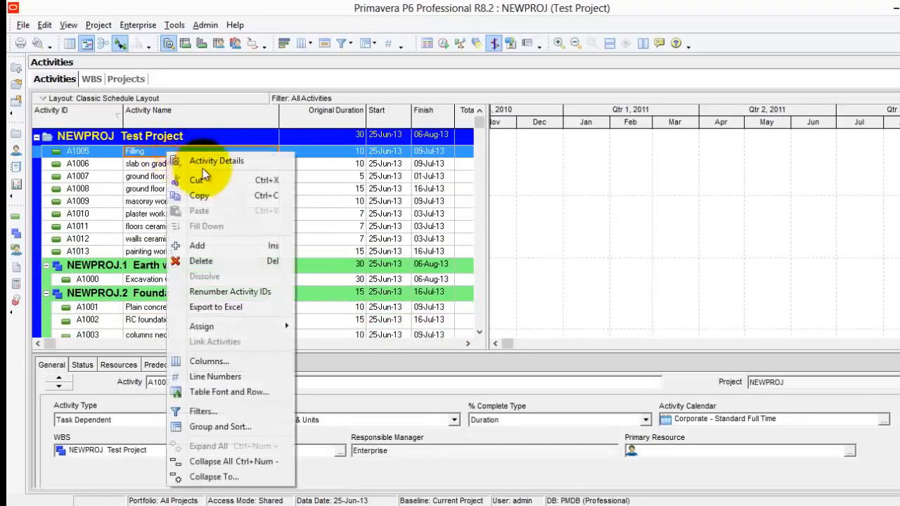
left_click(236, 182)
right_click(183, 266)
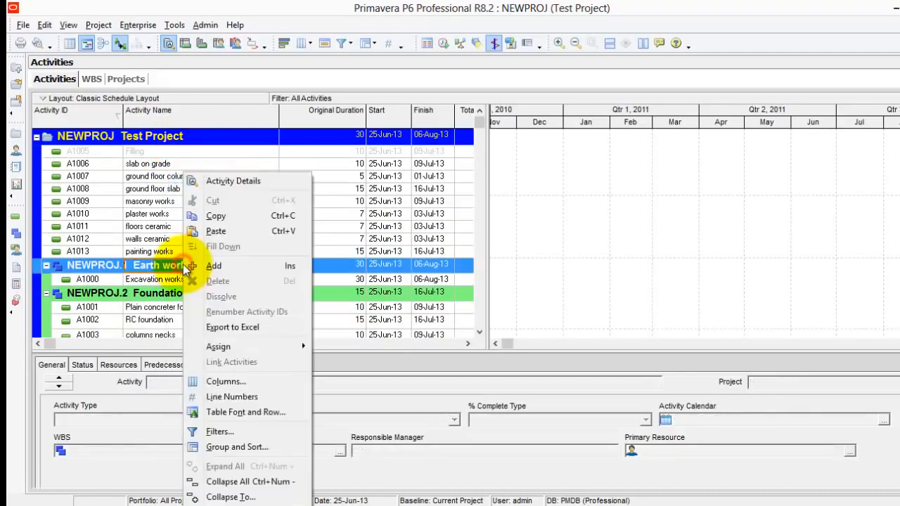
left_click(232, 230)
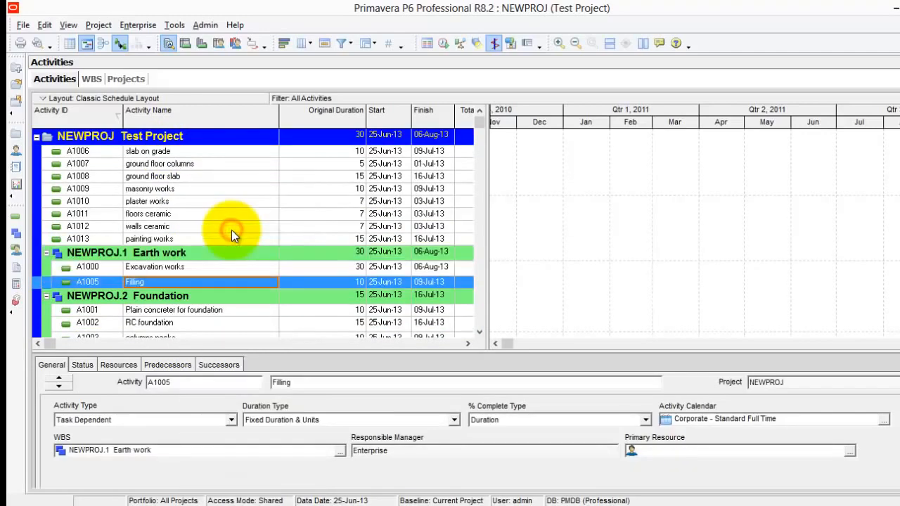
- Move slab on grade, ground floor columns and ground floor slab together into the Superstructure WBS band
left_click(171, 150)
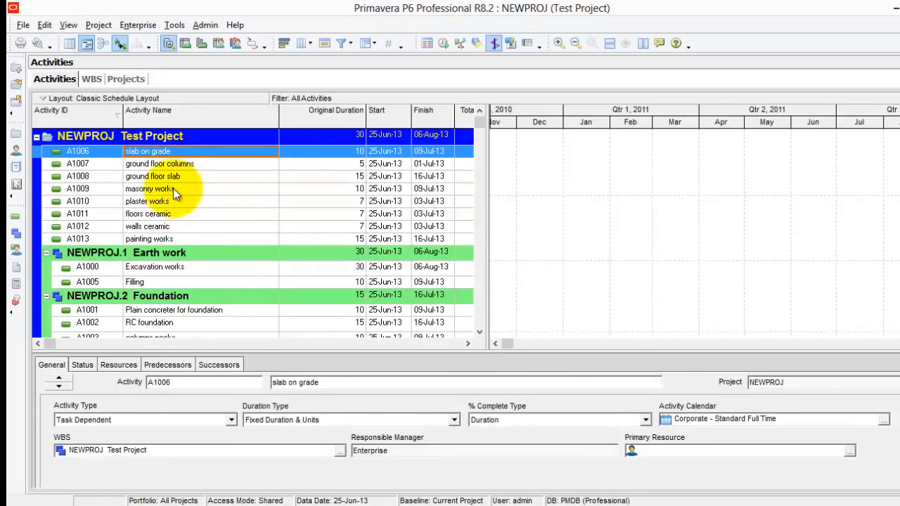
left_click(183, 163, "ctrl")
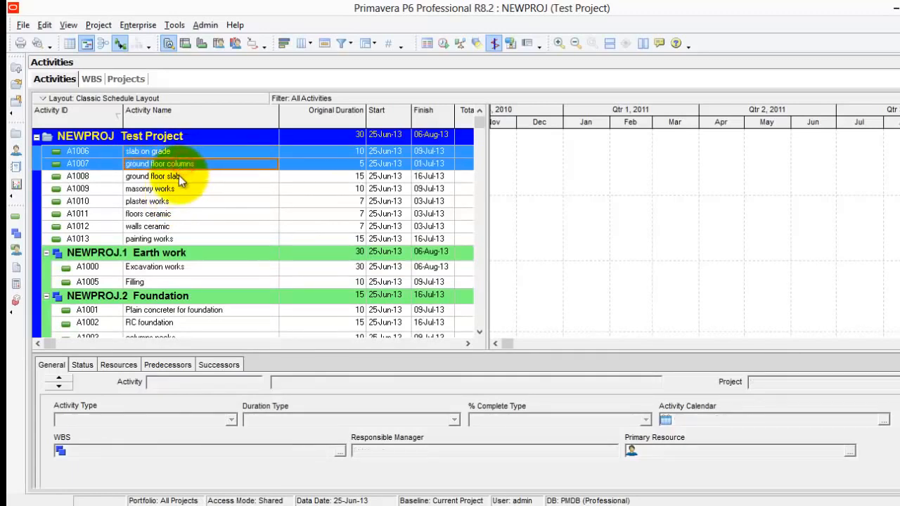
left_click(172, 179, "ctrl")
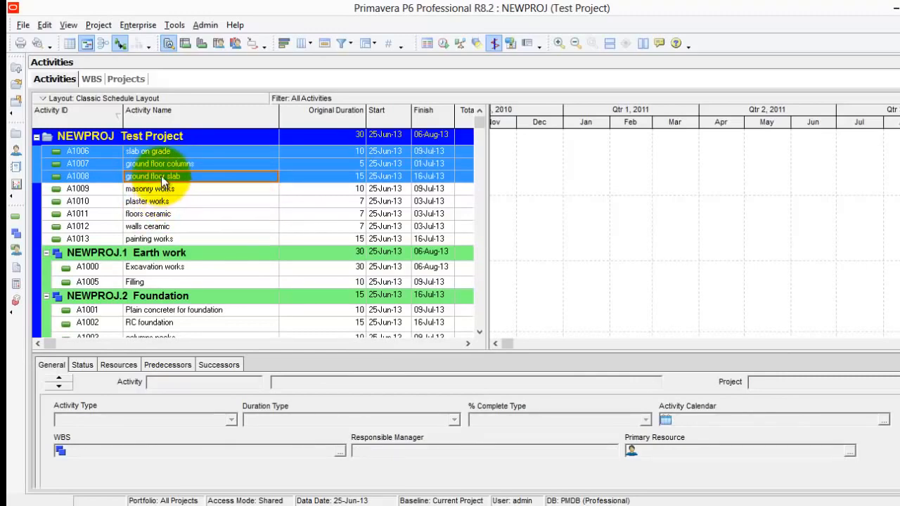
right_click(164, 176)
left_click(191, 200)
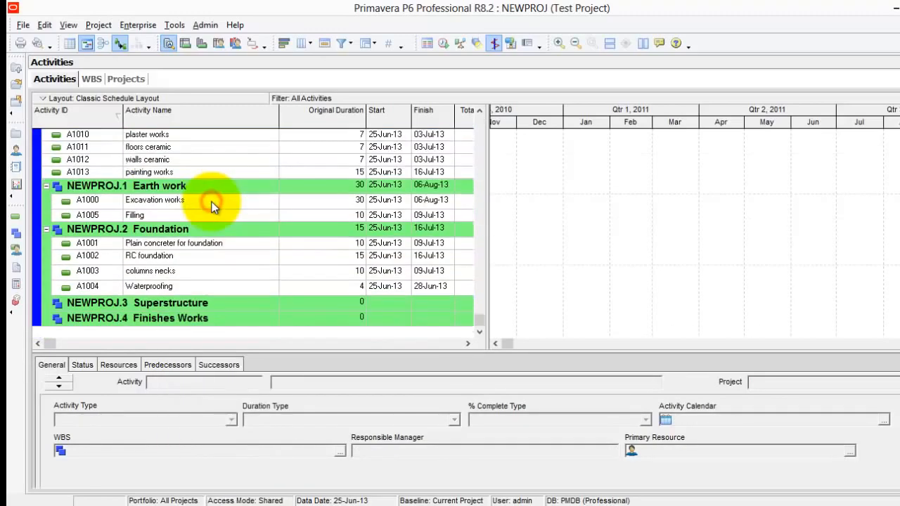
right_click(178, 304)
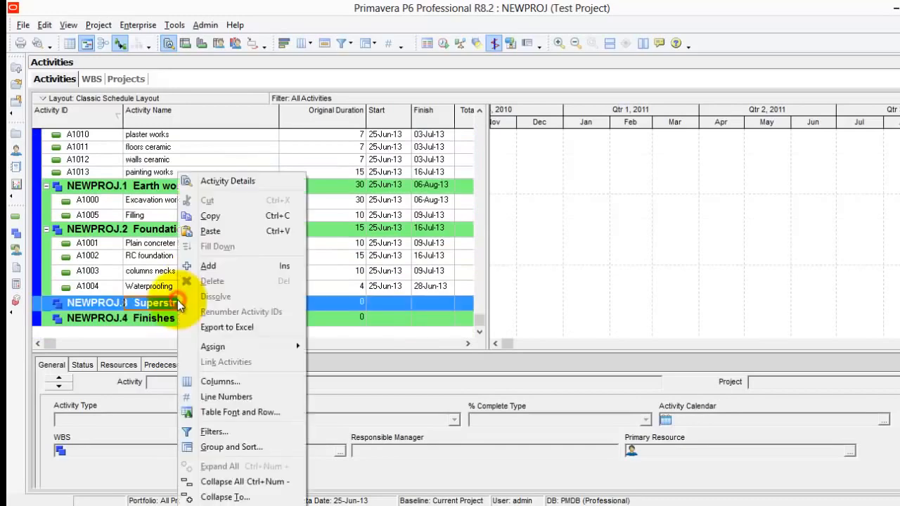
left_click(236, 232)
- Move activities A1009 to A1013, masonry works through painting works, into the Finishes Works WBS band
scroll(236, 232, "up", 2)
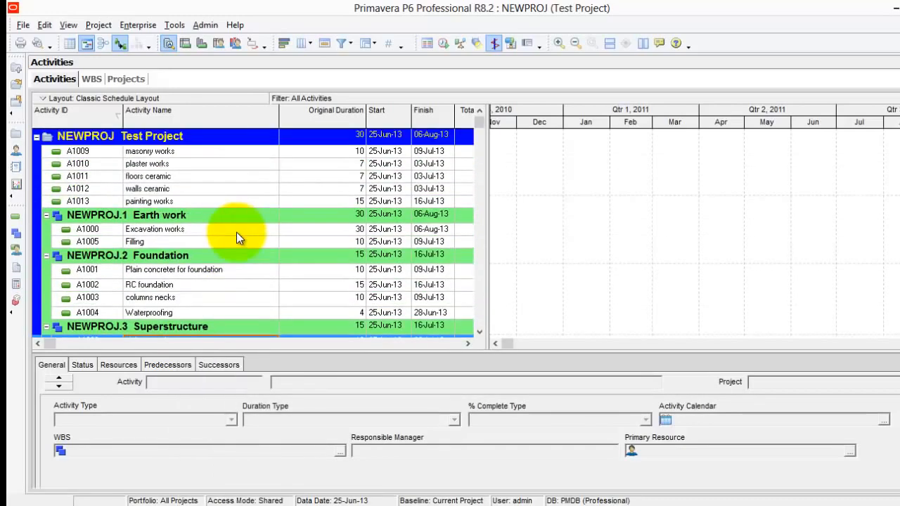
left_click(161, 151)
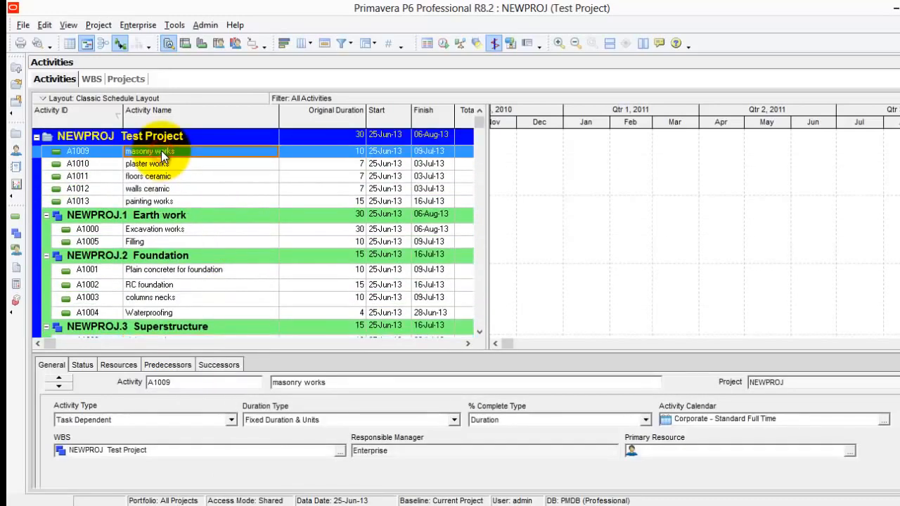
left_click(176, 201, "shift")
right_click(176, 201)
left_click(240, 199)
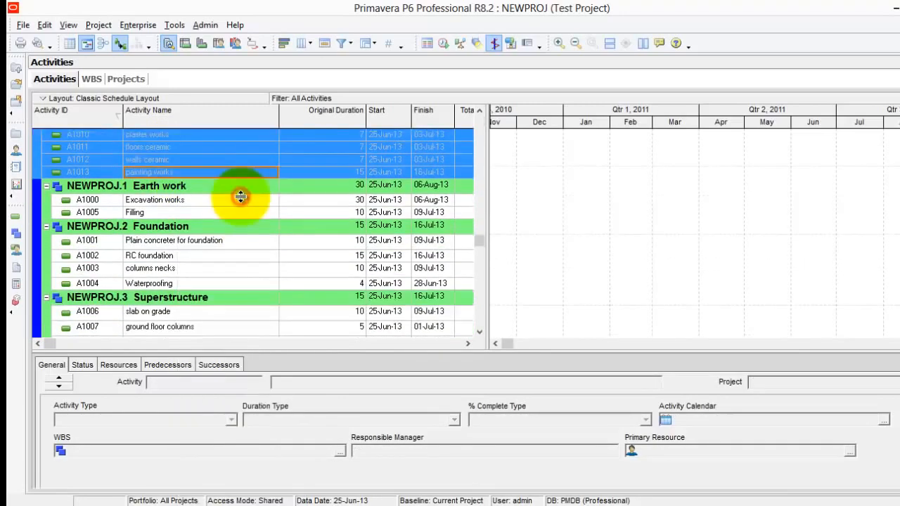
scroll(171, 327, "down", 2)
right_click(169, 324)
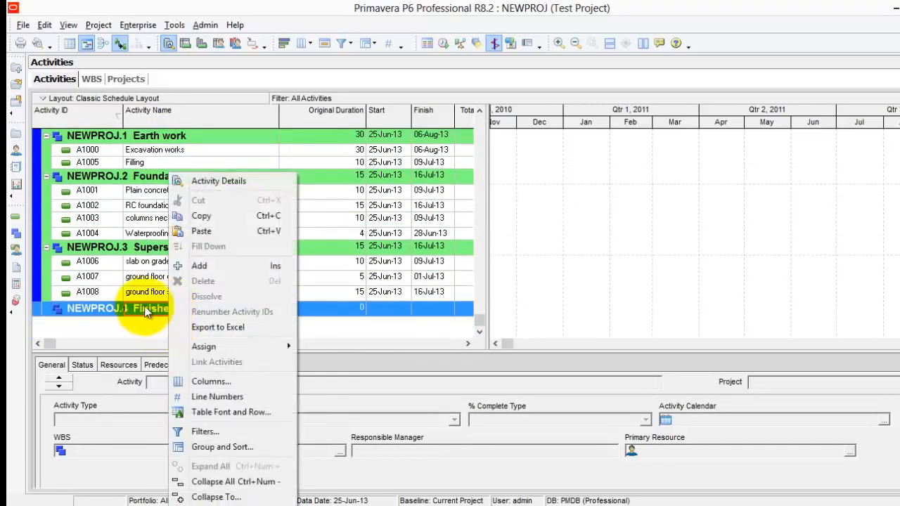
left_click(217, 230)
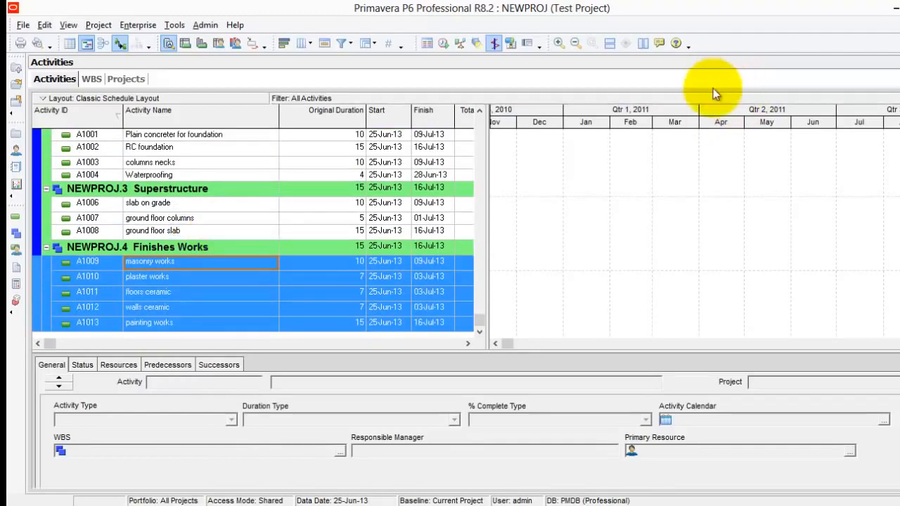
- Link Excavation works, Plain concreter for foundation, RC foundation and columns necks in sequence on the Gantt chart, each from finish to start
scroll(661, 286, "up", 2)
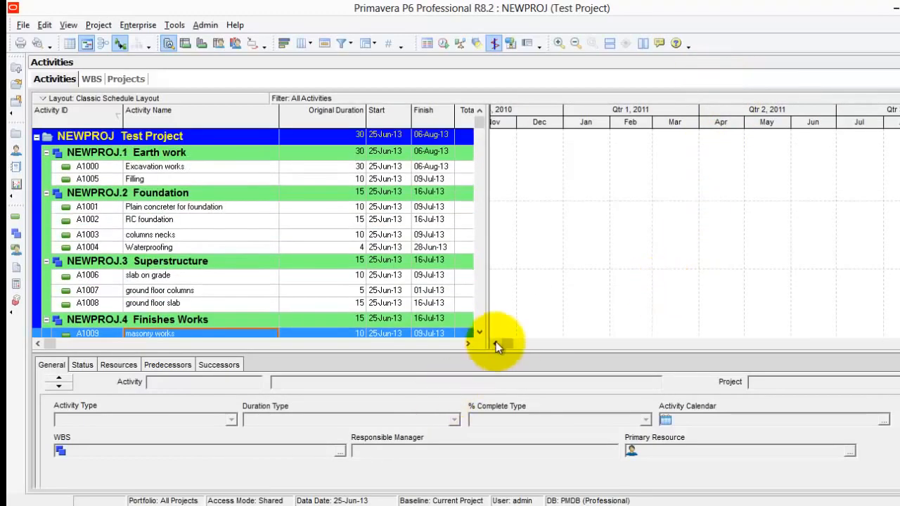
left_click_drag(496, 343, 496, 343)
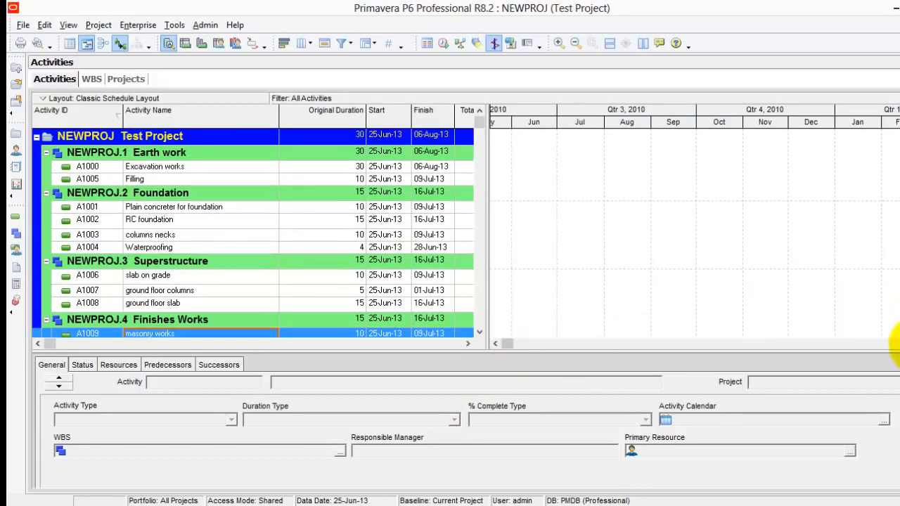
left_click_drag(896, 344, 896, 344)
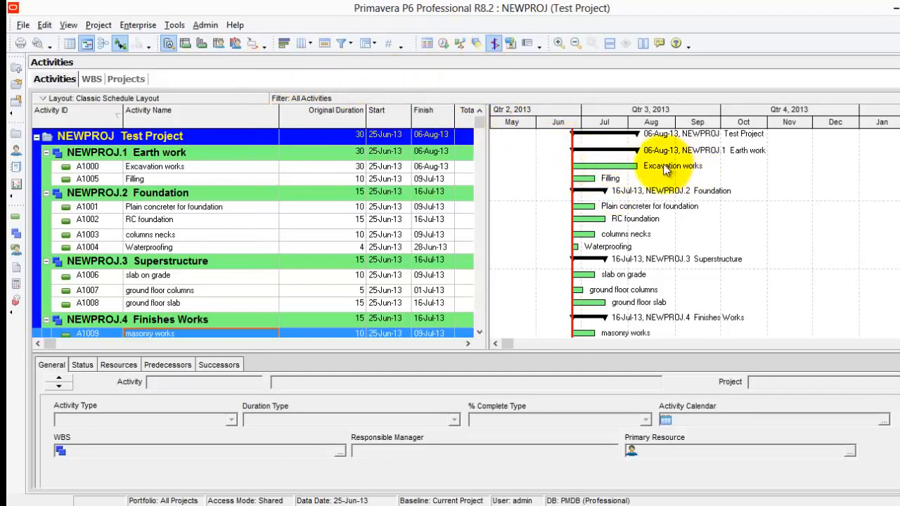
left_click(121, 44)
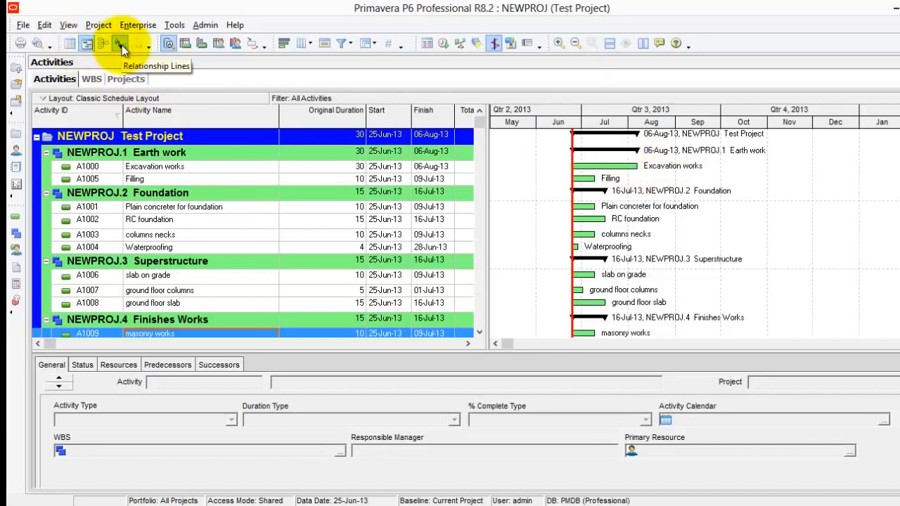
left_click(640, 167)
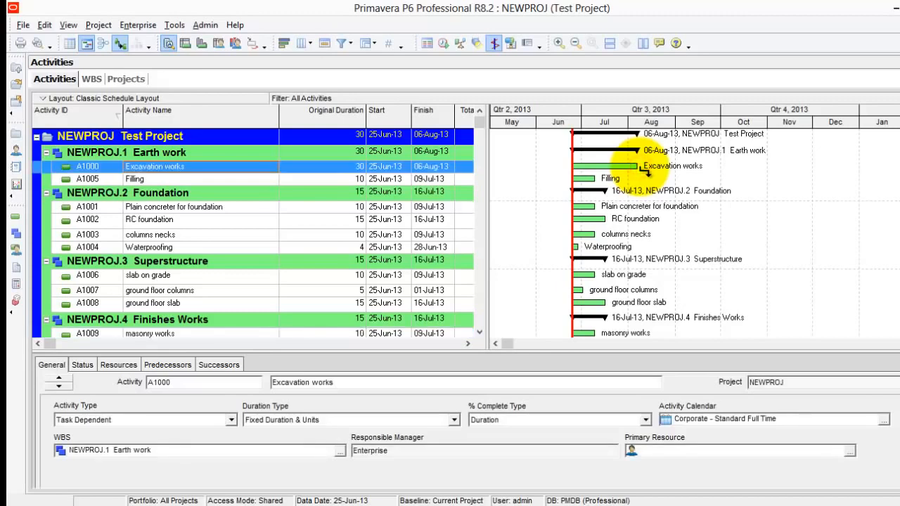
left_click_drag(642, 170, 573, 206)
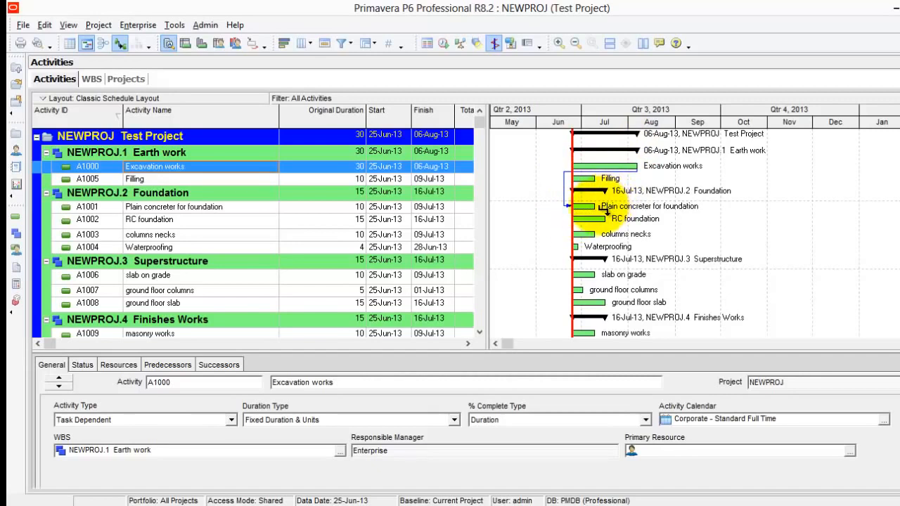
left_click_drag(606, 209, 571, 224)
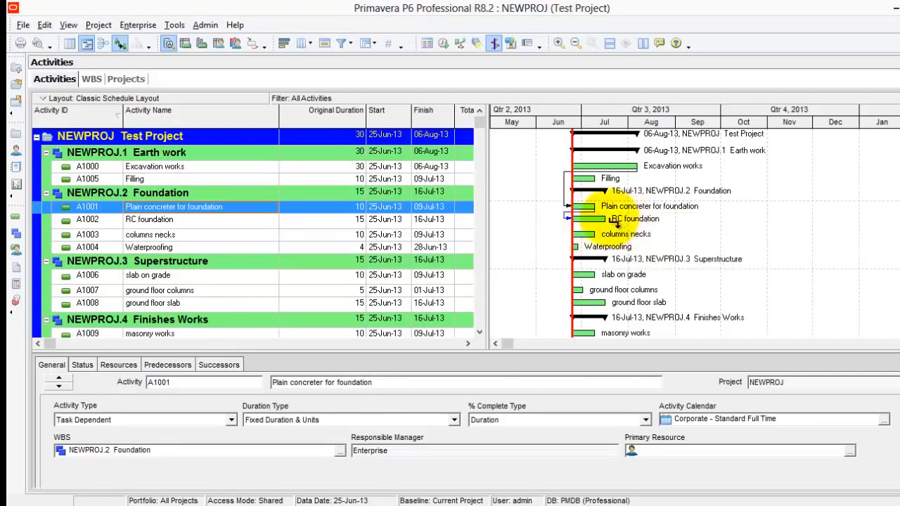
left_click_drag(616, 221, 571, 234)
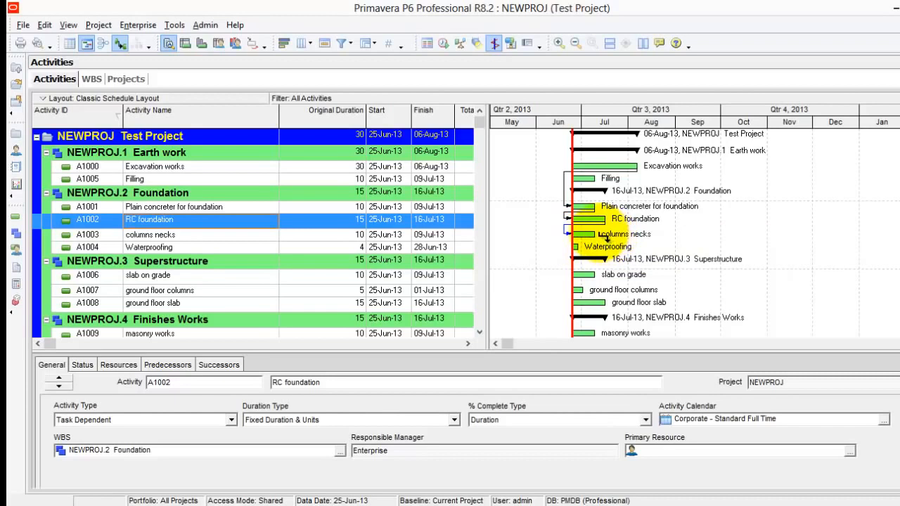
- Link columns necks to Waterproofing and Filling, Waterproofing to Filling, and Filling to slab on grade on the Gantt chart, each from finish to start
left_click_drag(606, 239, 581, 184)
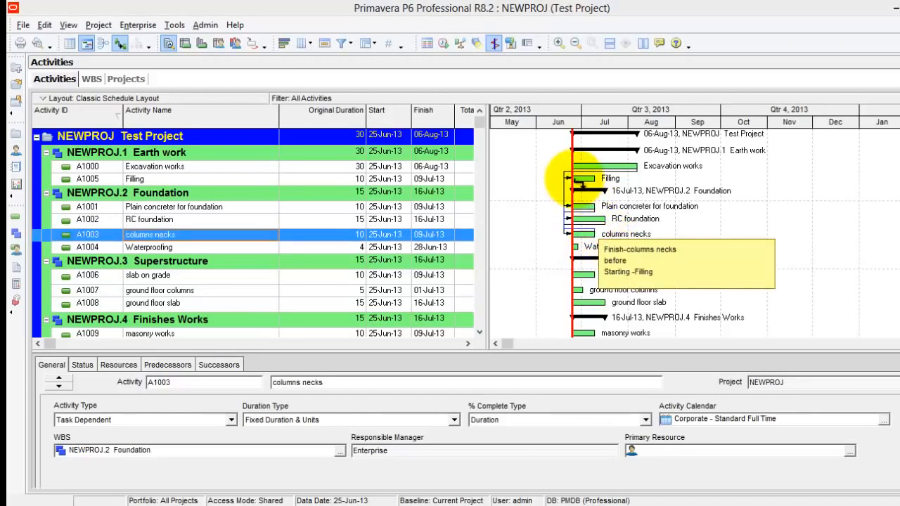
left_click_drag(580, 184, 575, 277)
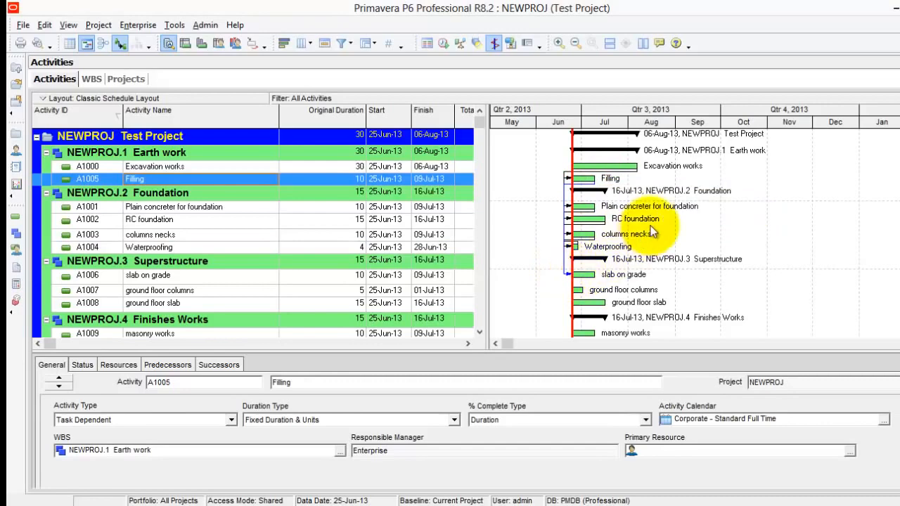
- Link slab on grade, ground floor columns and ground floor slab in sequence on the Gantt chart, each from finish to start
scroll(638, 231, "down", 1)
left_click_drag(596, 242, 578, 261)
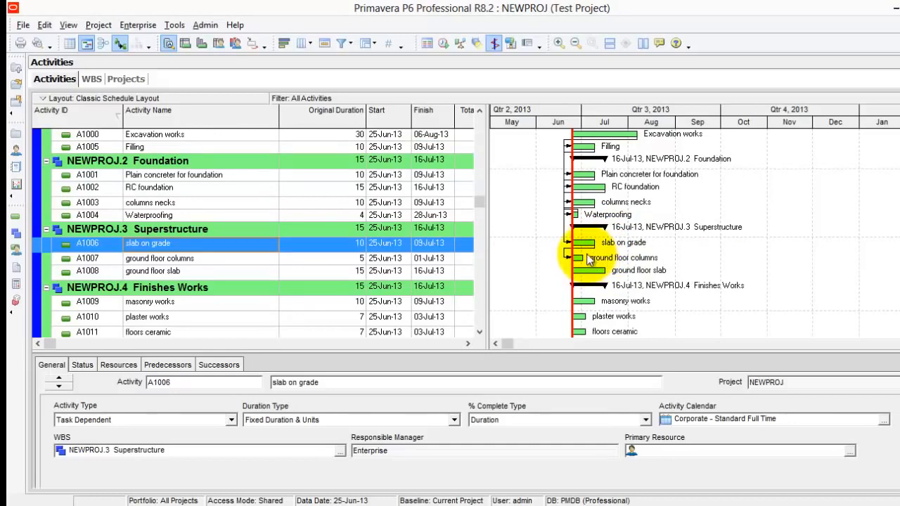
mouse_move(593, 261)
left_mouse_down()
mouse_move(576, 274)
mouse_move(588, 267)
left_mouse_up()
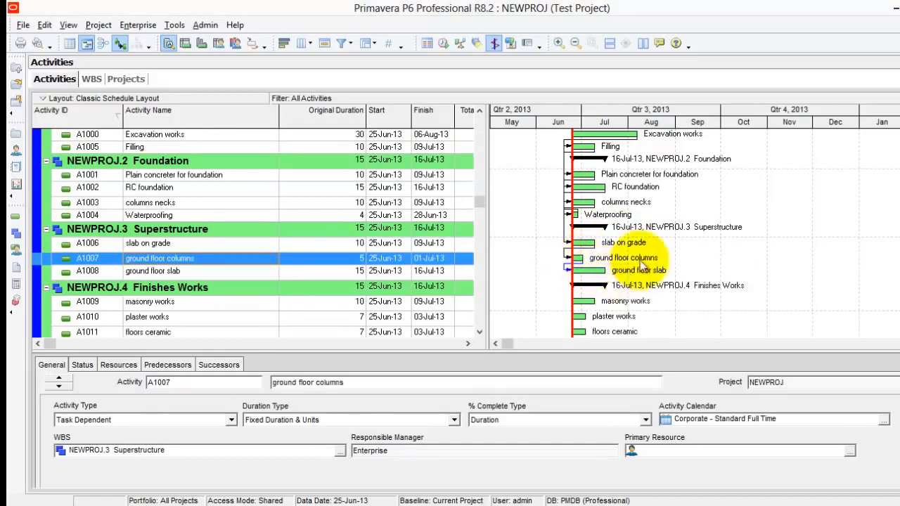
- Link ground floor slab, masonry works, plaster works, walls ceramic, floors ceramic and painting works in sequence, each from finish to start
scroll(613, 235, "down", 1)
scroll(677, 240, "down", 1)
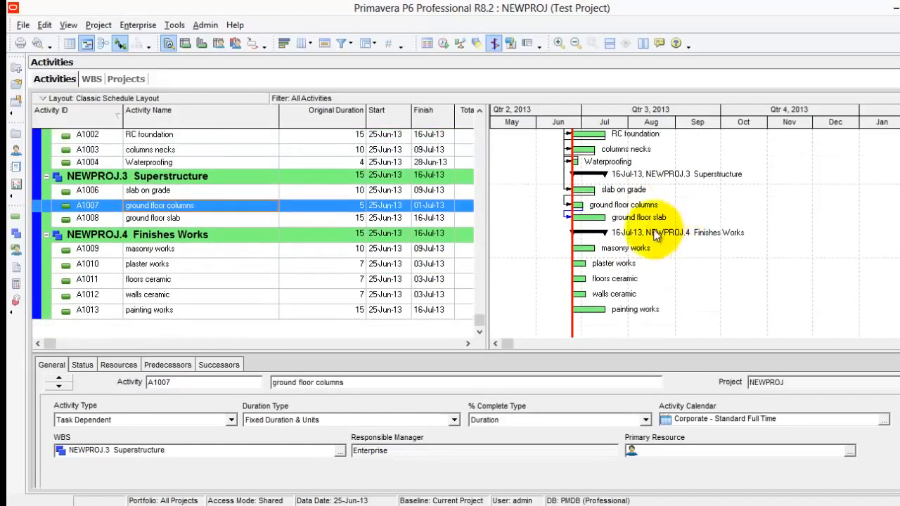
left_click_drag(613, 220, 577, 261)
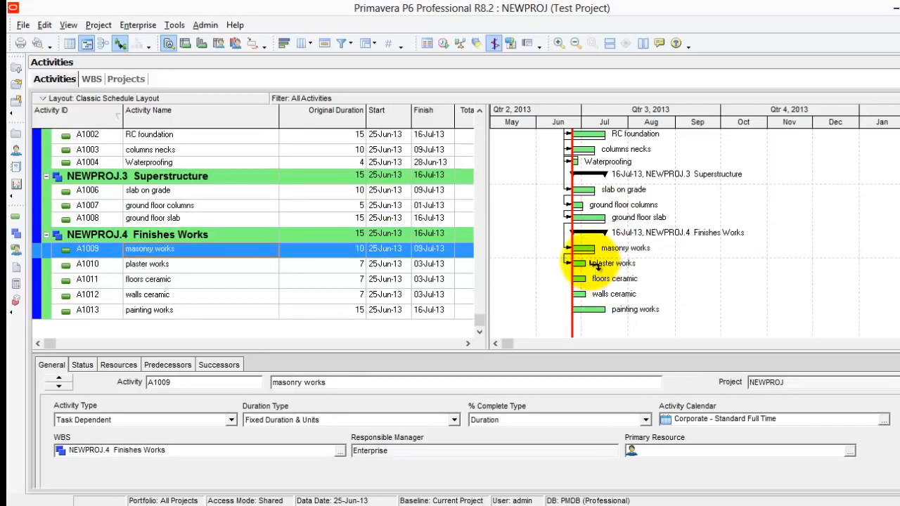
mouse_move(597, 266)
left_mouse_down()
mouse_move(571, 260)
mouse_move(573, 294)
mouse_move(584, 289)
mouse_move(582, 281)
mouse_move(570, 309)
left_mouse_up()
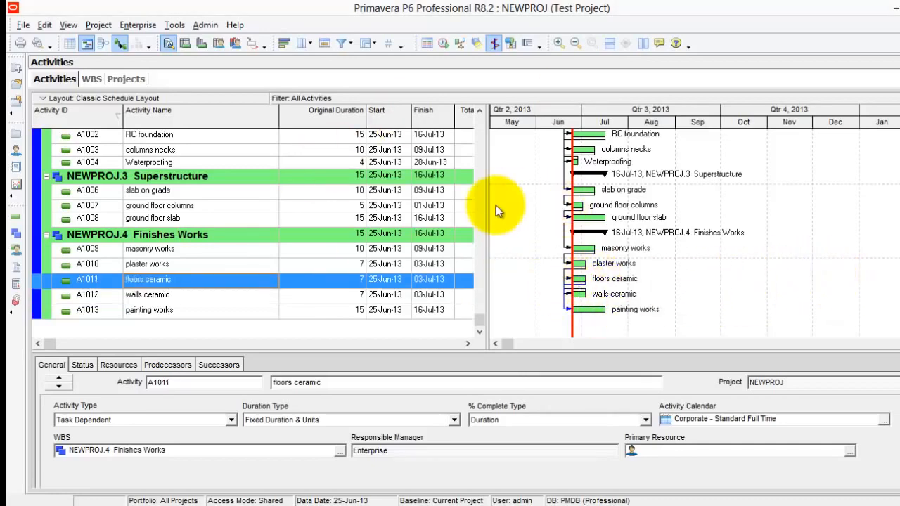
- Schedule the project so the activity dates are recalculated from the relationships
scroll(495, 206, "up", 3)
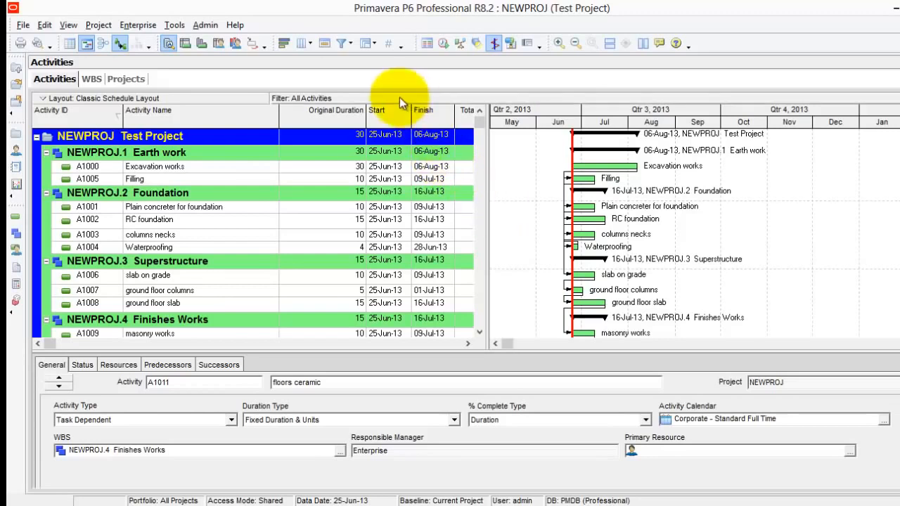
left_click(443, 45)
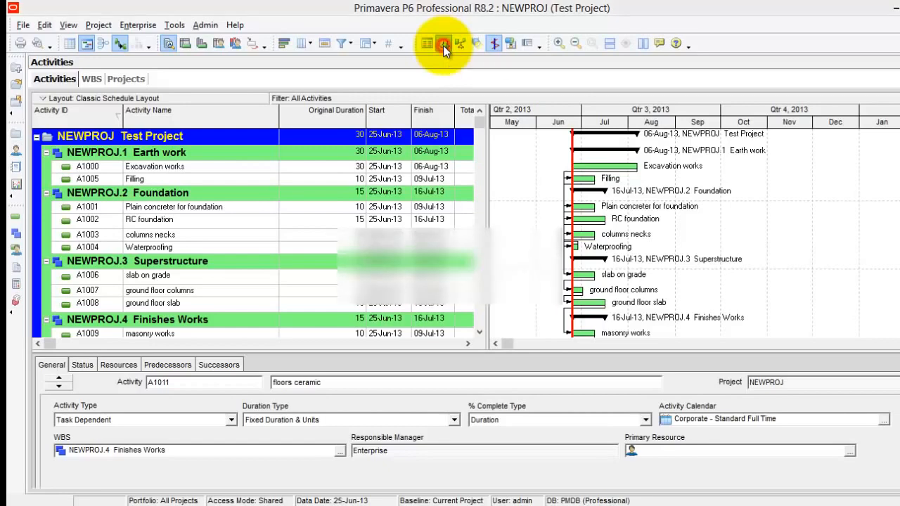
left_click(611, 230)
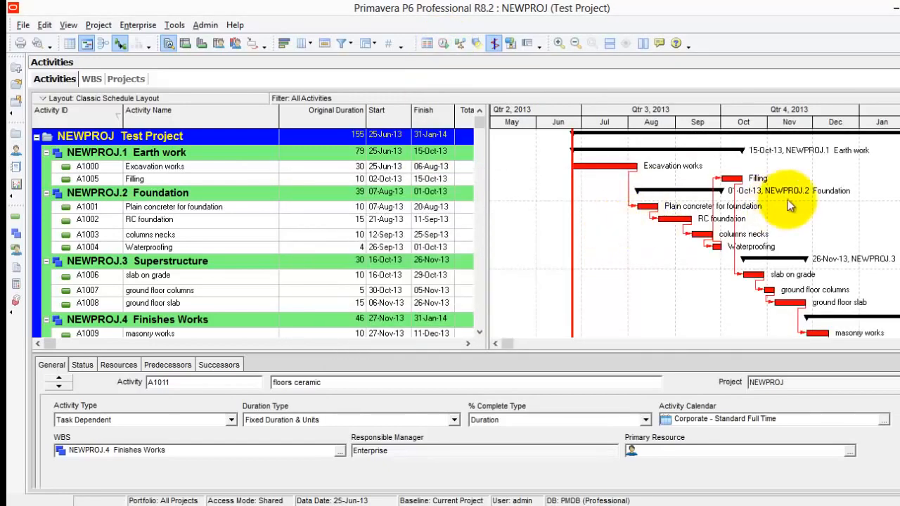
- Examine the scheduled dates and relationship lines across all WBS bands, narrowing the activity table to end at the Finish column
scroll(781, 198, "down", 3)
scroll(773, 201, "up", 3)
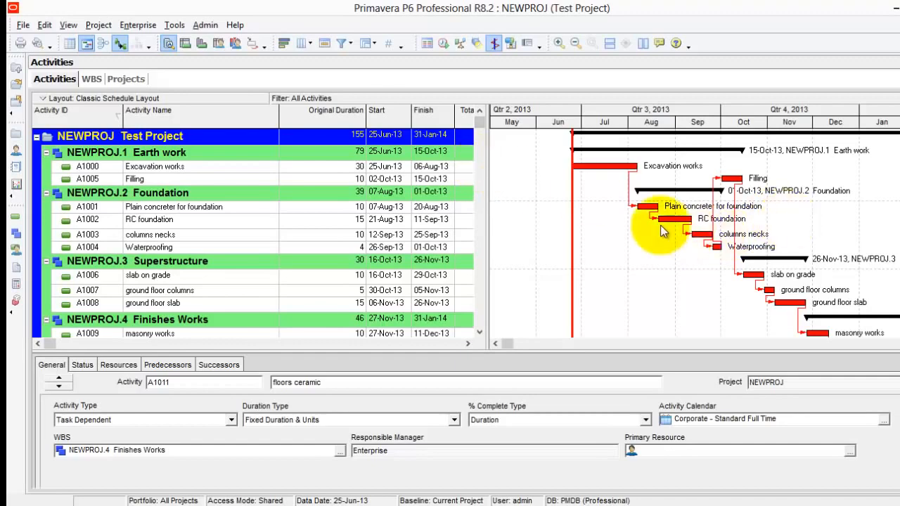
scroll(660, 225, "down", 3)
scroll(661, 225, "up", 3)
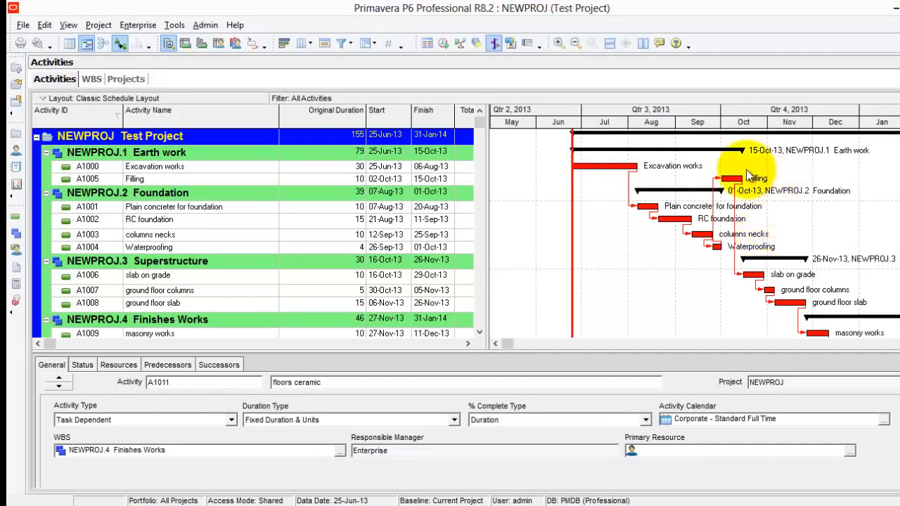
scroll(747, 175, "down", 3)
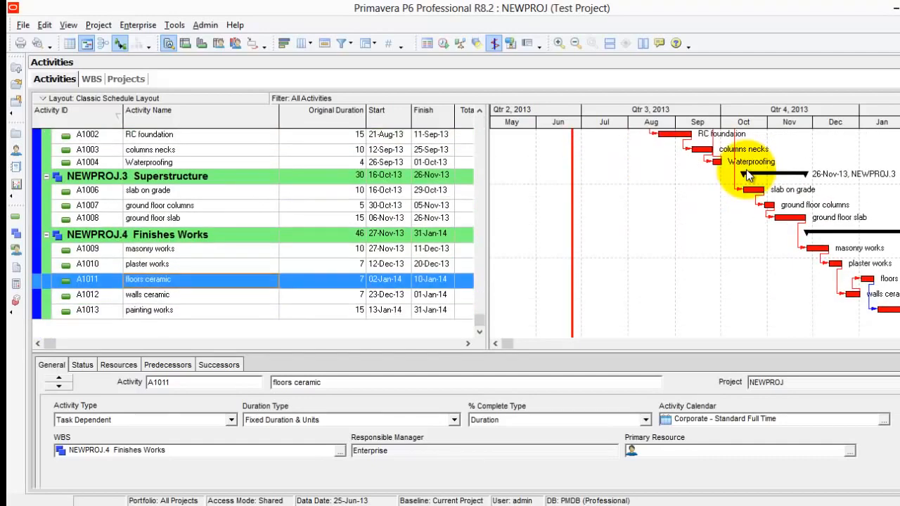
scroll(747, 175, "up", 3)
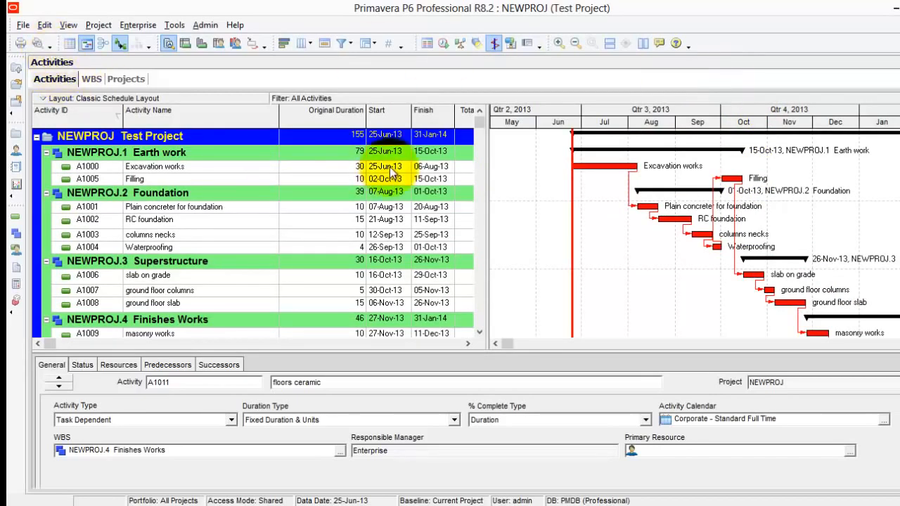
left_click_drag(483, 144, 476, 169)
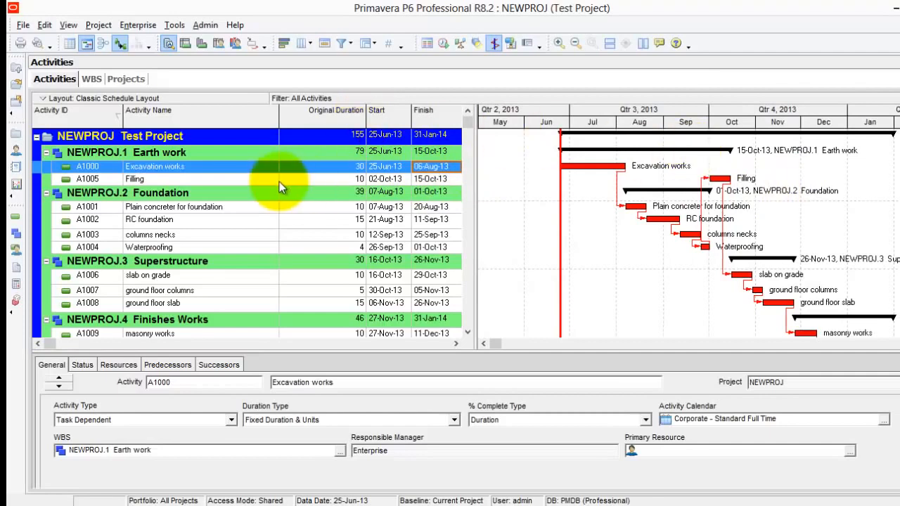
scroll(279, 184, "down", 3)
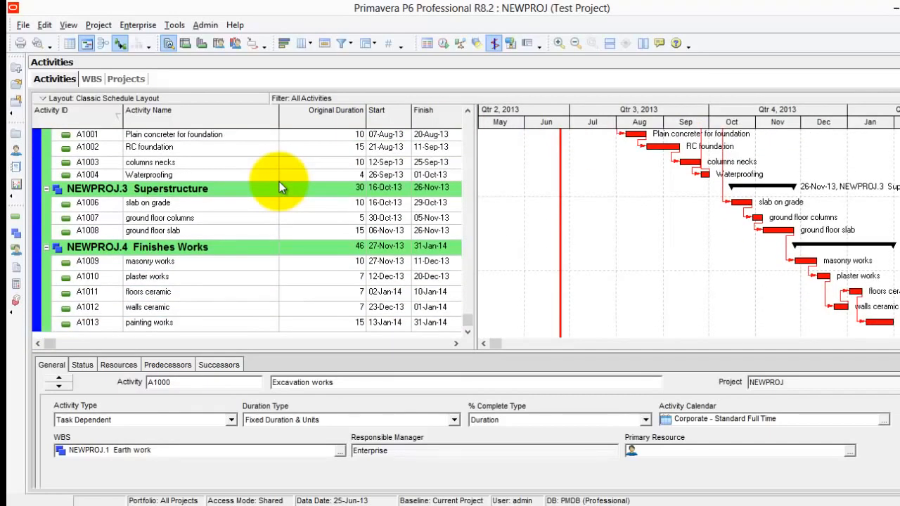
scroll(280, 181, "up", 3)
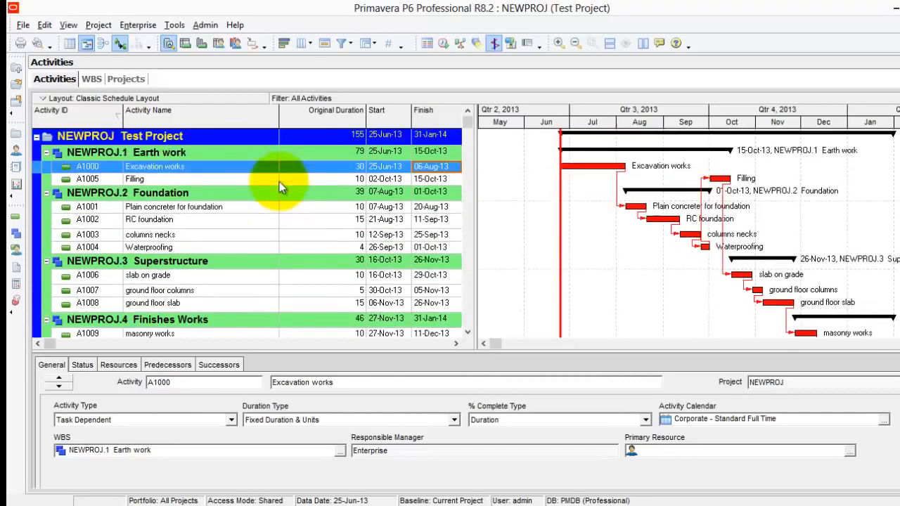
left_click(223, 180)
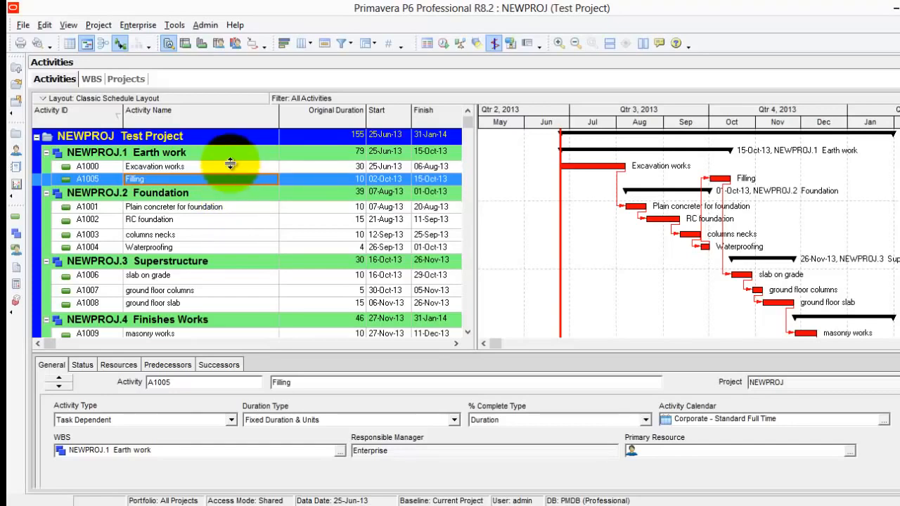
scroll(211, 190, "down", 2)
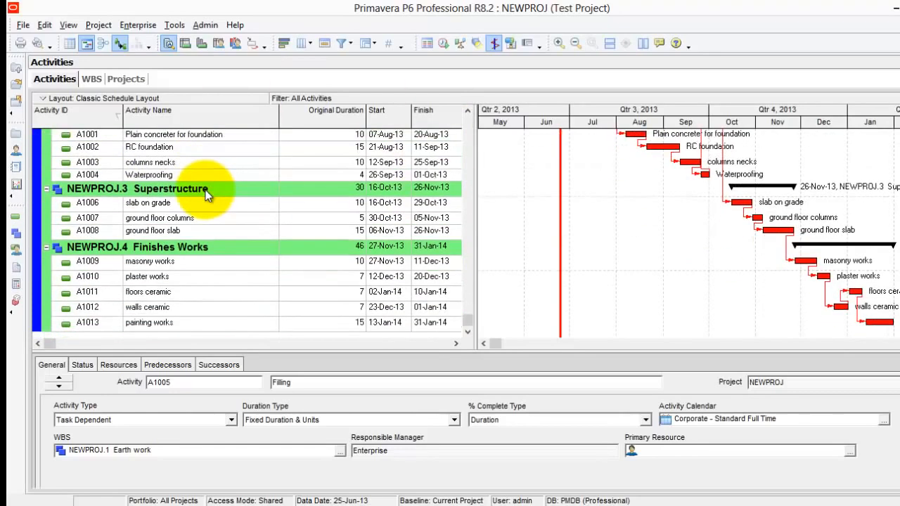
scroll(342, 285, "up", 2)
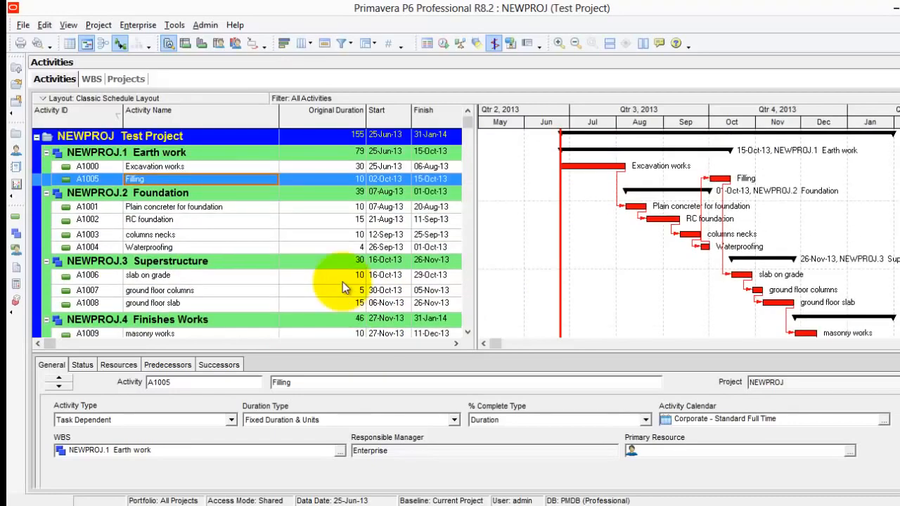